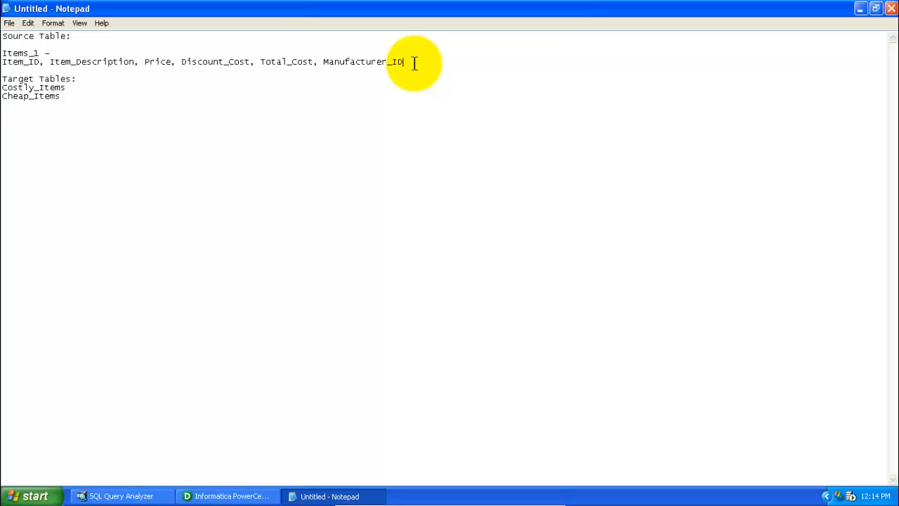
Highlight the source table Items_1 and its column list in the notes
key(shift+Home)
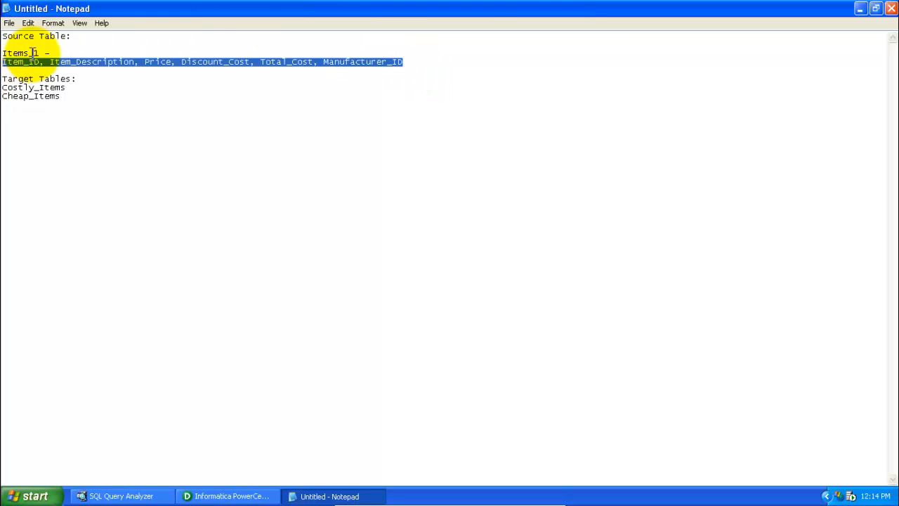
drag(43, 52, 3, 53)
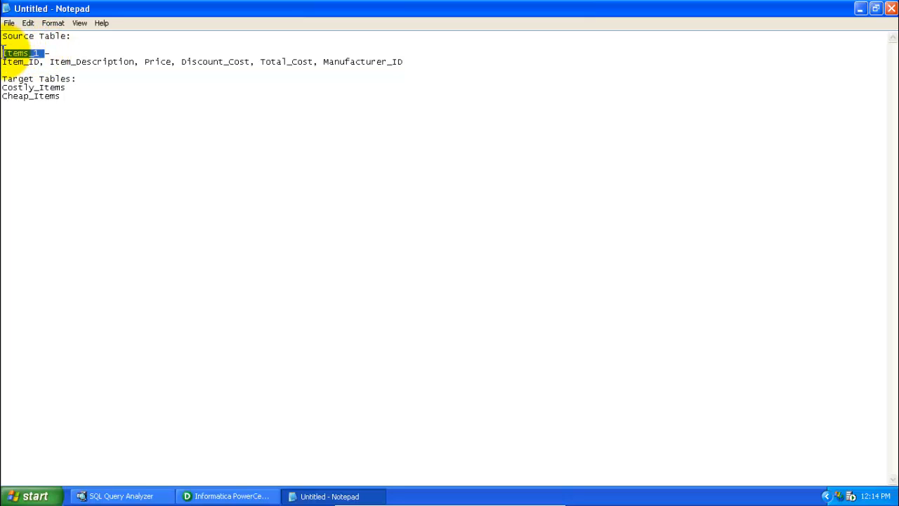
click(407, 61)
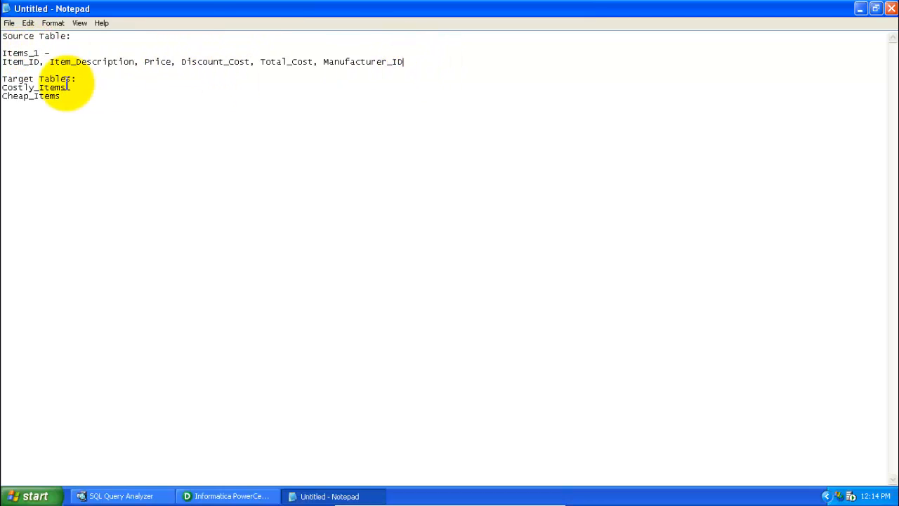
Highlight the target table names Costly_Items and Cheap_Items in the notes
drag(66, 88, 3, 89)
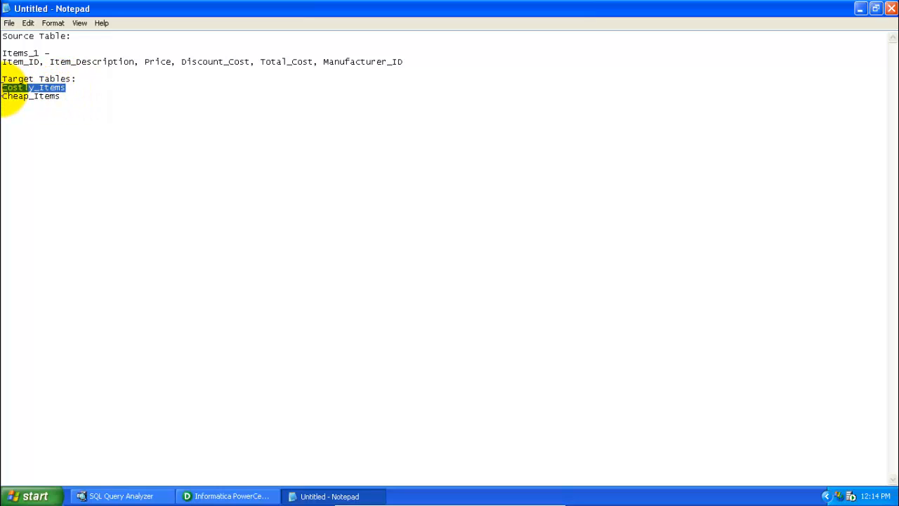
click(68, 98)
drag(68, 98, 5, 107)
click(98, 81)
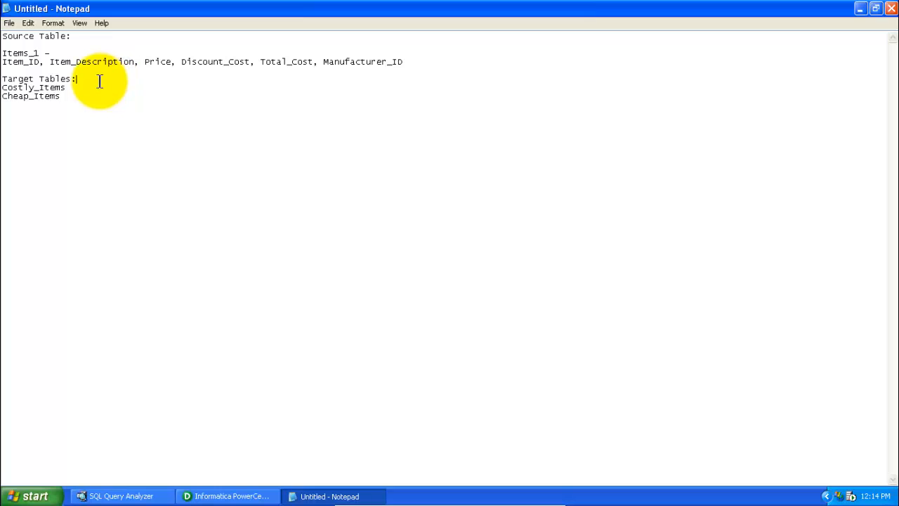
click(73, 88)
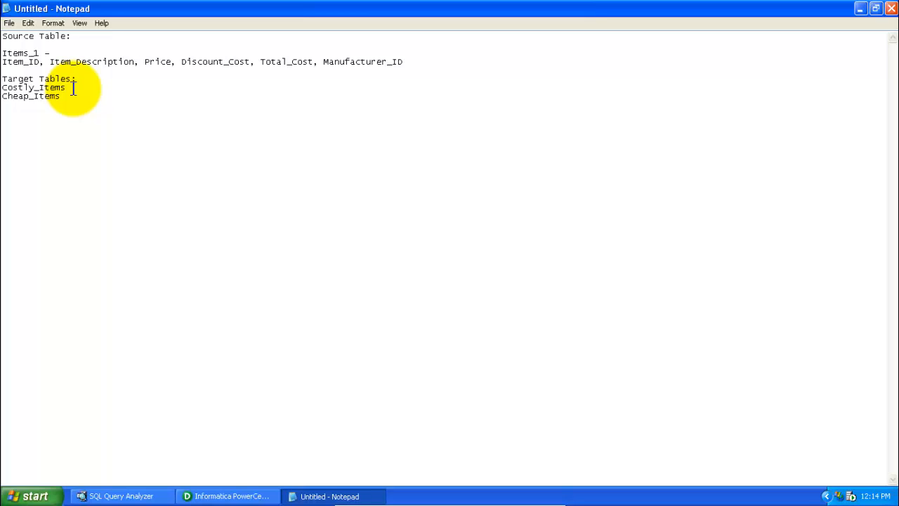
drag(73, 87, 6, 90)
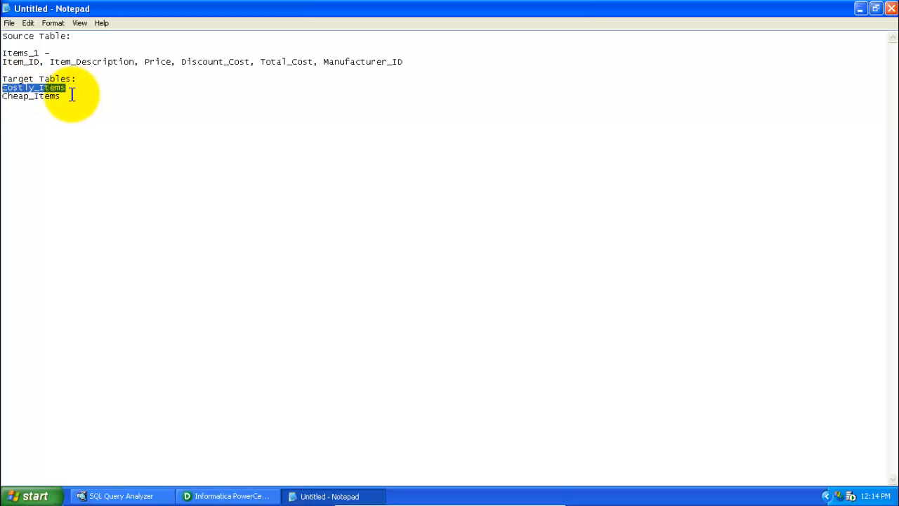
click(66, 96)
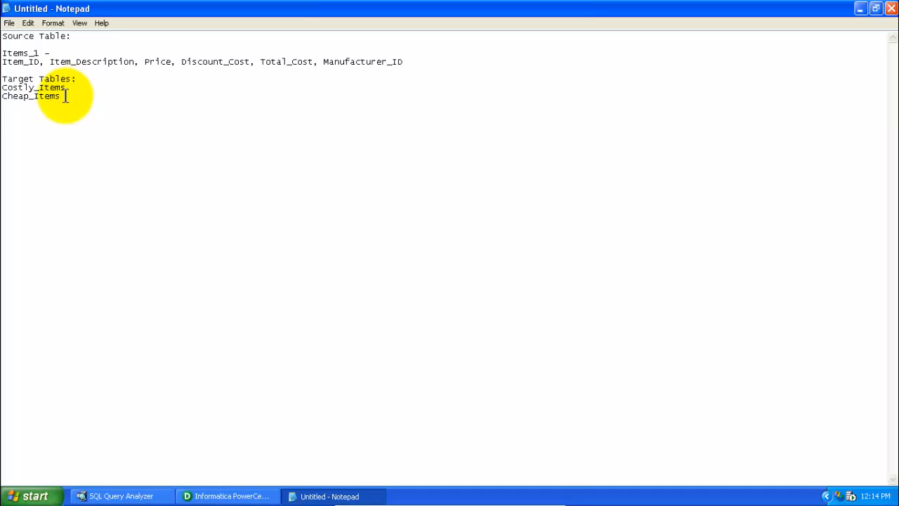
drag(66, 95, 3, 98)
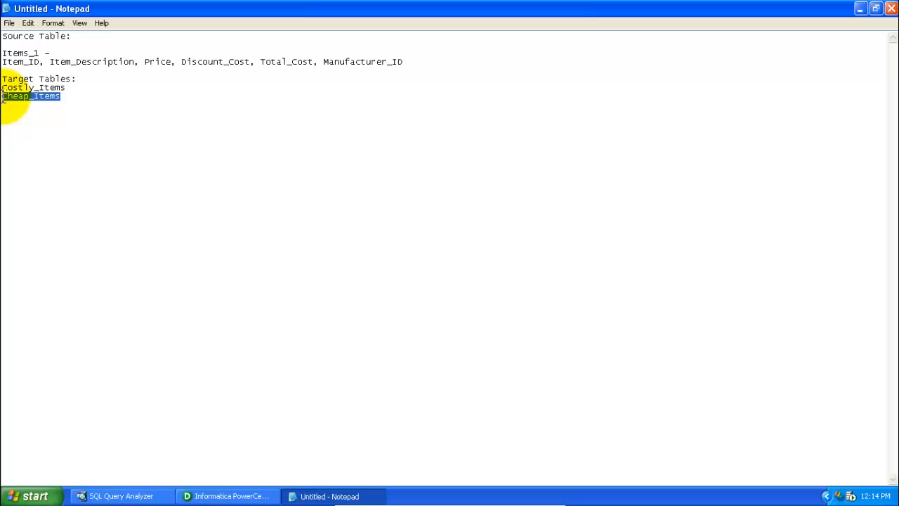
click(84, 96)
drag(75, 96, 6, 105)
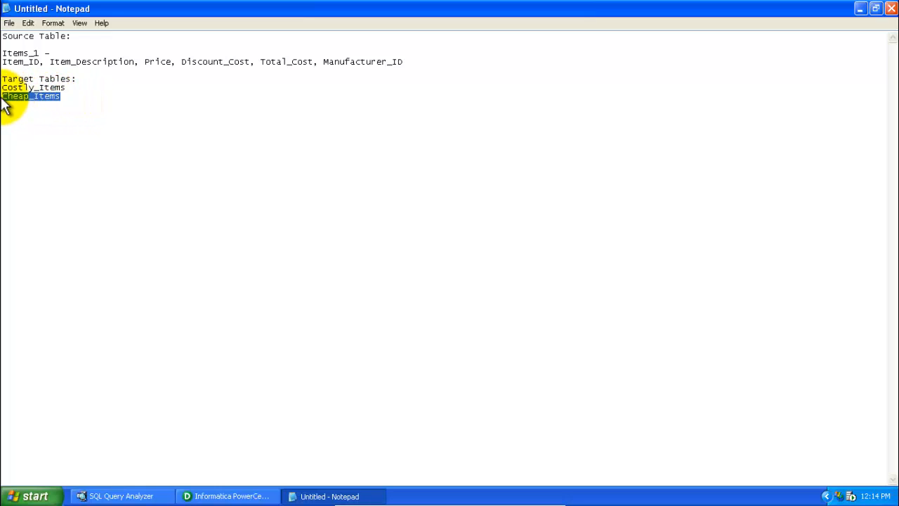
click(73, 99)
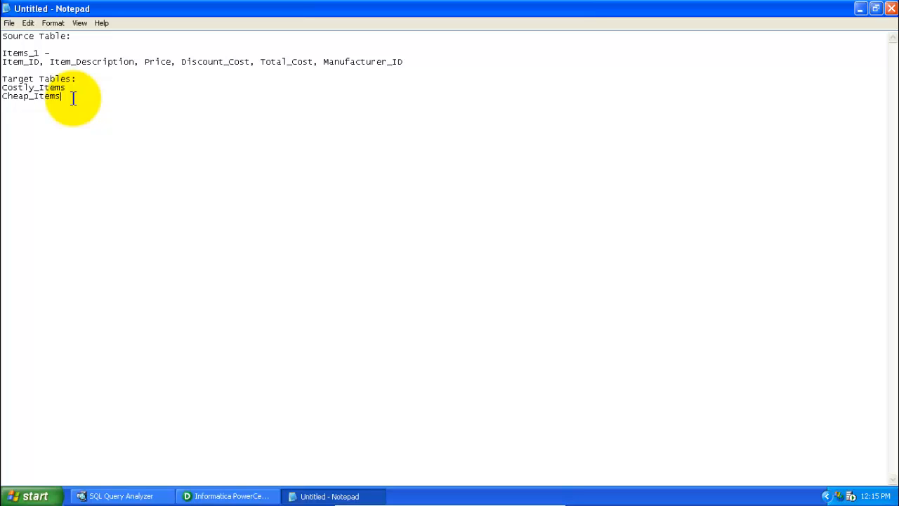
Switch to PowerCenter Designer, maximize it, and browse the Sources folder of the Practice 2 repository folder
click(234, 496)
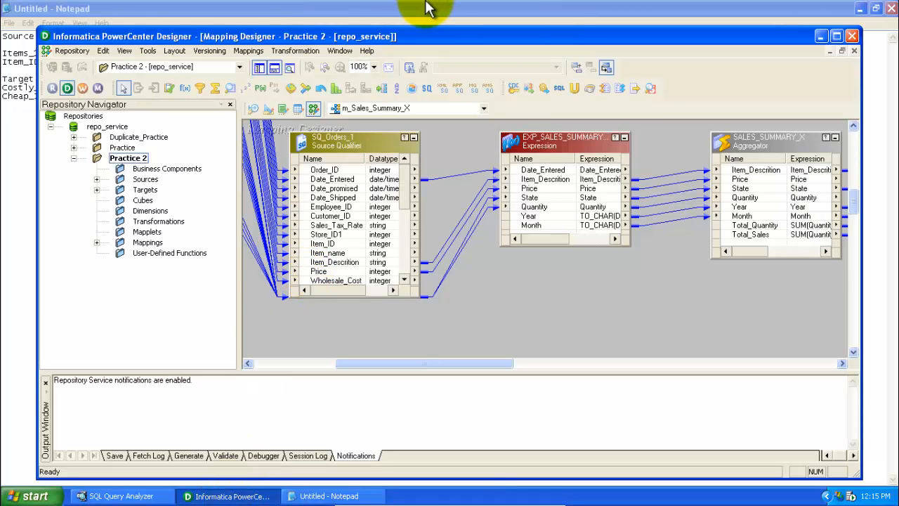
double_click(381, 36)
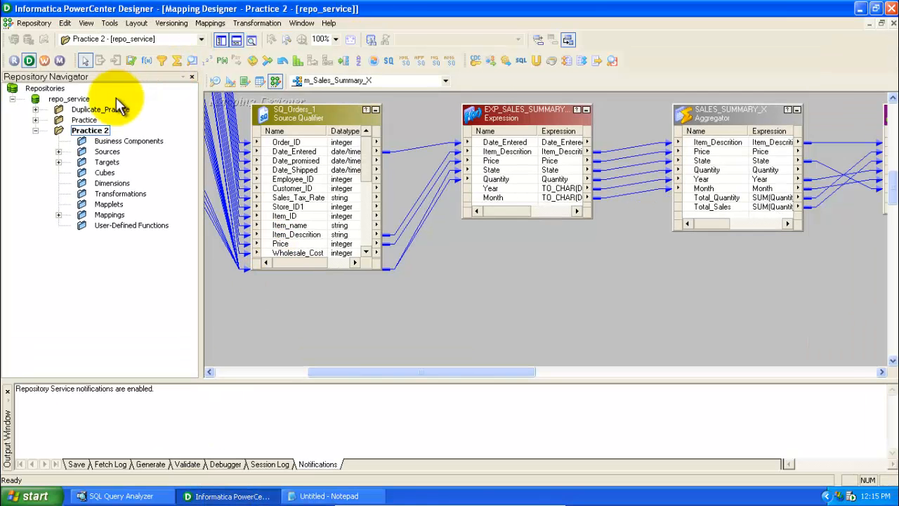
click(94, 134)
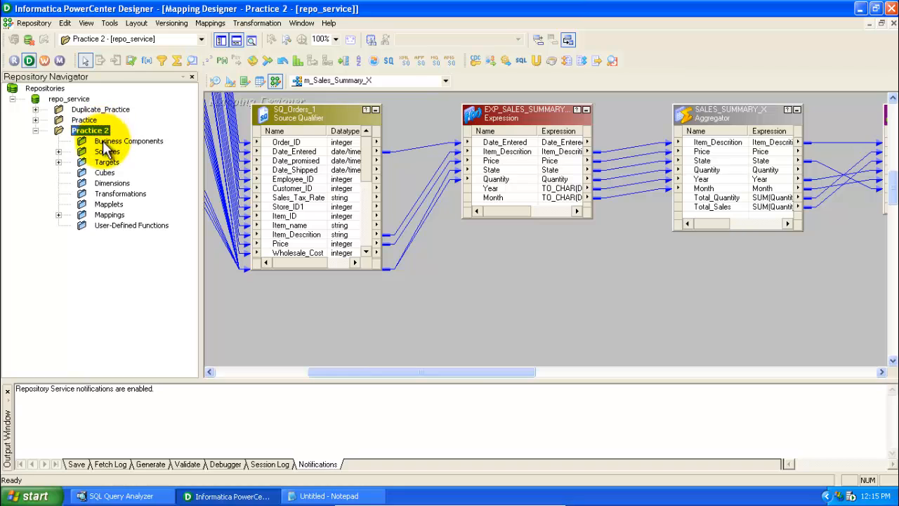
double_click(83, 151)
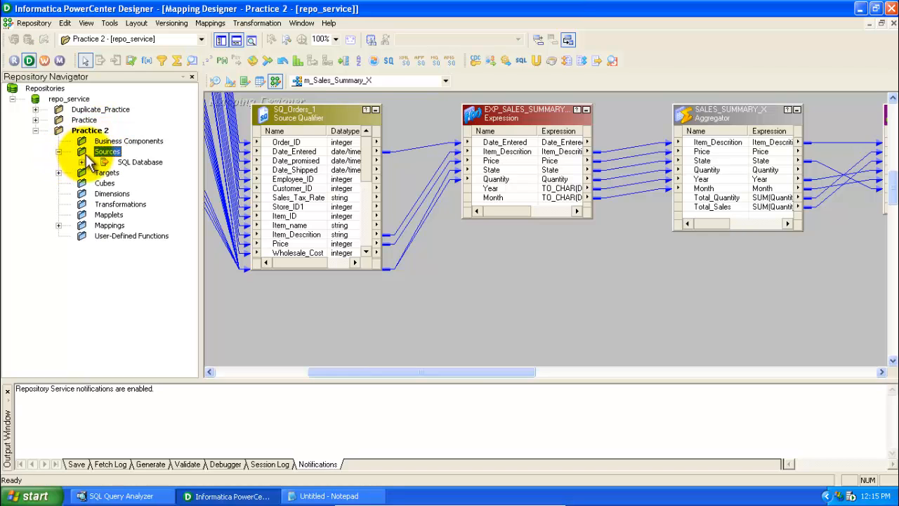
click(82, 163)
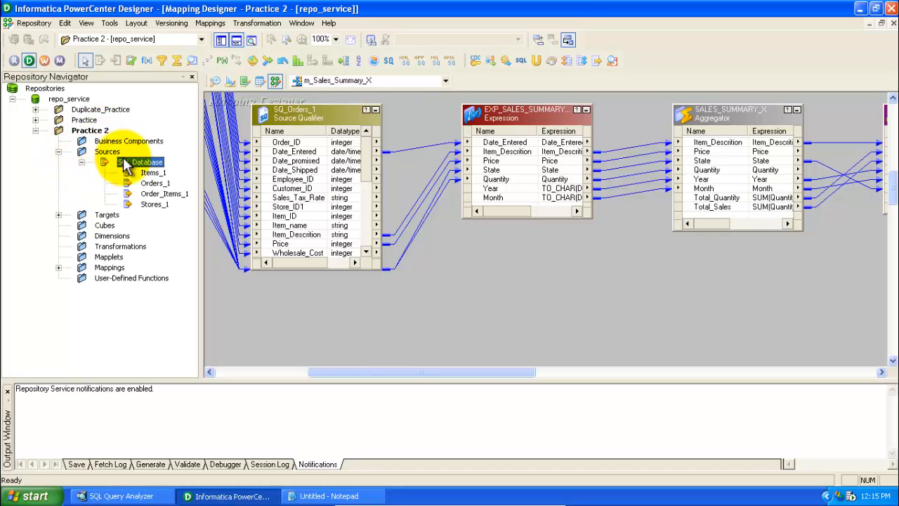
click(81, 162)
click(98, 153)
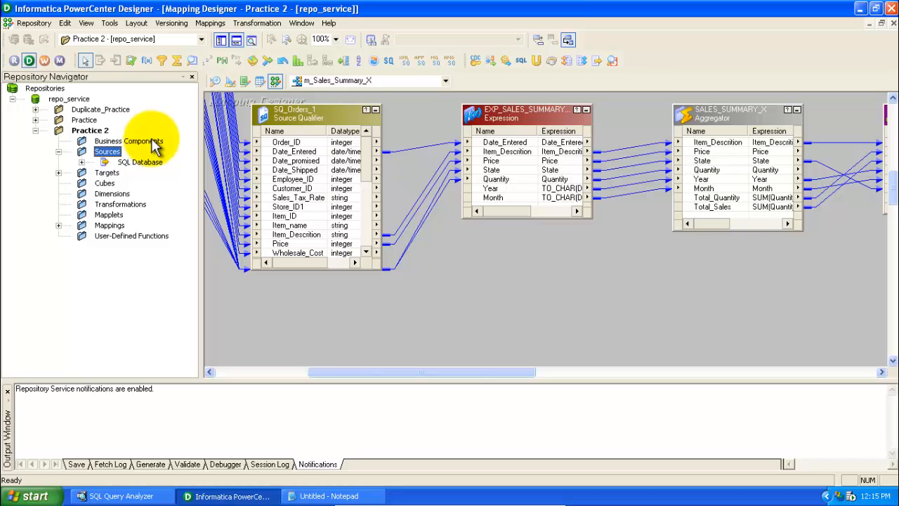
Switch among the Source Analyzer, Target Designer and Mapping Designer to review their contents and menus
click(213, 81)
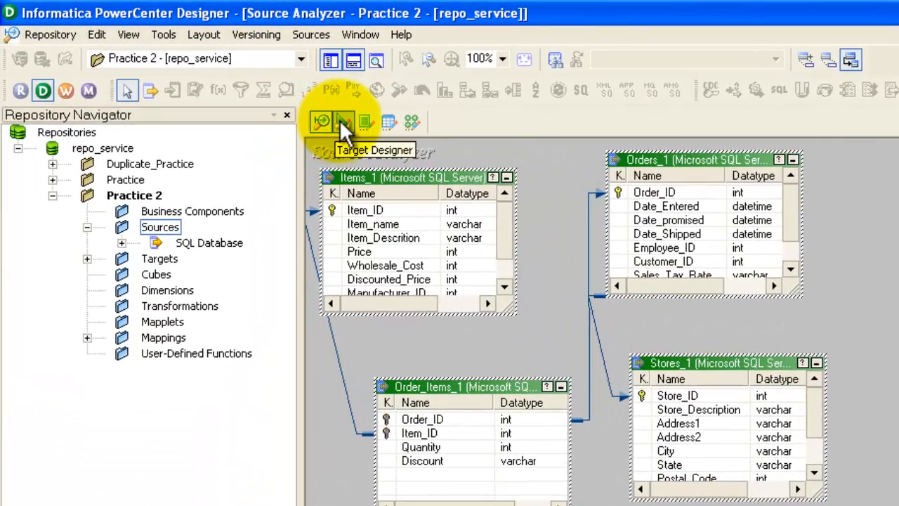
click(340, 121)
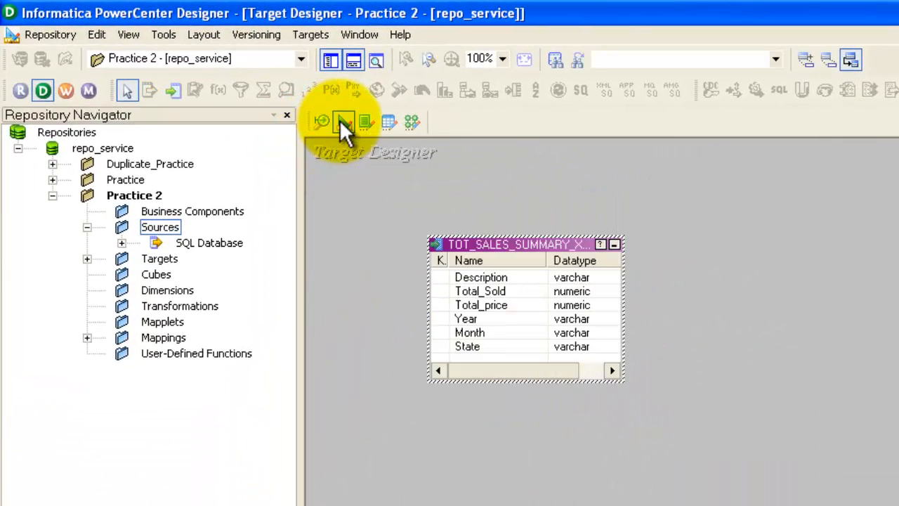
click(410, 123)
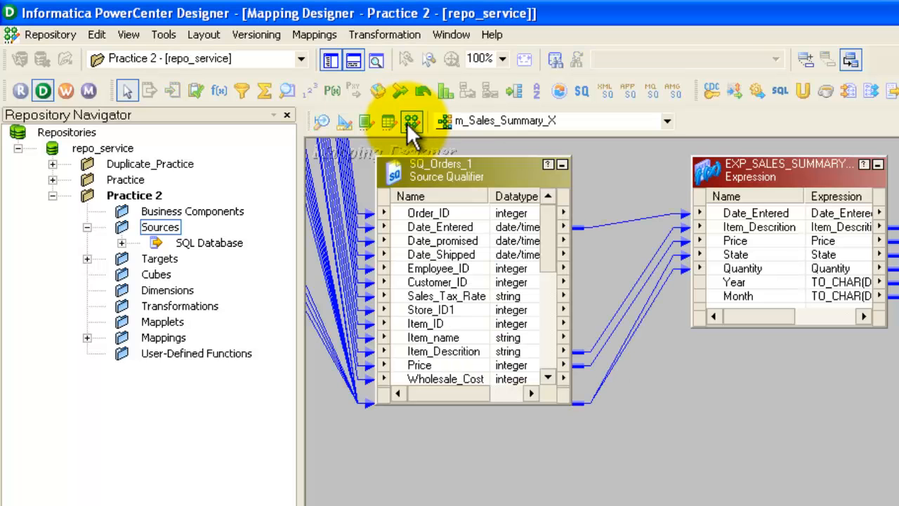
click(322, 122)
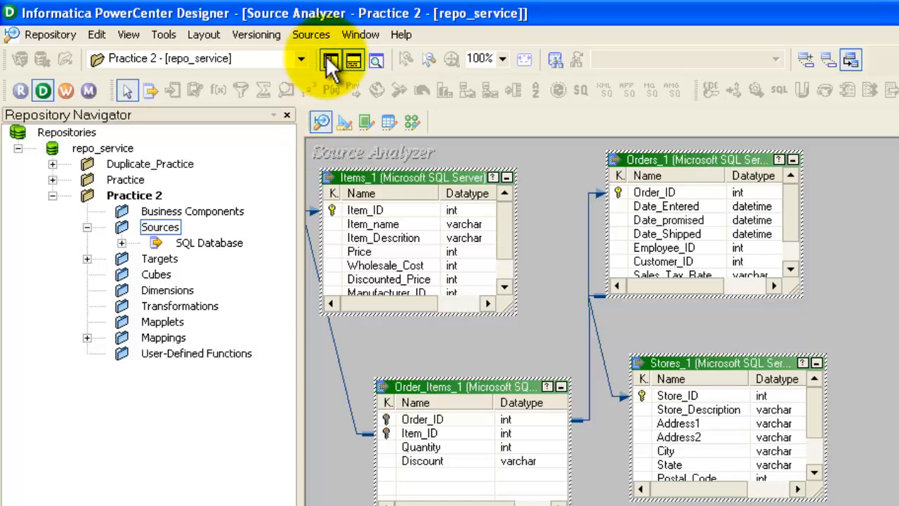
click(320, 36)
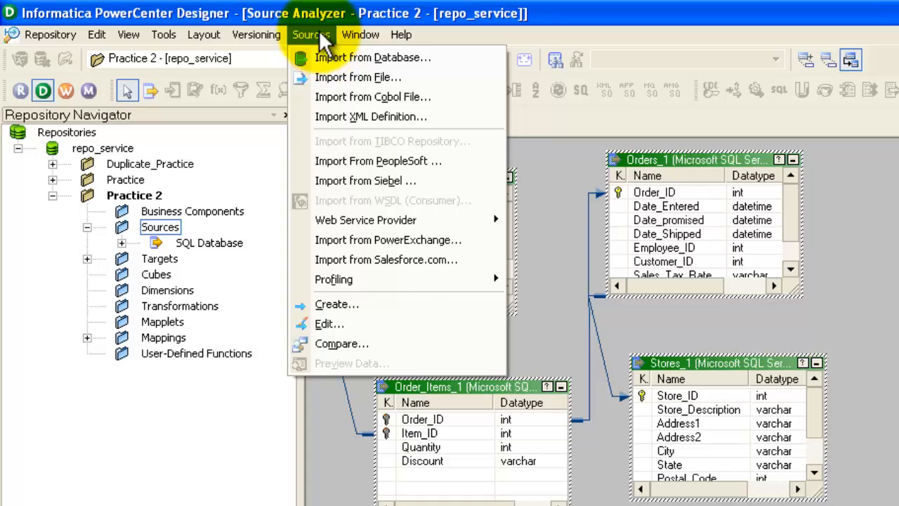
click(318, 31)
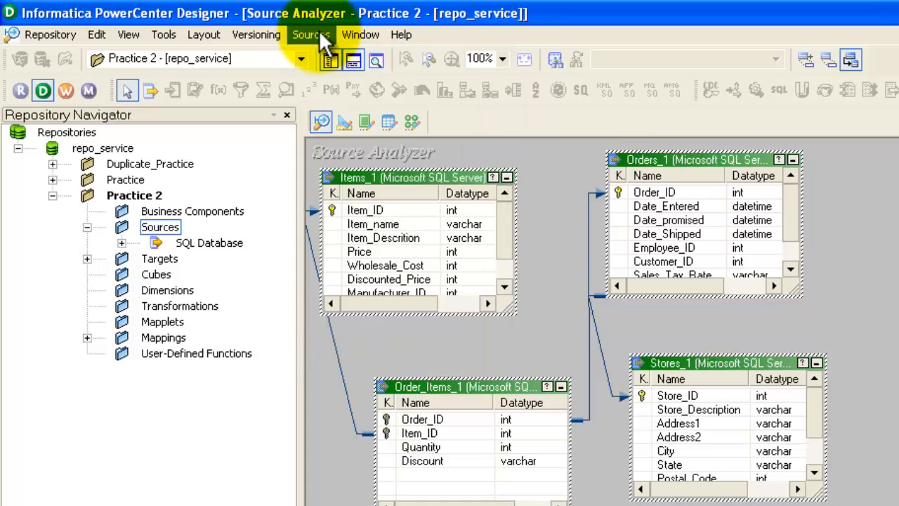
click(341, 124)
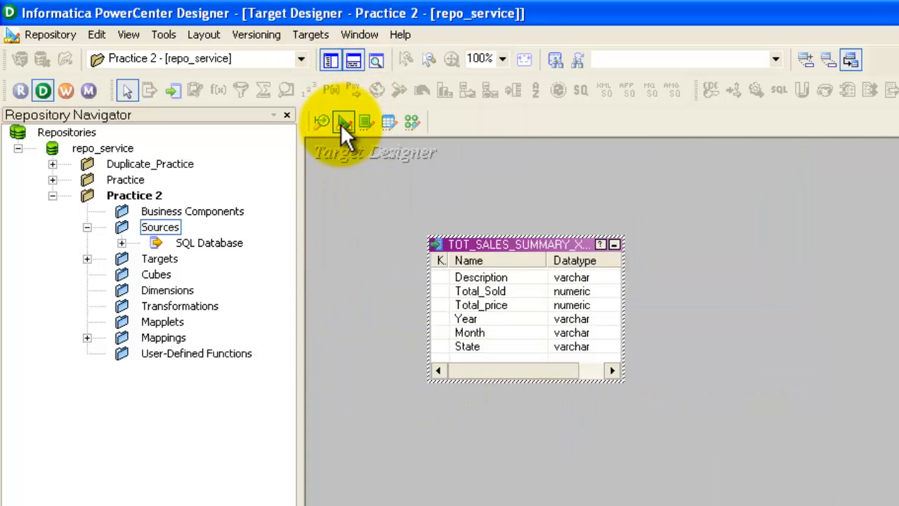
click(308, 38)
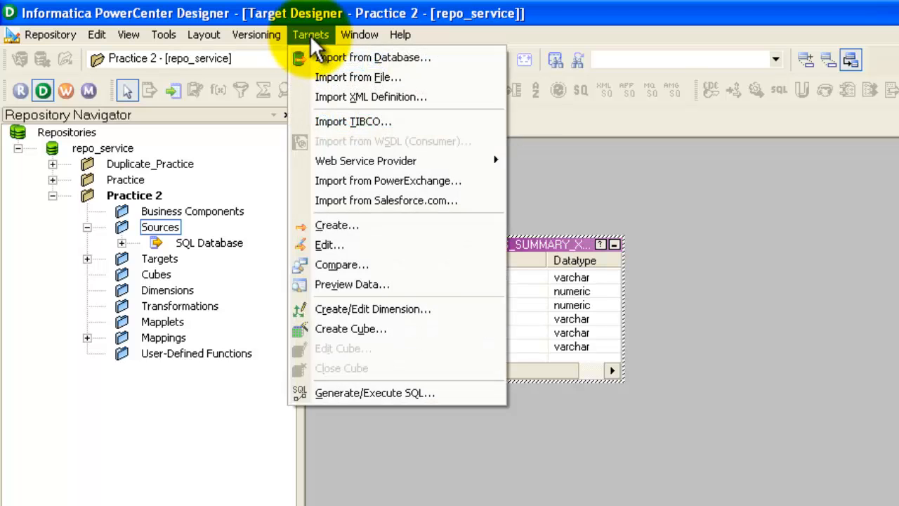
click(309, 34)
click(410, 123)
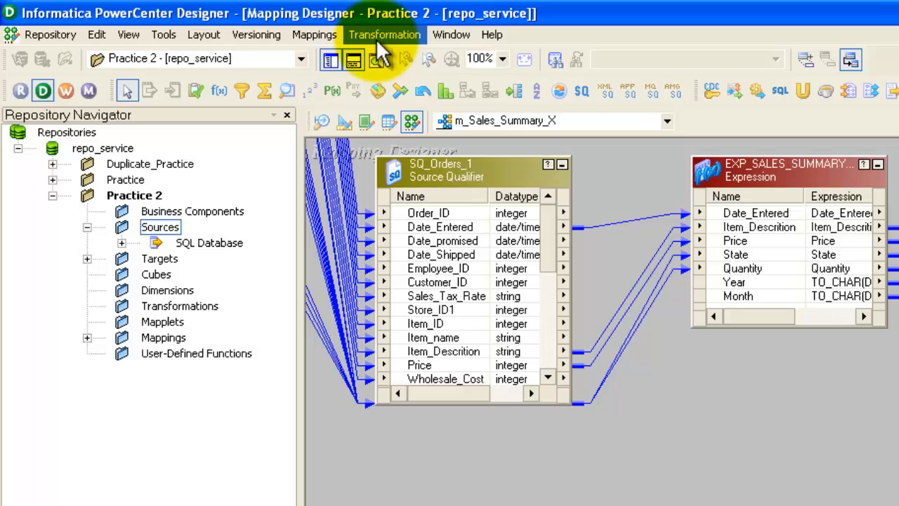
click(322, 121)
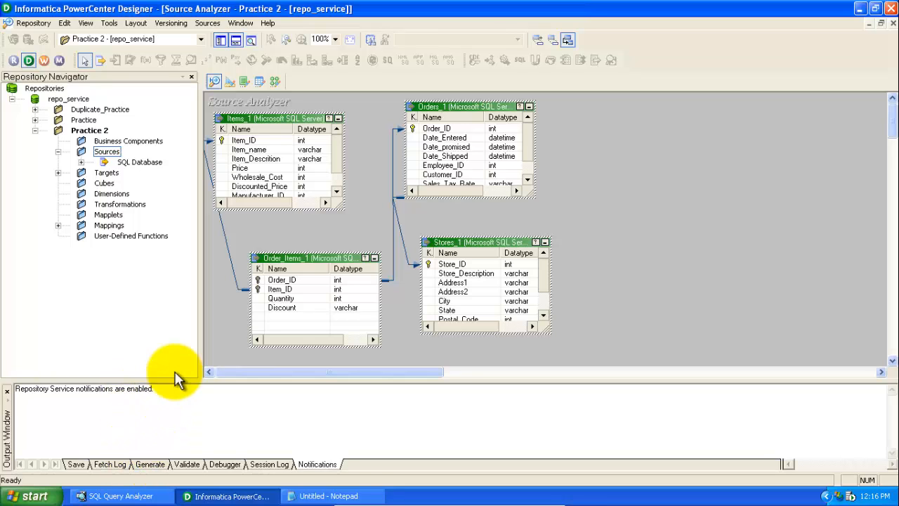
Switch to SQL Query Analyzer and run the select queries for the Costly_Items and Cheap_Items tables
click(119, 495)
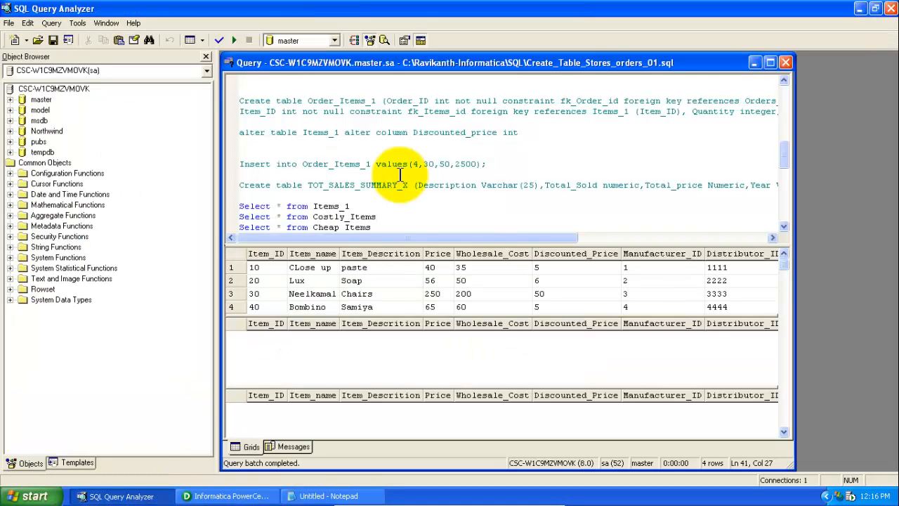
click(784, 226)
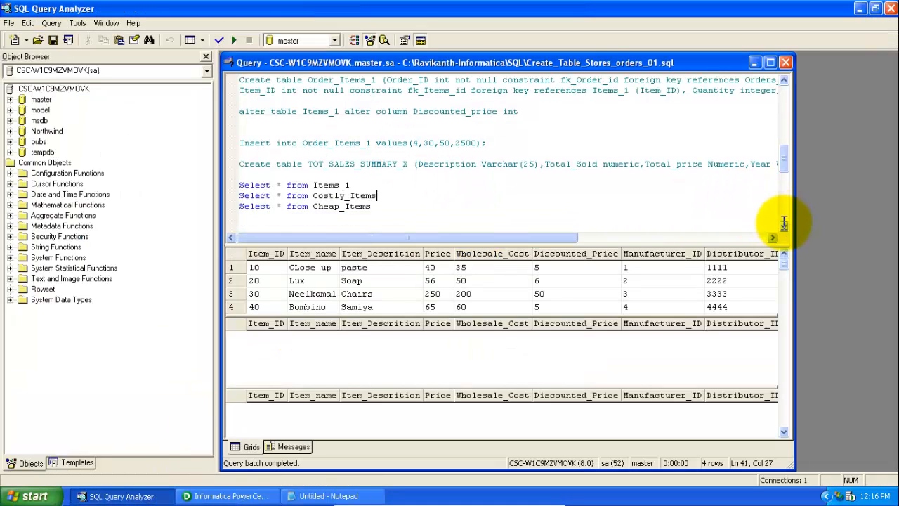
click(358, 184)
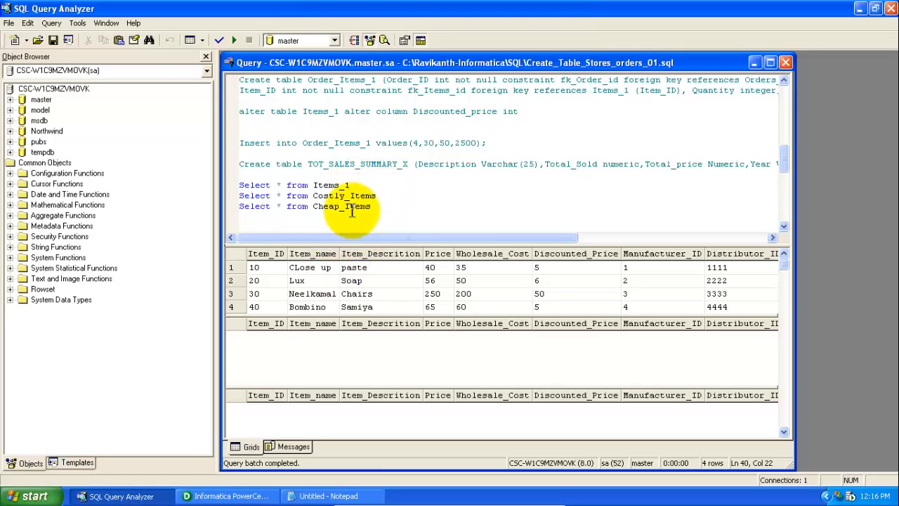
click(377, 206)
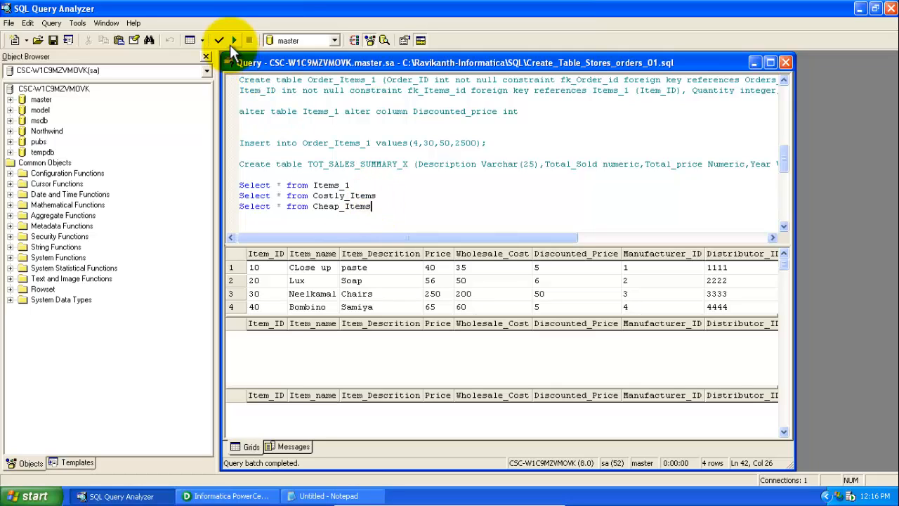
drag(351, 186, 314, 185)
drag(372, 206, 312, 195)
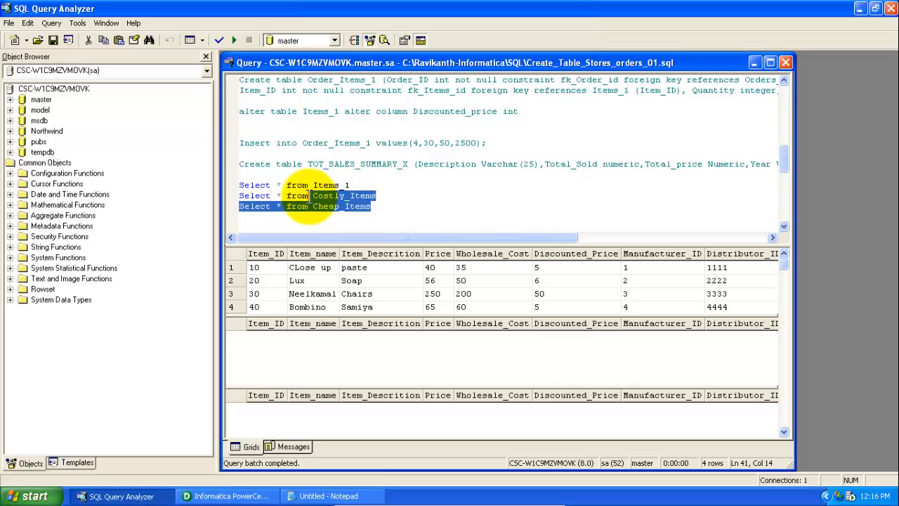
click(236, 42)
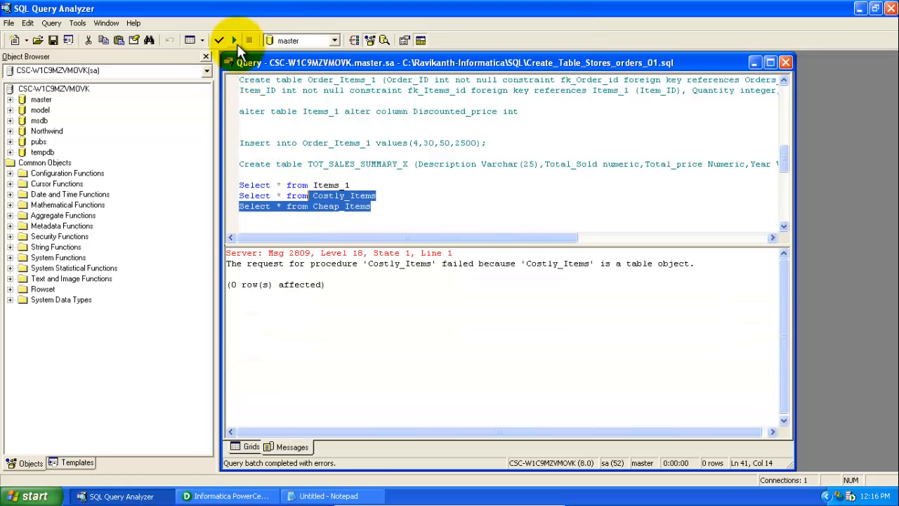
click(400, 207)
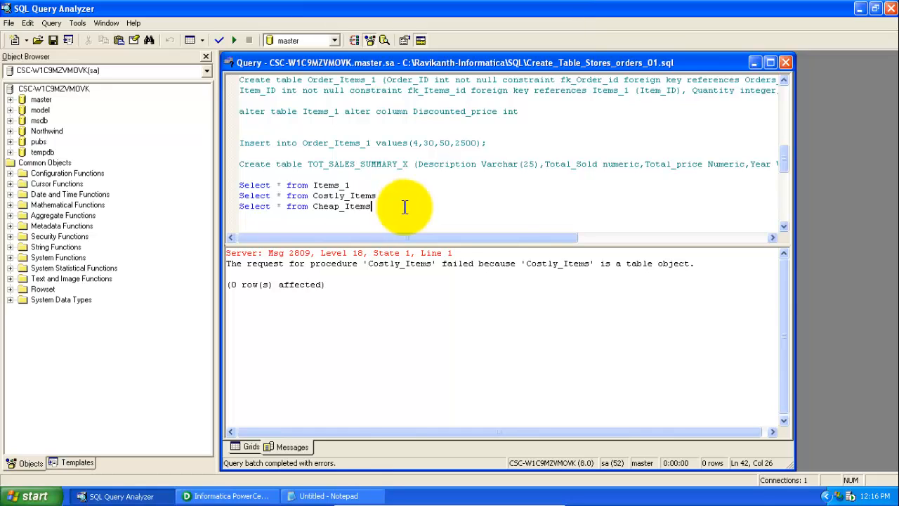
scroll(786, 188, down, 1)
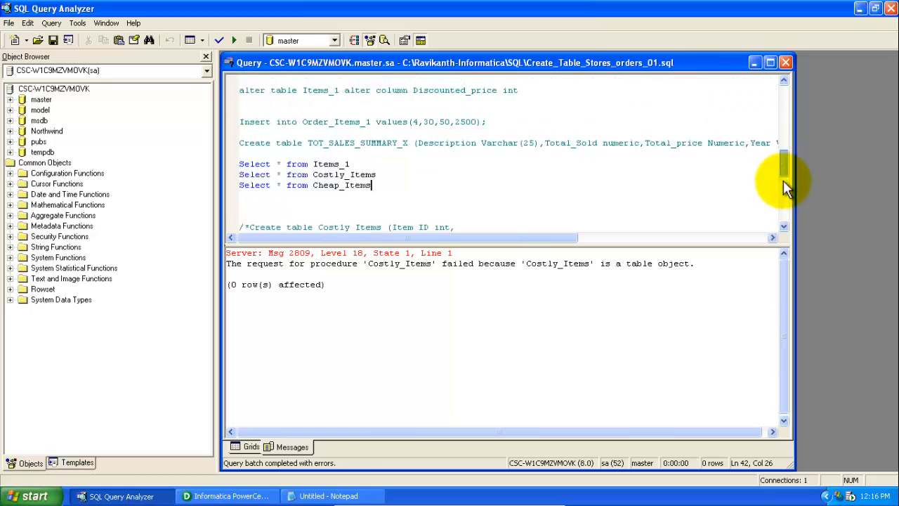
Run all three select queries for Items_1, Costly_Items and Cheap_Items in the query window
click(784, 184)
click(784, 161)
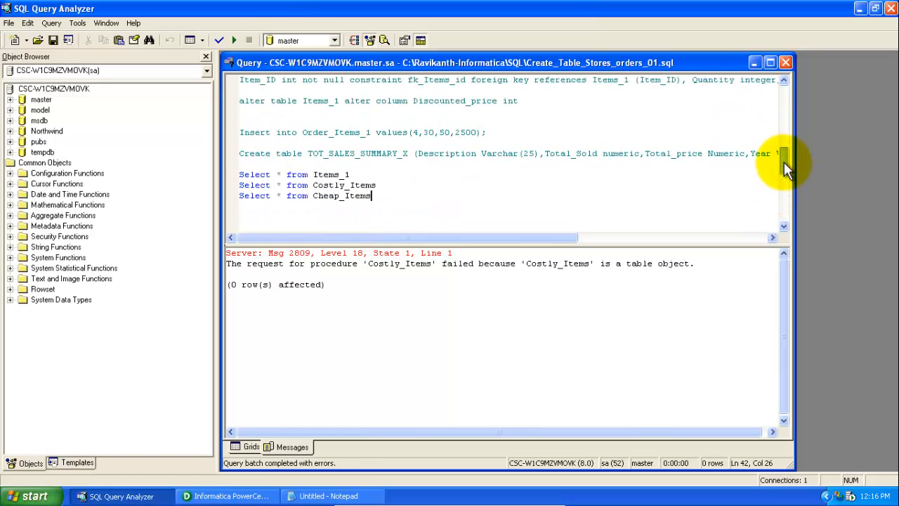
click(228, 38)
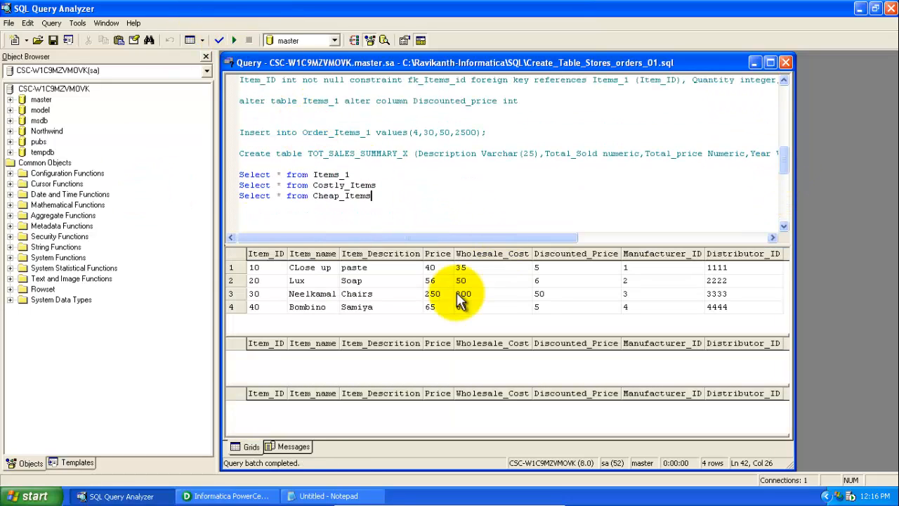
Examine the rows in the three query result grids for Items_1, Costly_Items and Cheap_Items
click(361, 266)
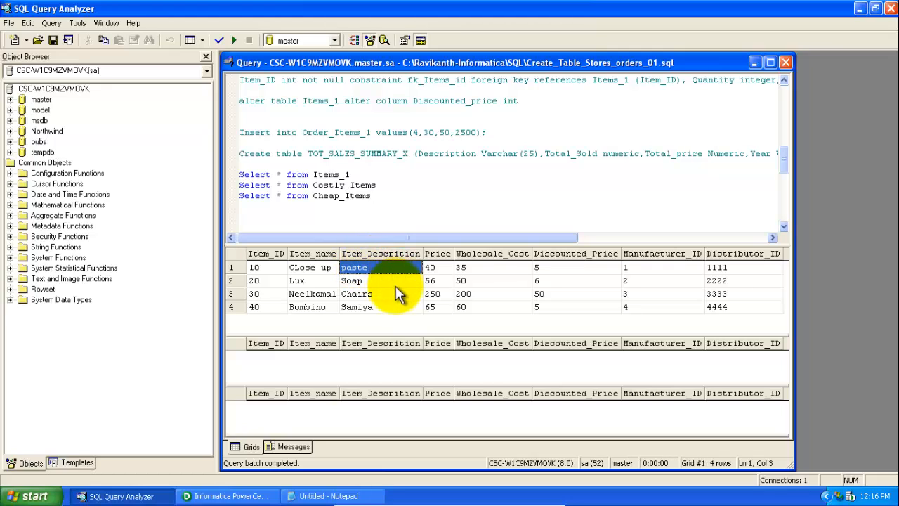
click(368, 305)
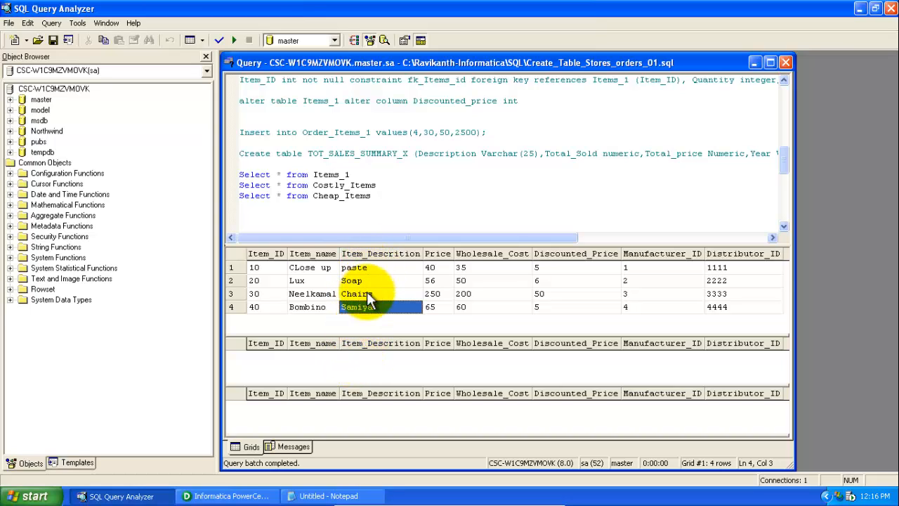
click(336, 351)
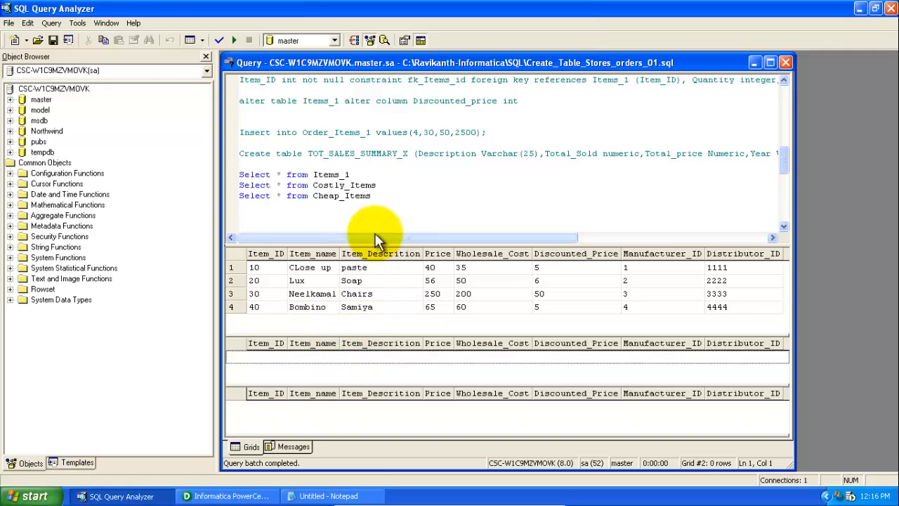
click(312, 407)
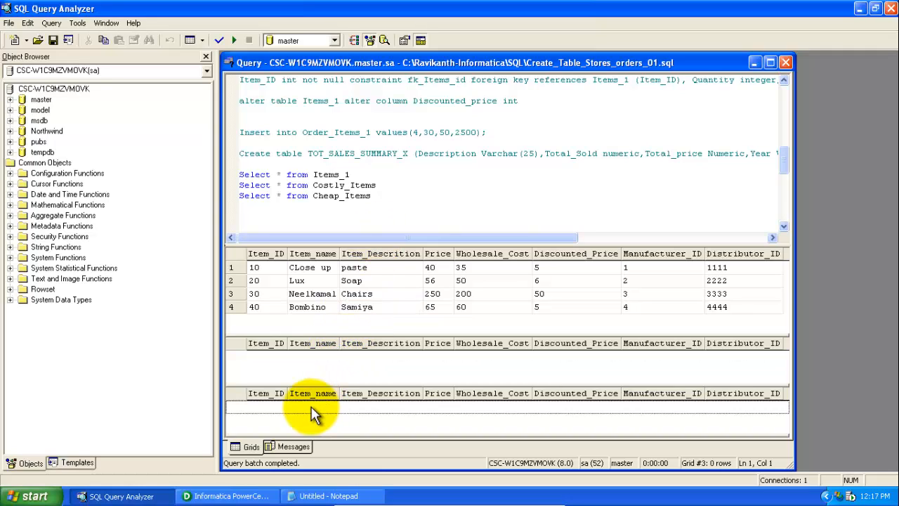
click(328, 356)
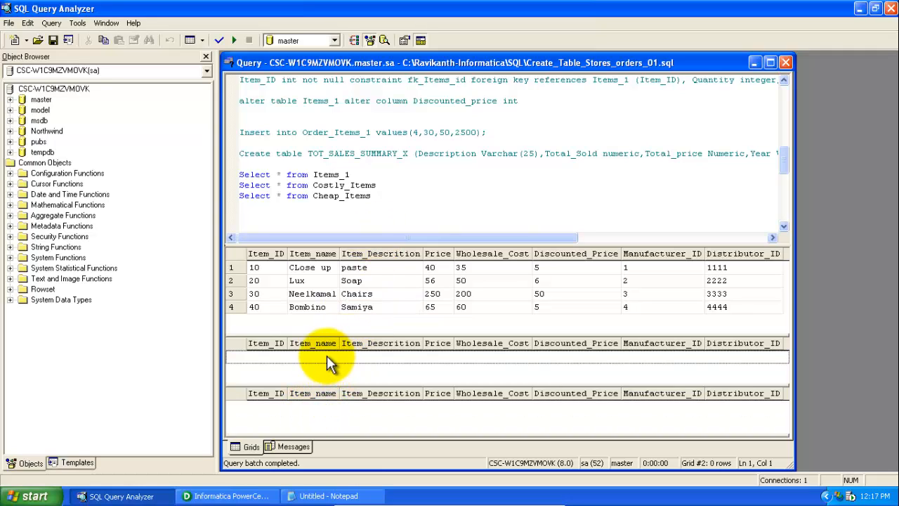
click(351, 268)
click(372, 306)
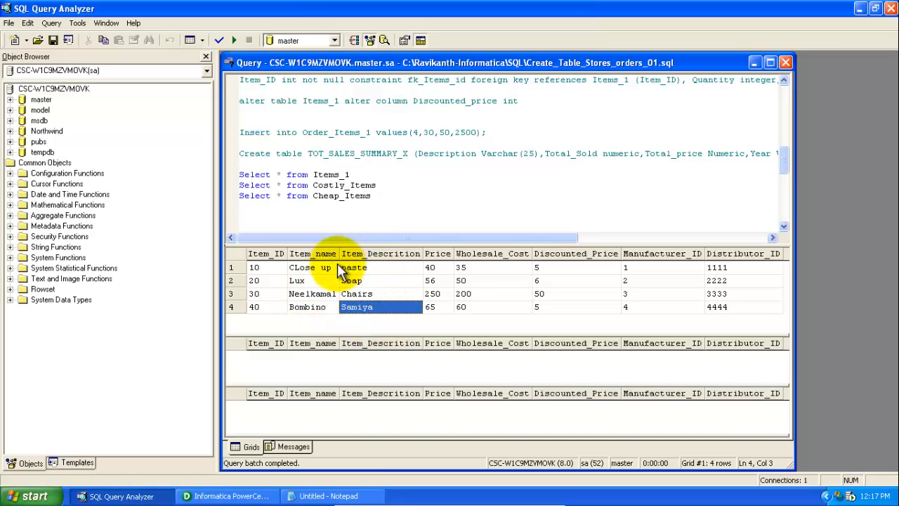
click(337, 368)
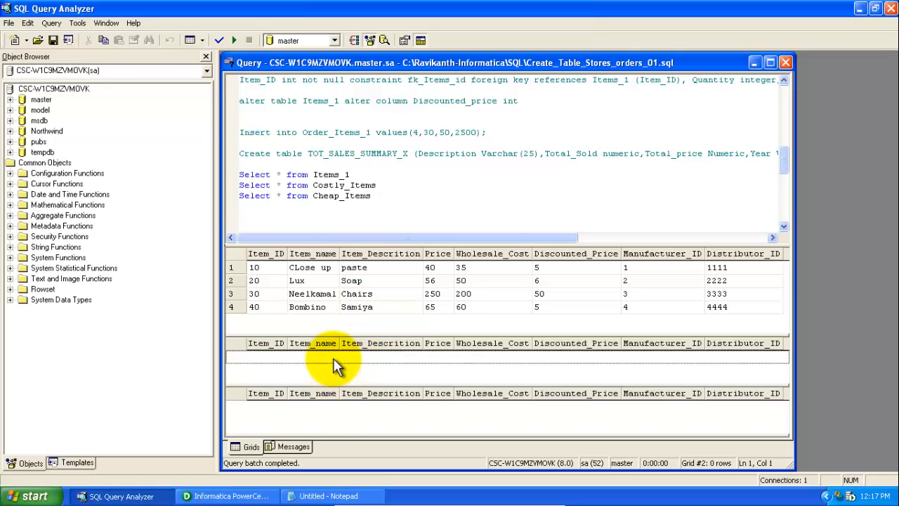
click(325, 418)
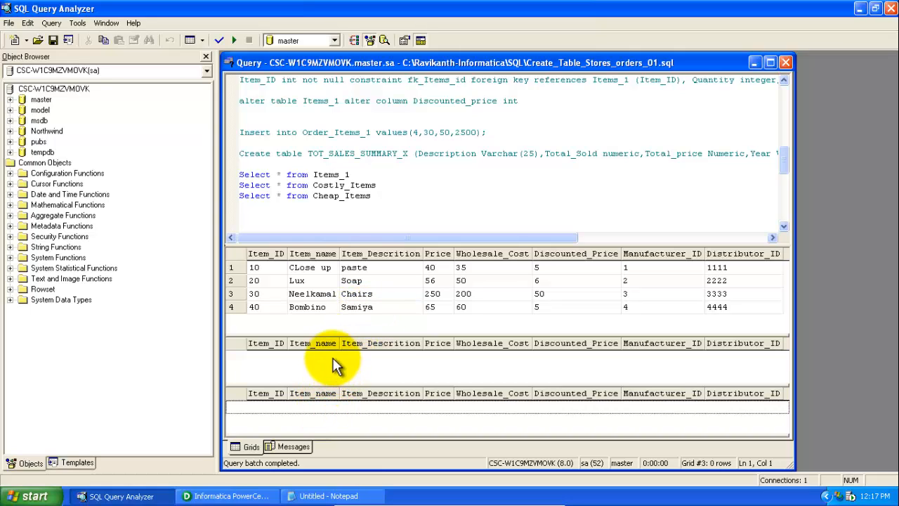
click(333, 365)
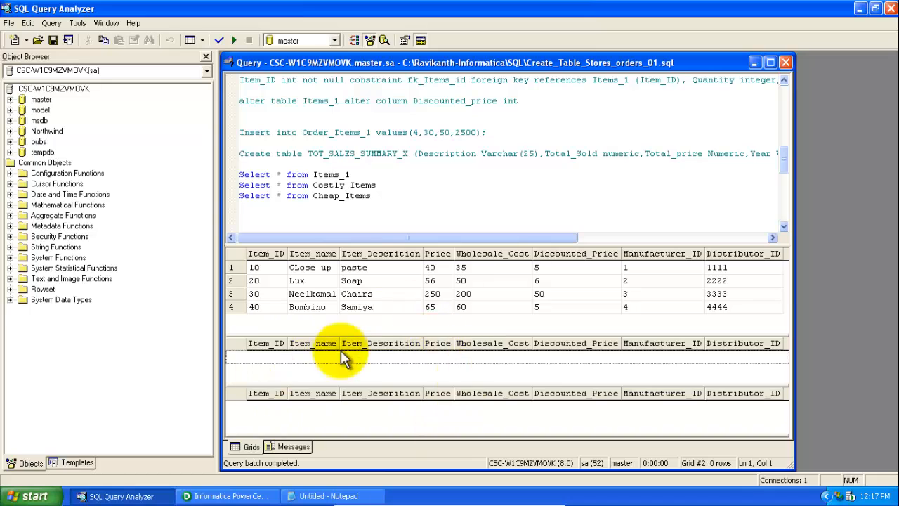
Switch to PowerCenter Designer, start a source import from the SQL Database data source, enter the password and connect
click(226, 496)
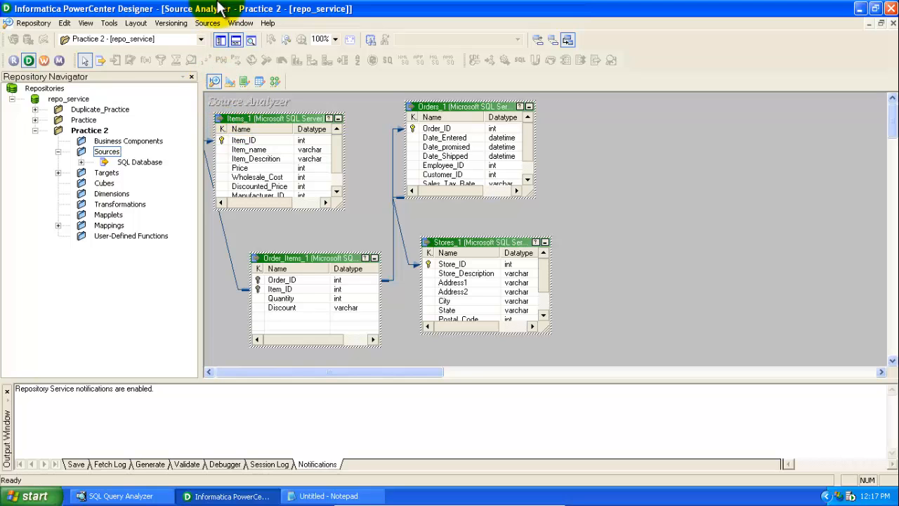
click(211, 28)
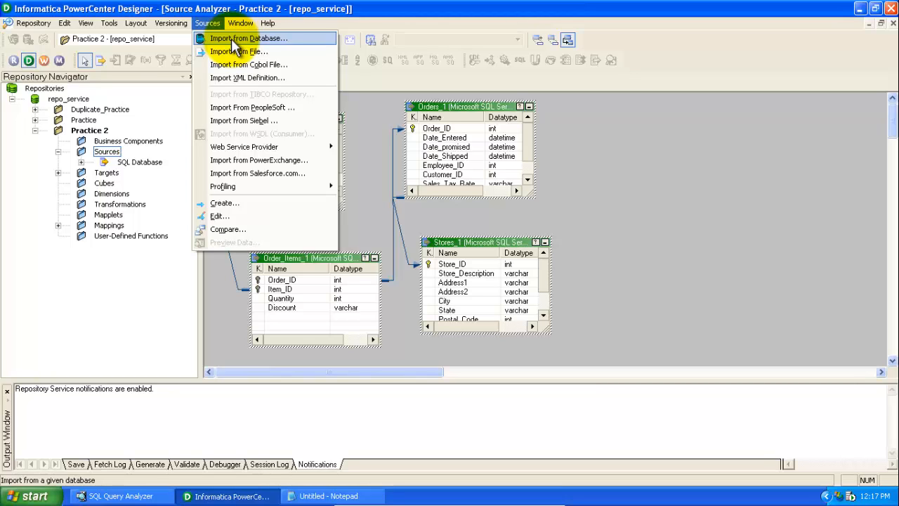
click(233, 41)
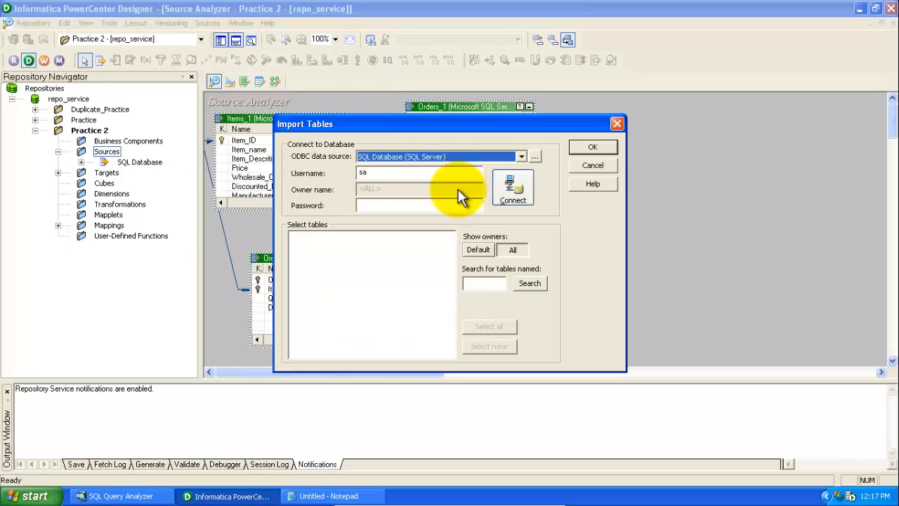
click(403, 174)
click(387, 206)
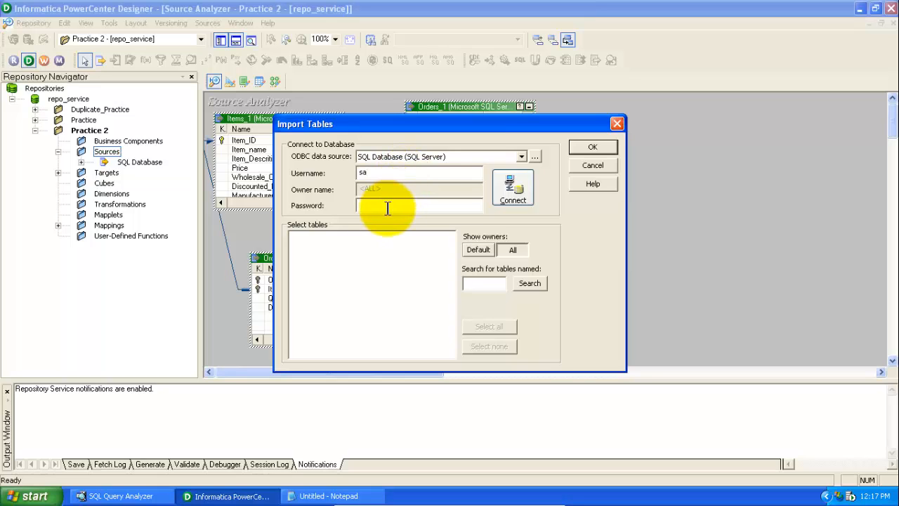
text(******)
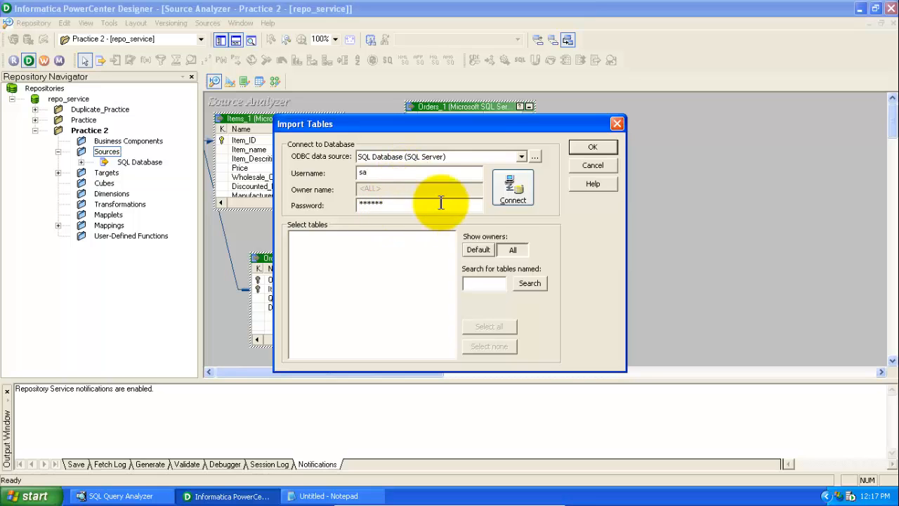
click(521, 193)
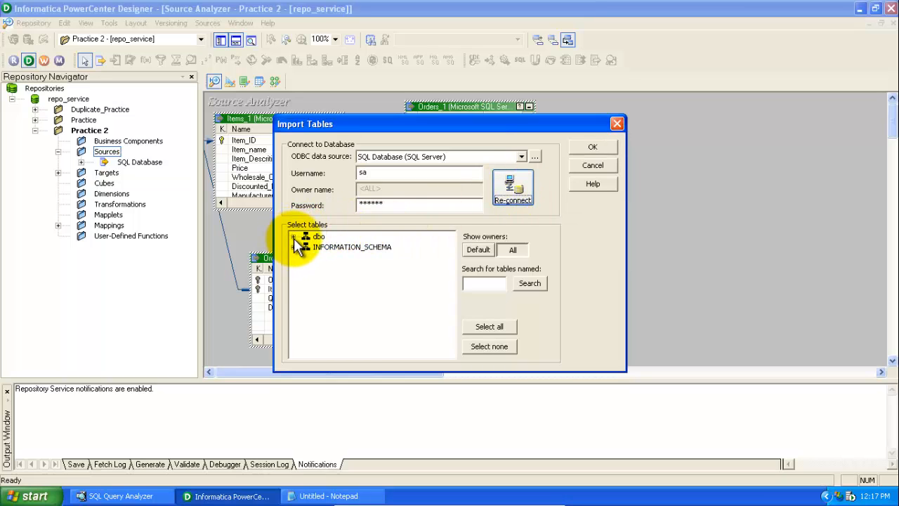
Try to import the Items_1 table as a source, closing the table-exists dialog
click(294, 237)
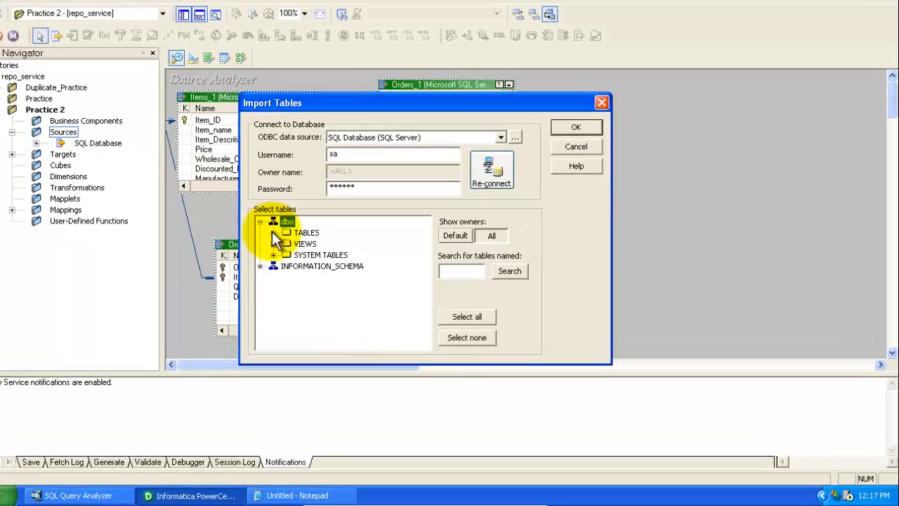
click(306, 247)
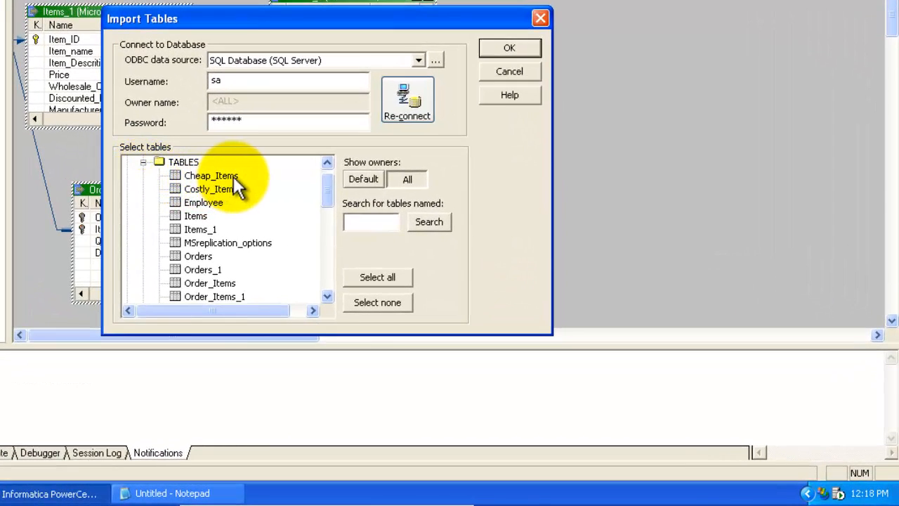
click(233, 178)
scroll(326, 187, down, 1)
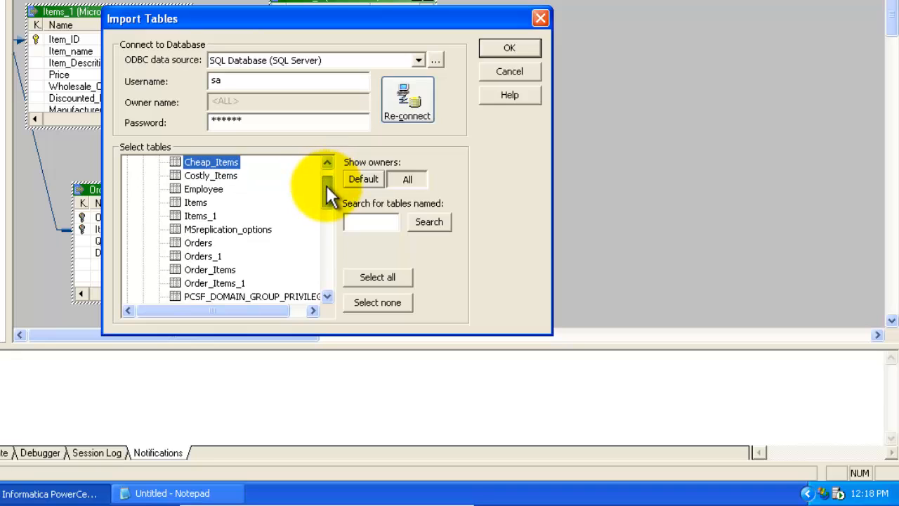
click(189, 215)
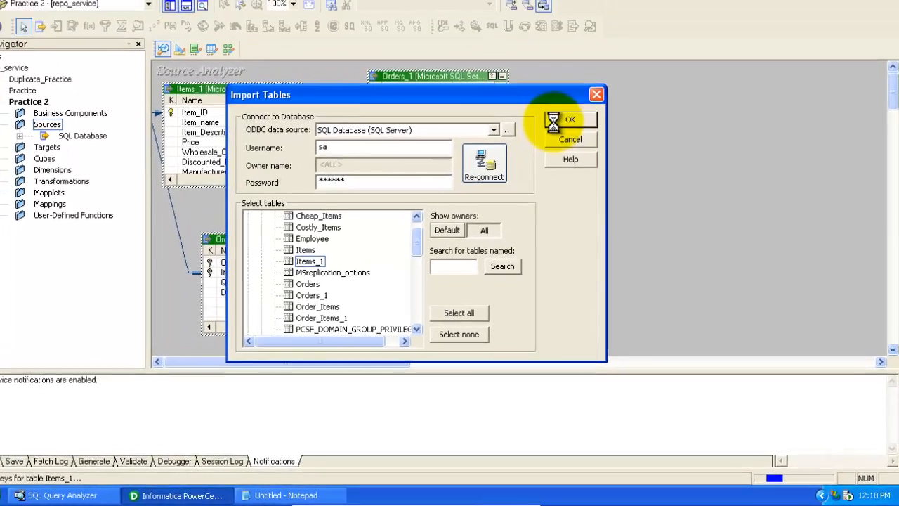
click(495, 50)
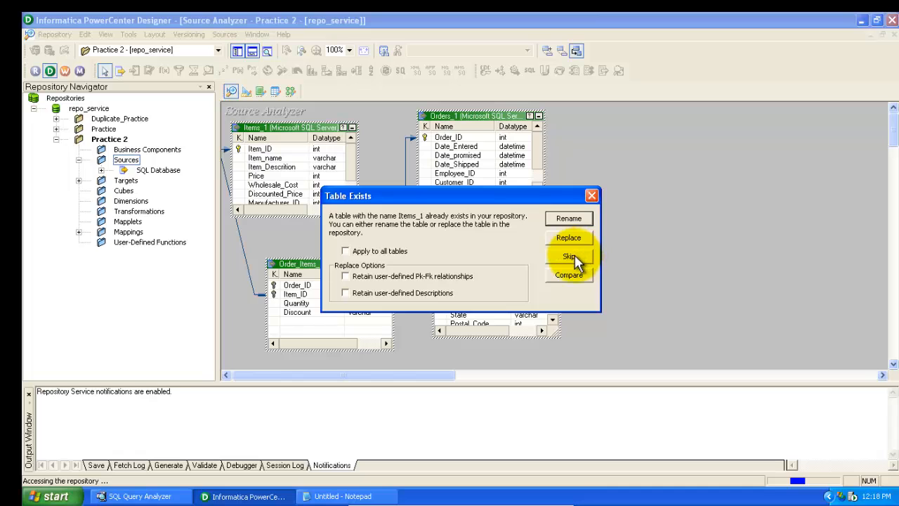
click(593, 195)
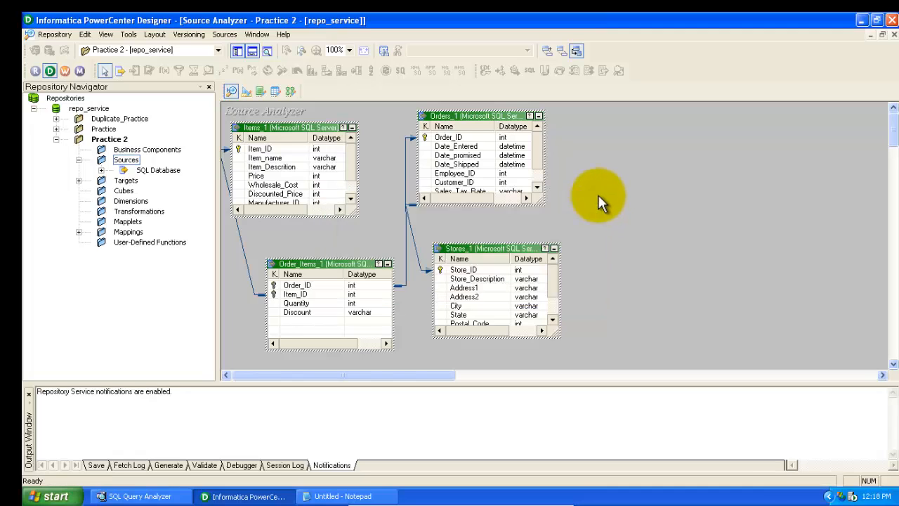
Expand the SQL Database sources and the Targets folder in the repository navigator
click(172, 171)
click(101, 170)
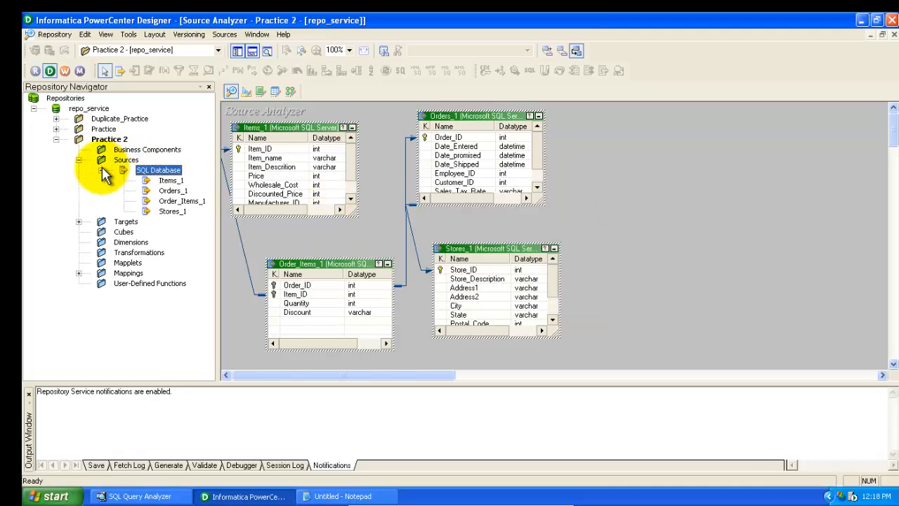
click(172, 181)
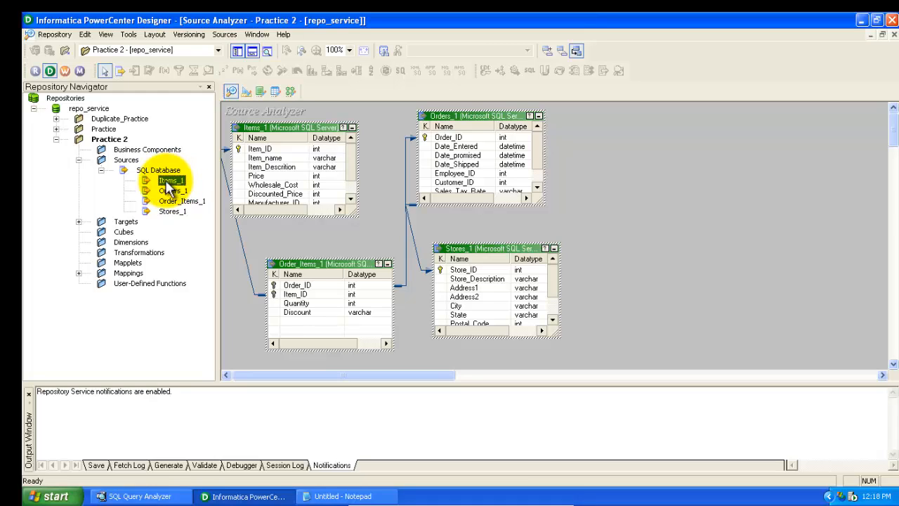
click(78, 222)
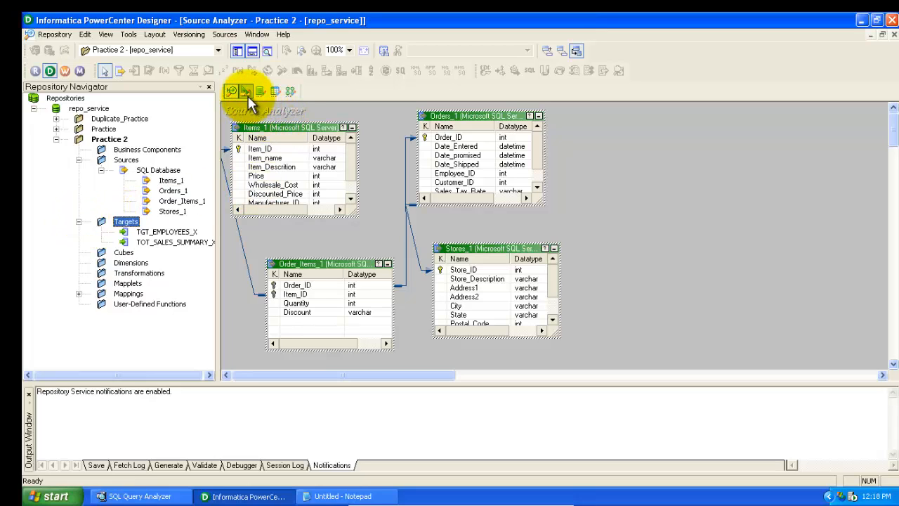
click(169, 181)
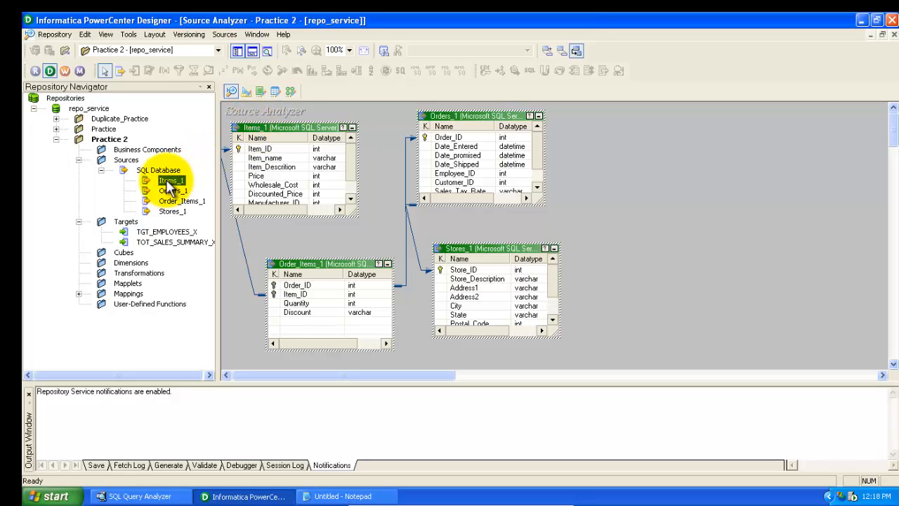
In the Target Designer, start a target import from the LocalServer data source, enter the password and connect
click(245, 92)
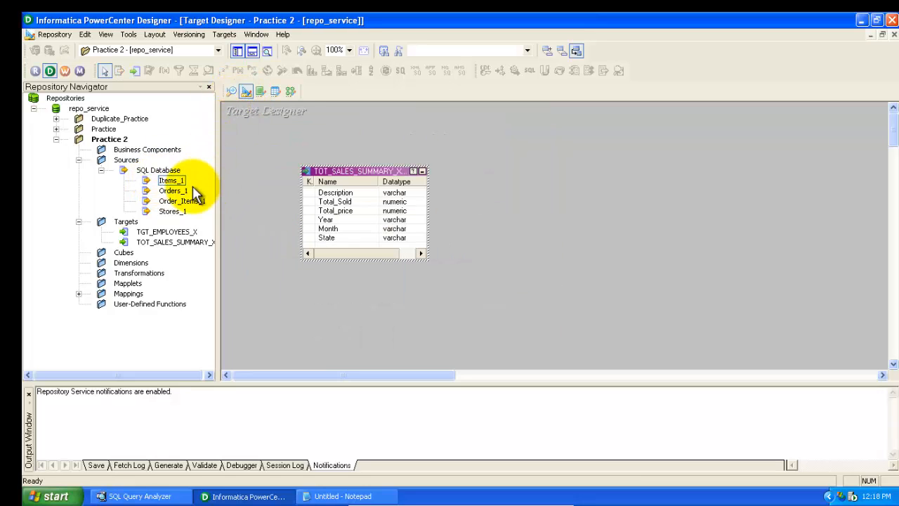
click(223, 35)
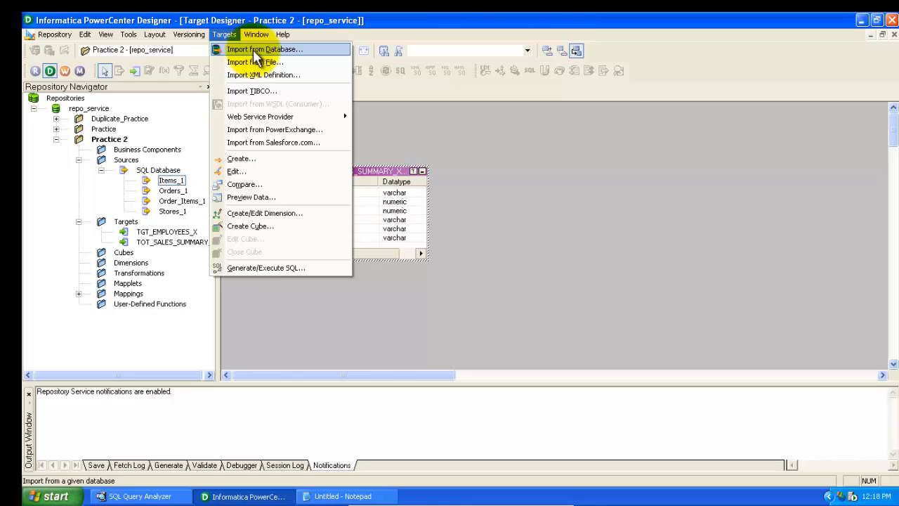
click(255, 50)
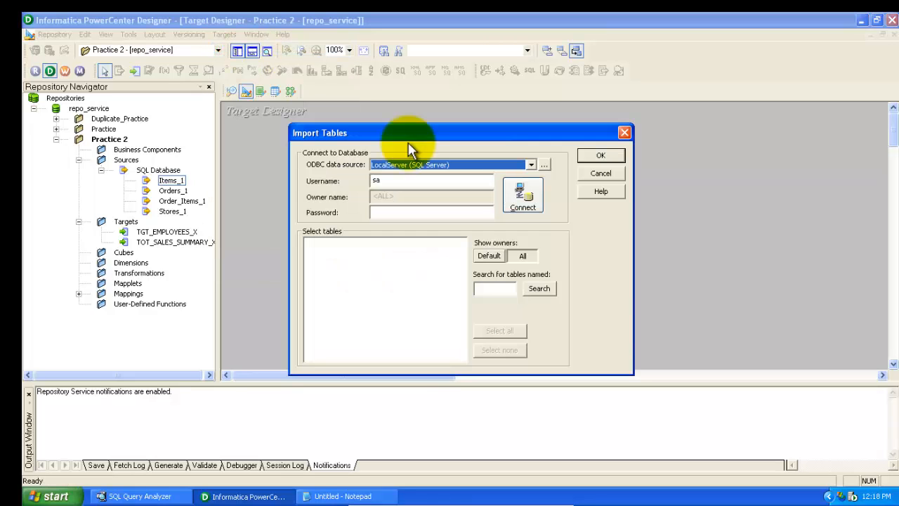
click(444, 212)
text(*******)
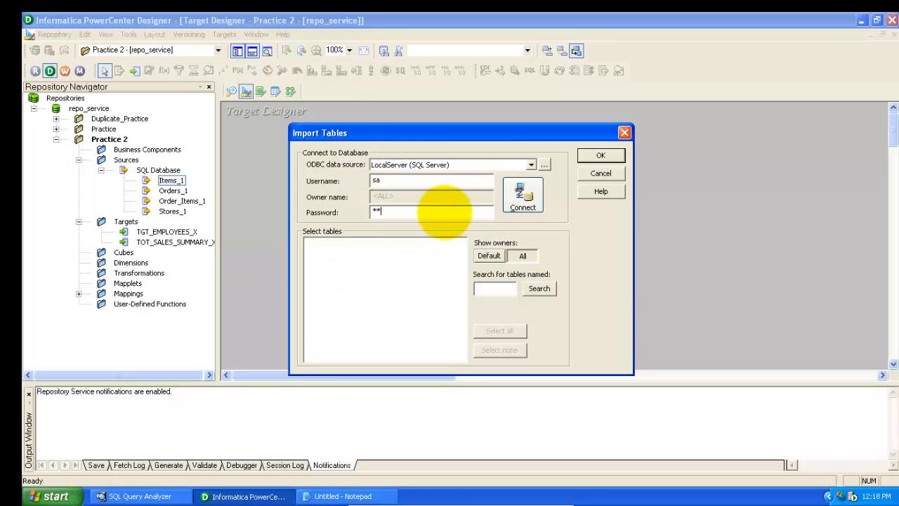
click(524, 204)
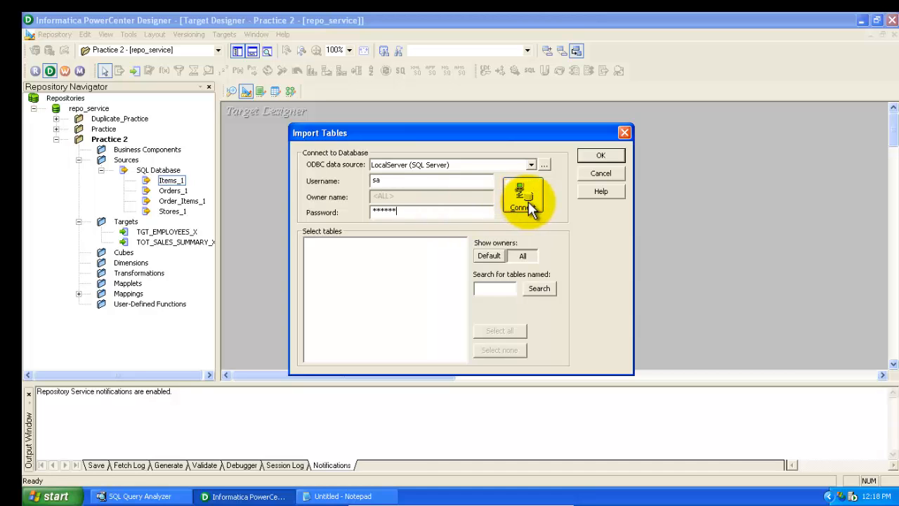
Select the Cheap_Items and Costly_Items tables under dbo TABLES and import them as targets
click(307, 243)
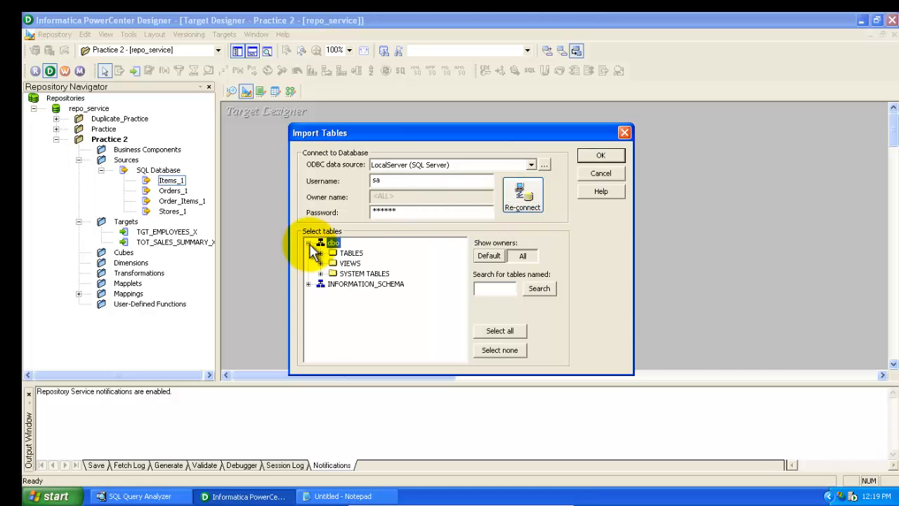
click(320, 253)
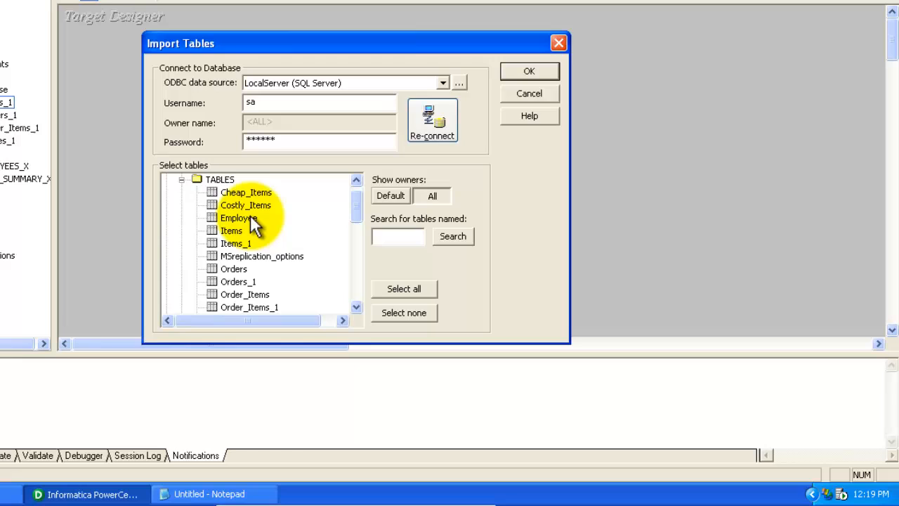
click(248, 192)
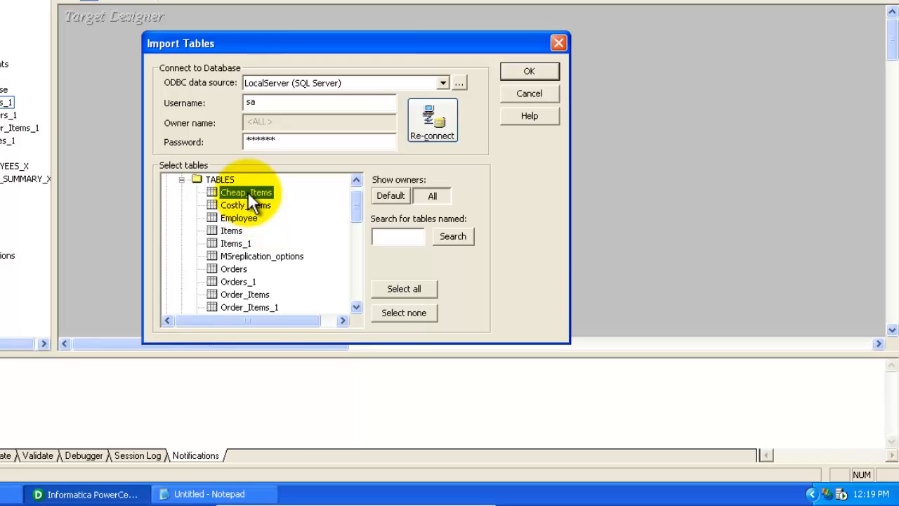
ctrl+click(250, 201)
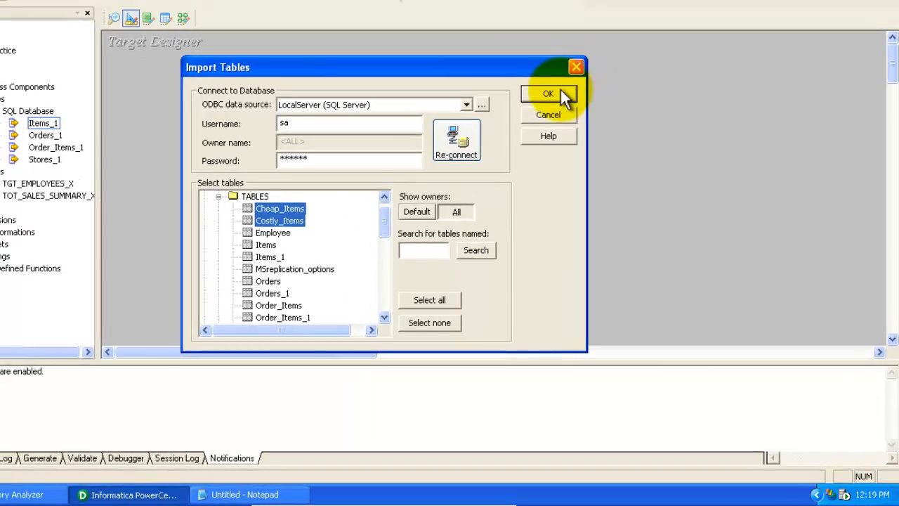
click(544, 72)
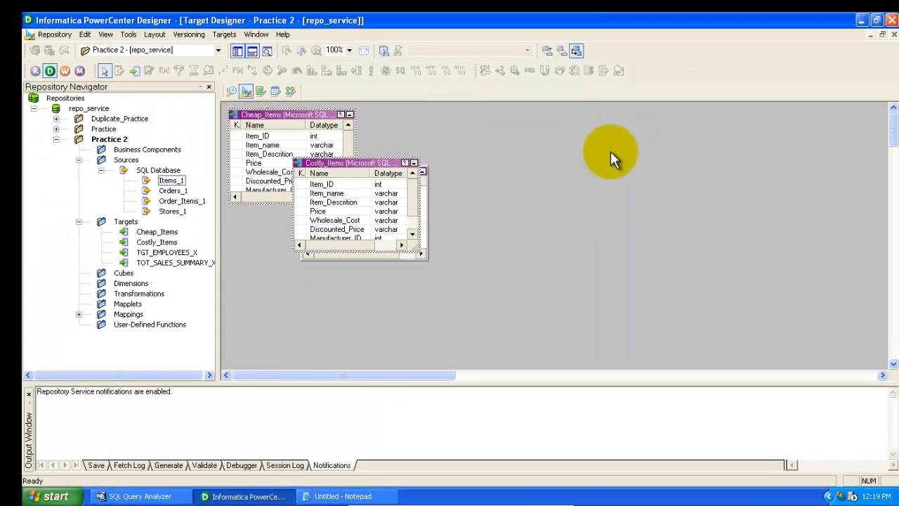
click(161, 233)
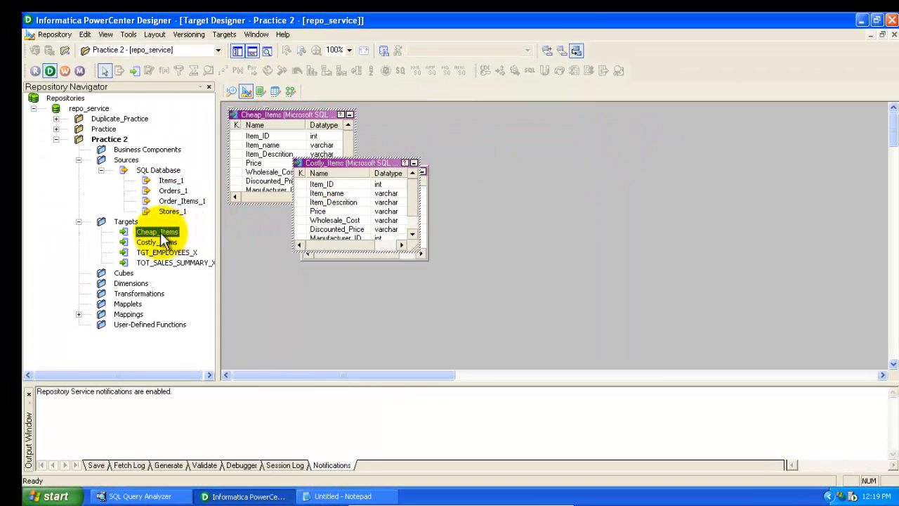
click(160, 243)
click(157, 233)
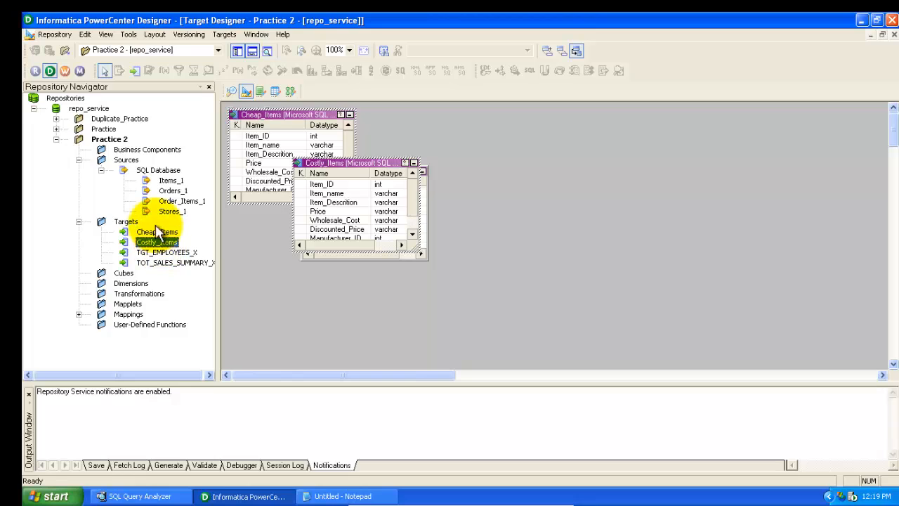
click(153, 242)
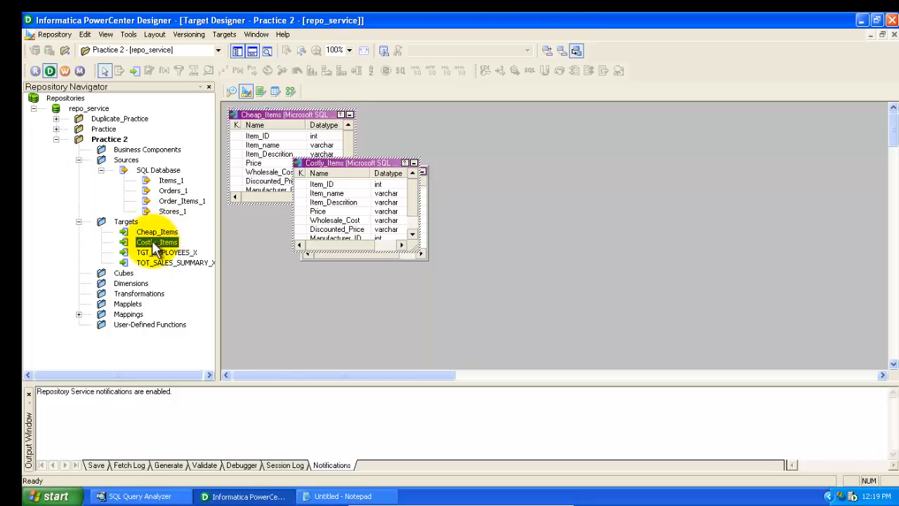
click(149, 233)
click(150, 243)
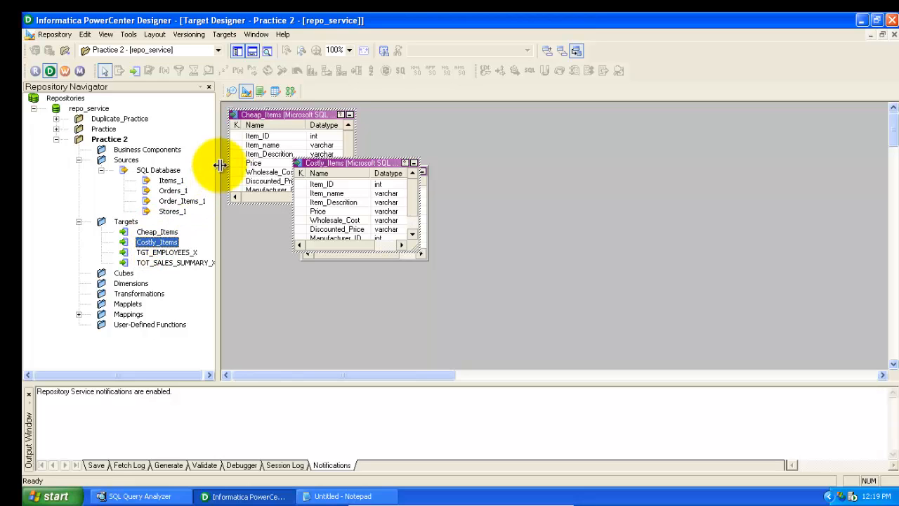
Switch to the Mapping Designer and create a new mapping named m_RTR_Itemseperation
click(294, 91)
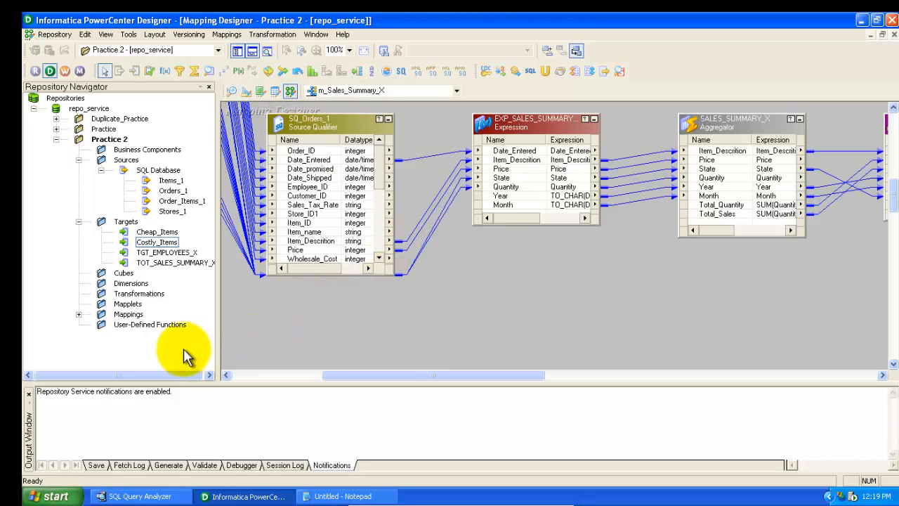
double_click(99, 316)
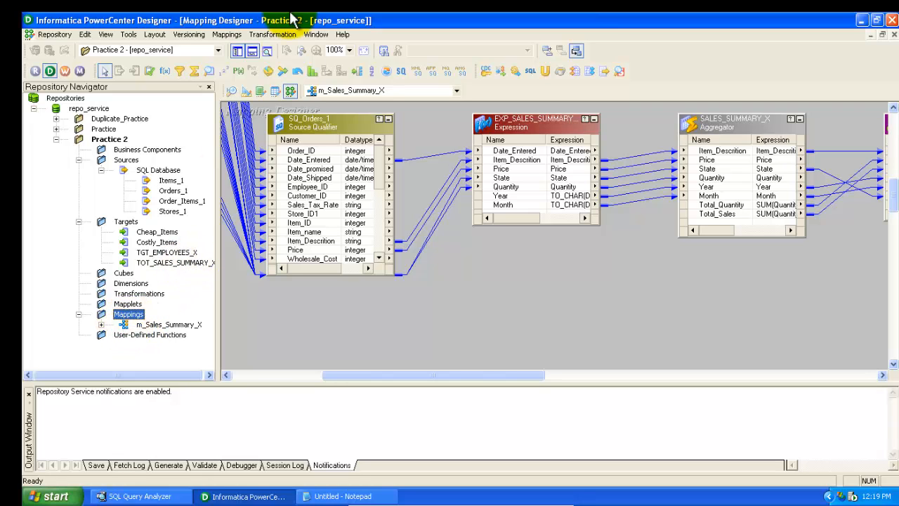
click(226, 35)
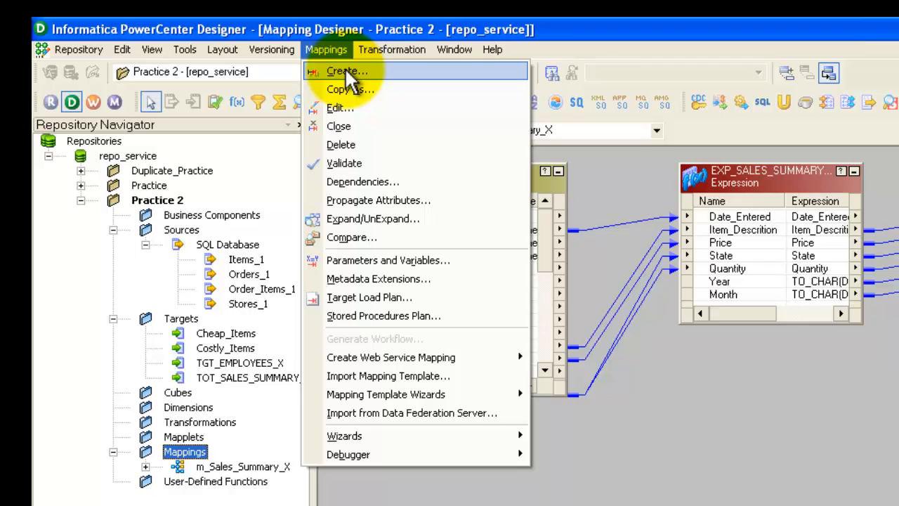
click(344, 70)
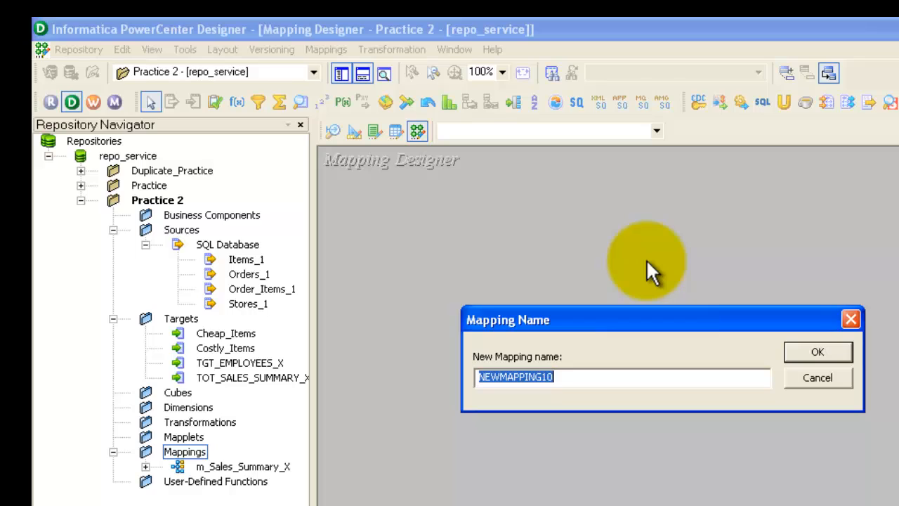
text(m_RTR_Itemseperation)
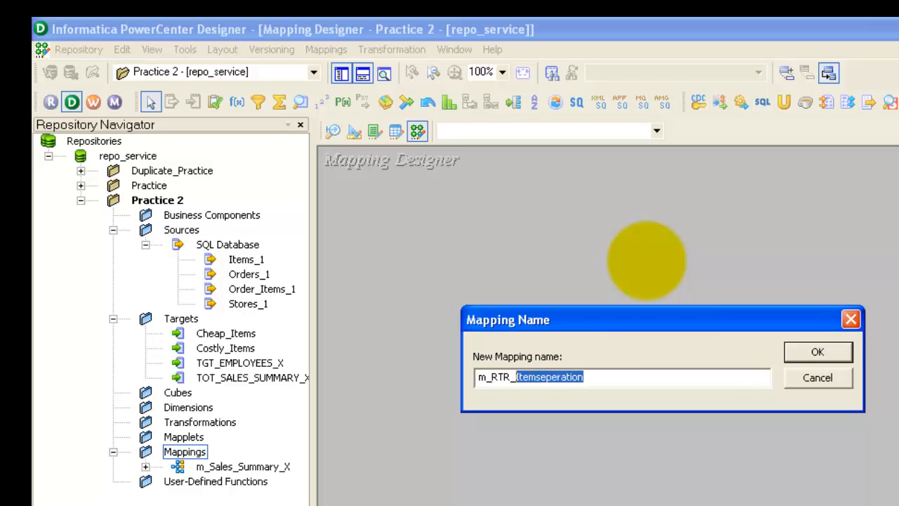
click(828, 354)
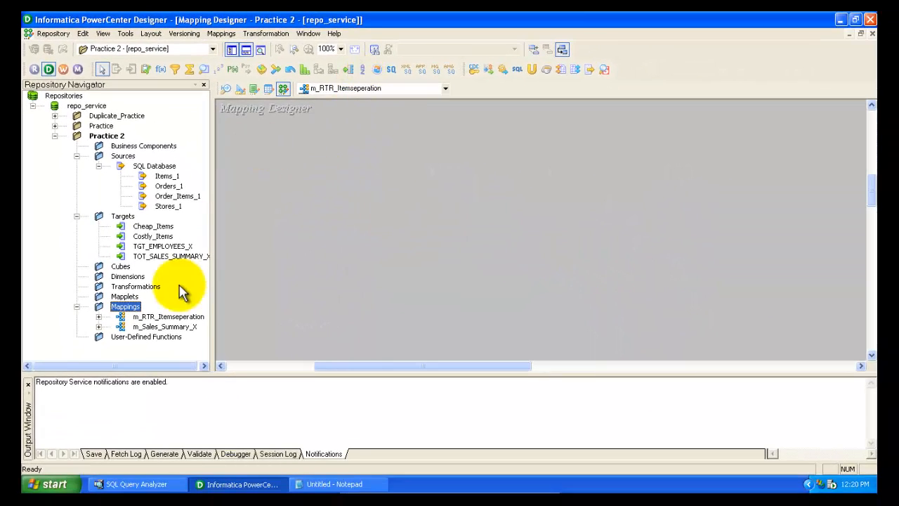
Add the Items_1 source to the new mapping's workspace
click(148, 317)
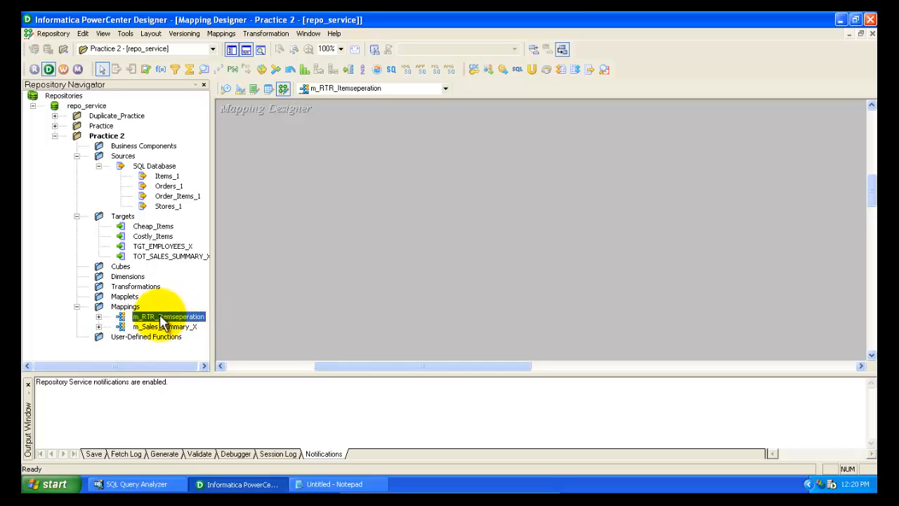
click(283, 185)
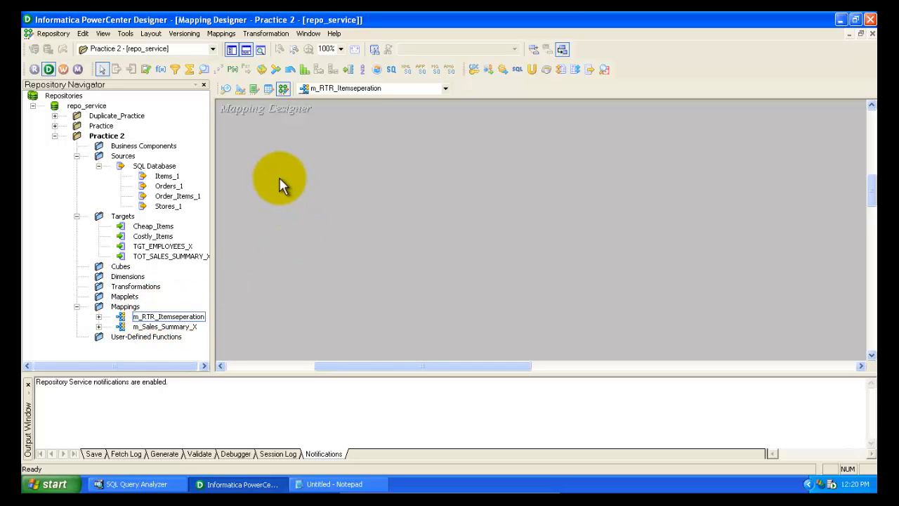
click(166, 177)
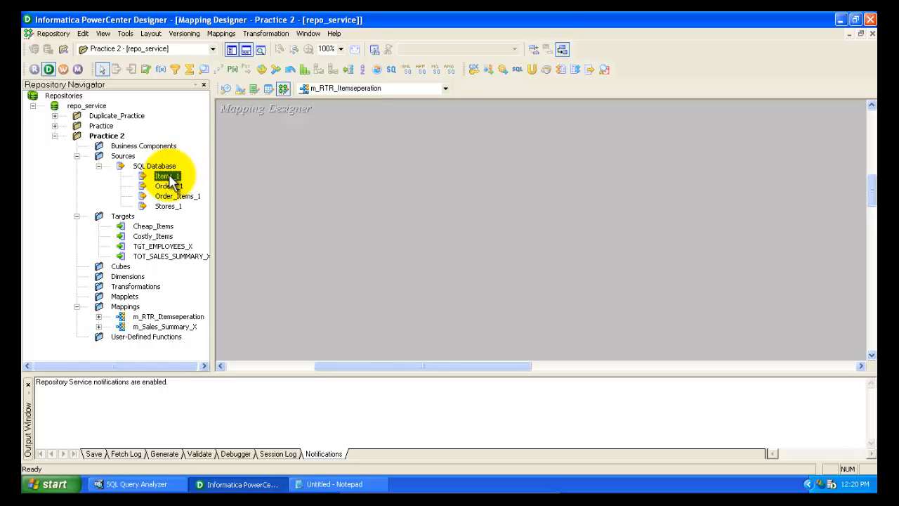
drag(175, 179, 260, 170)
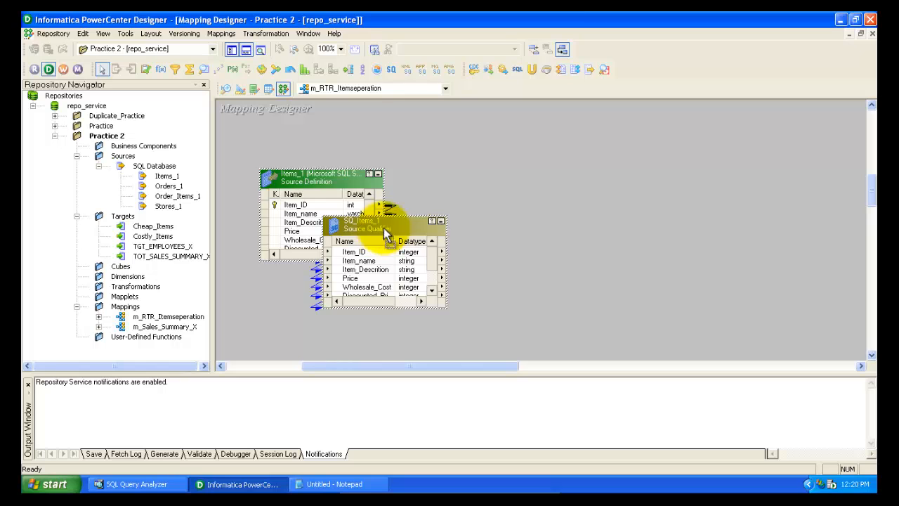
Rearrange and resize the Items_1 source definition and SQ_Items_1 source qualifier so all ports show
drag(386, 234, 482, 160)
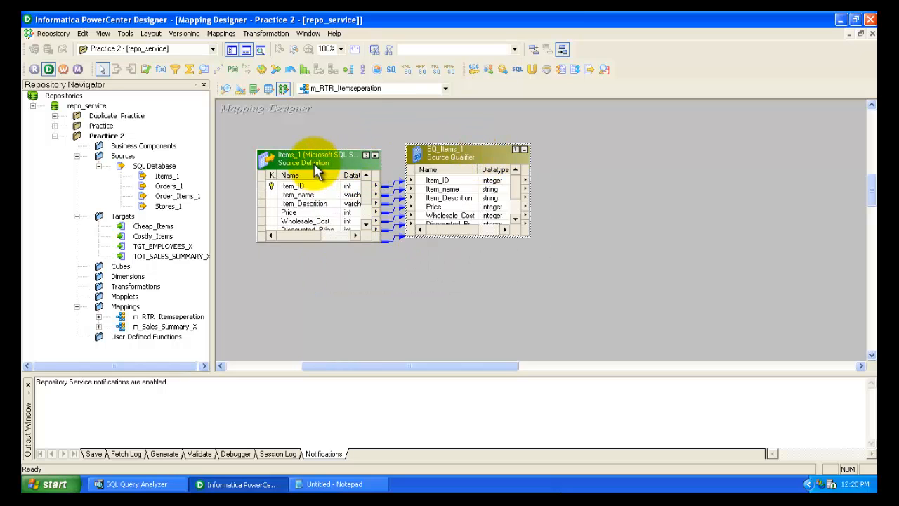
drag(316, 172, 299, 172)
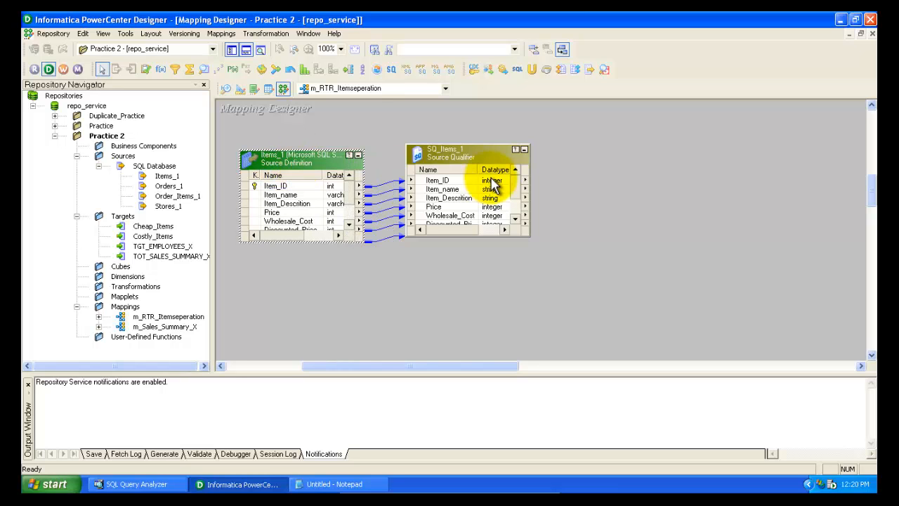
drag(476, 156, 474, 166)
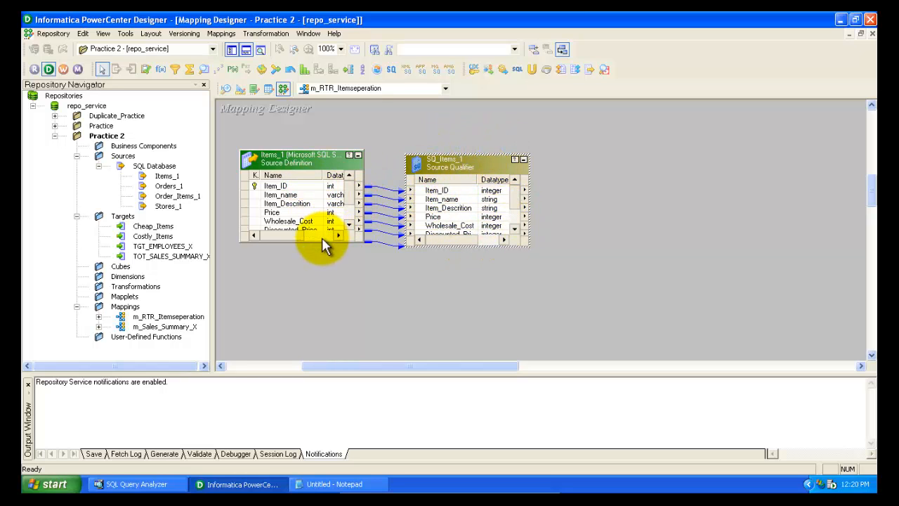
drag(321, 240, 319, 261)
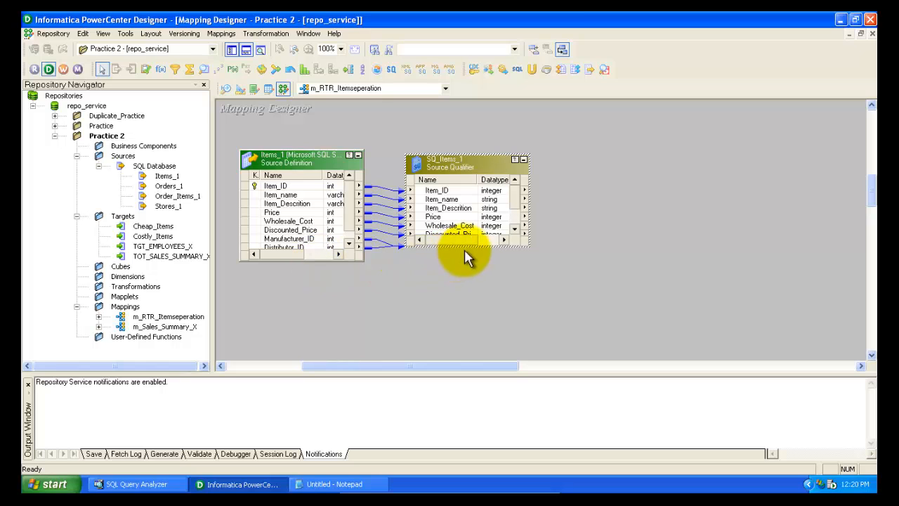
drag(469, 247, 472, 273)
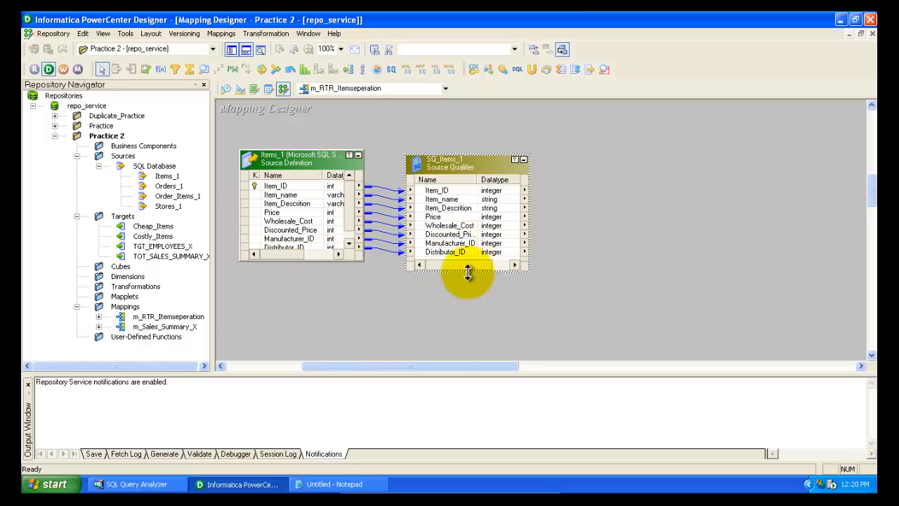
click(317, 260)
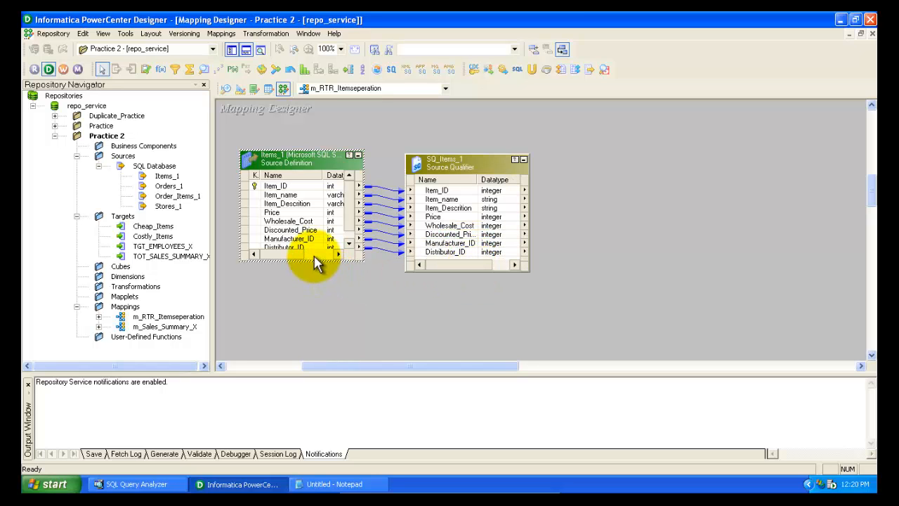
drag(314, 261, 314, 273)
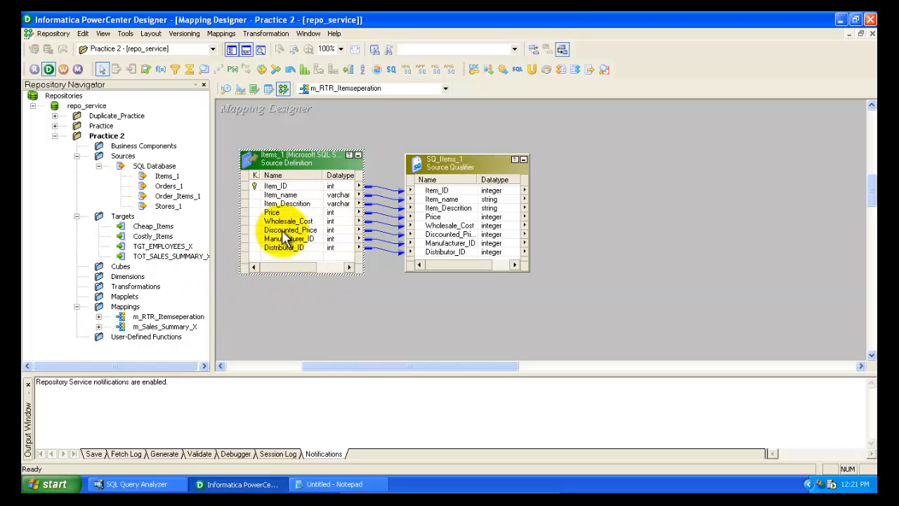
click(570, 171)
click(482, 168)
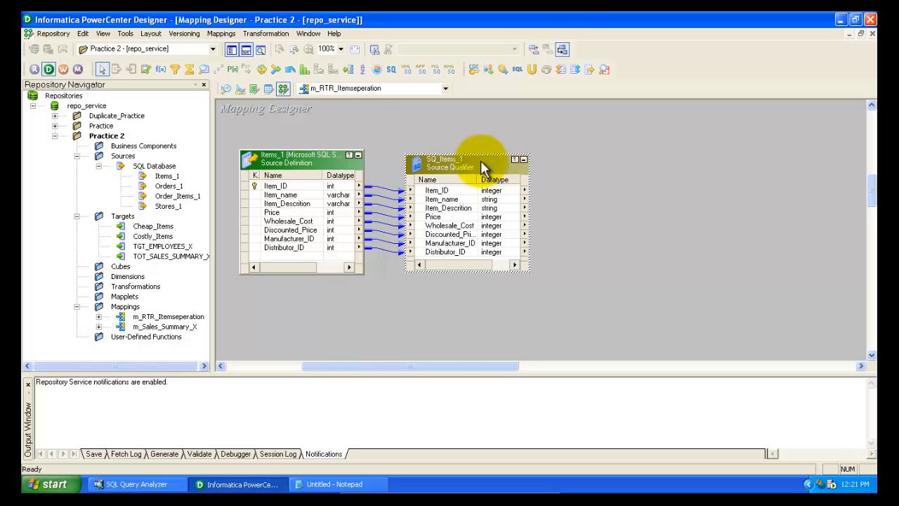
click(558, 170)
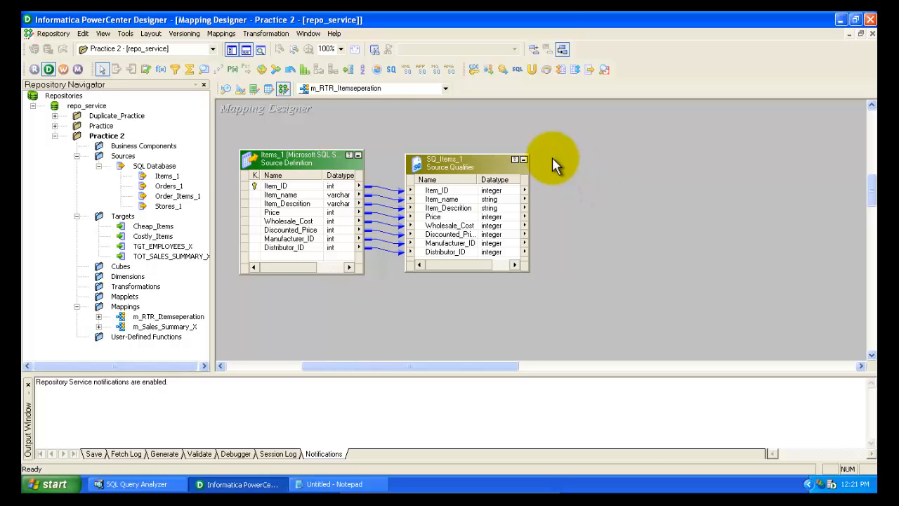
click(262, 36)
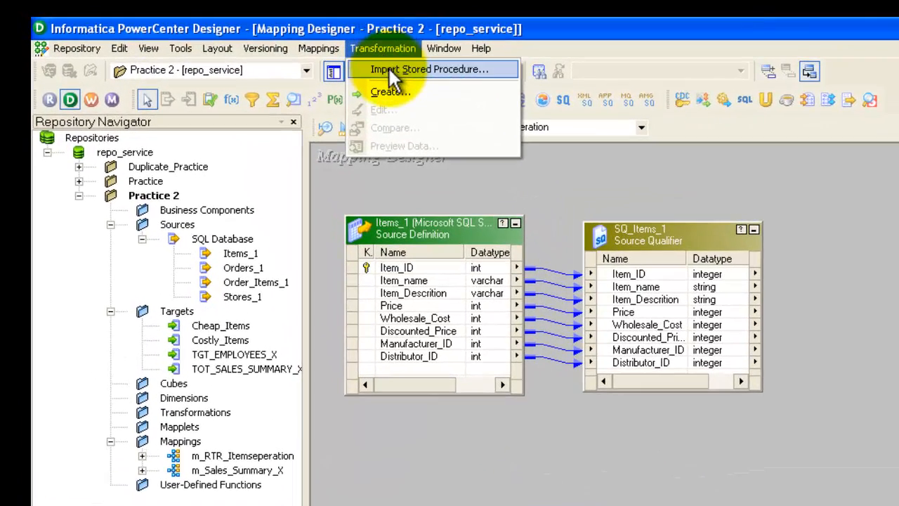
click(388, 92)
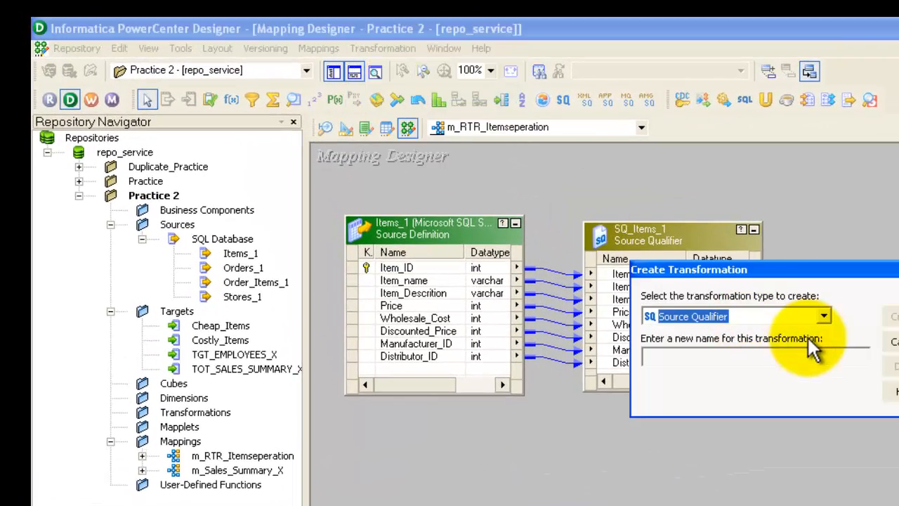
click(893, 342)
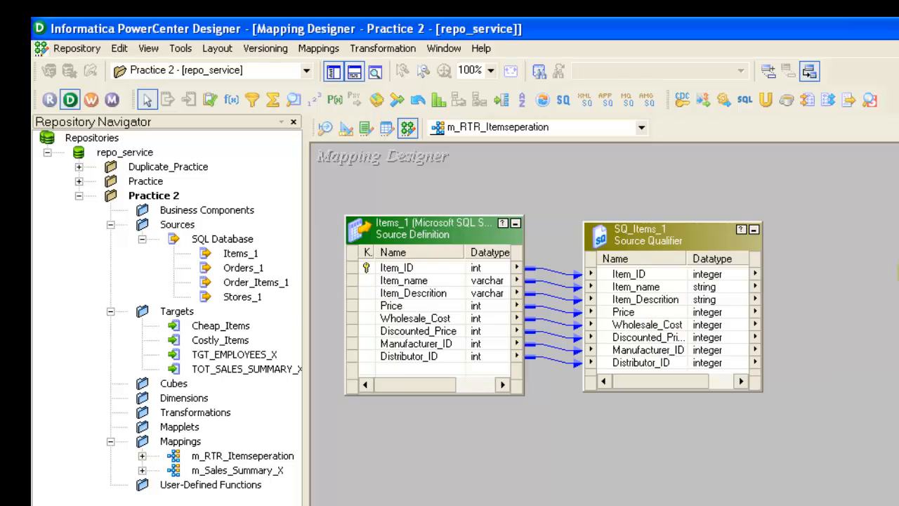
Create a Router transformation named RTR_Itemseperation
click(384, 48)
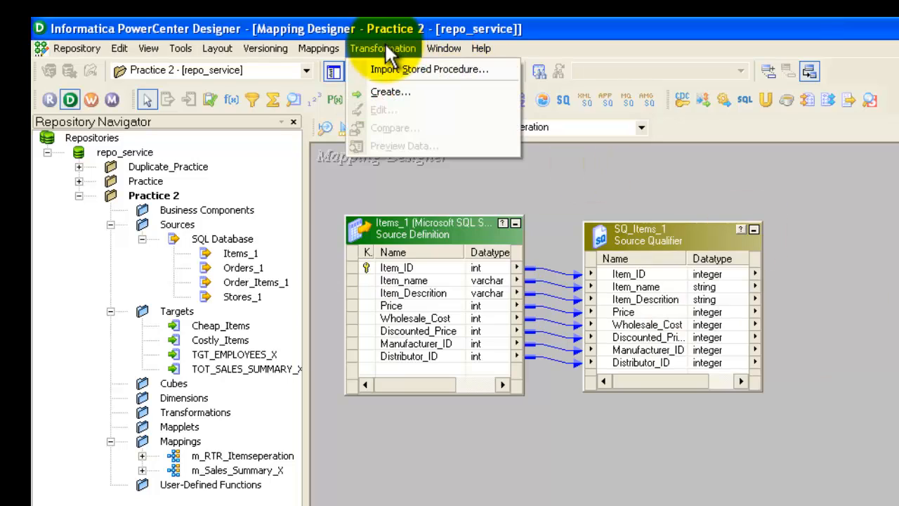
click(392, 92)
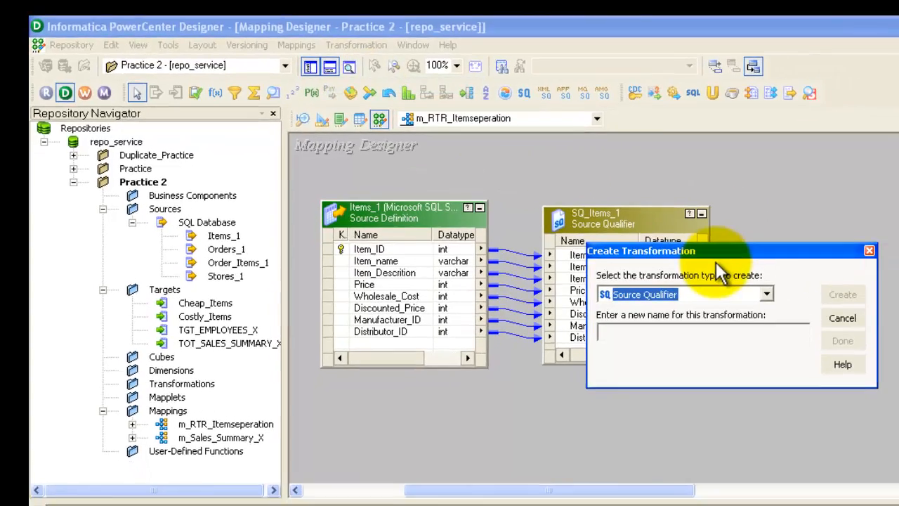
click(767, 293)
scroll(766, 294, up, 3)
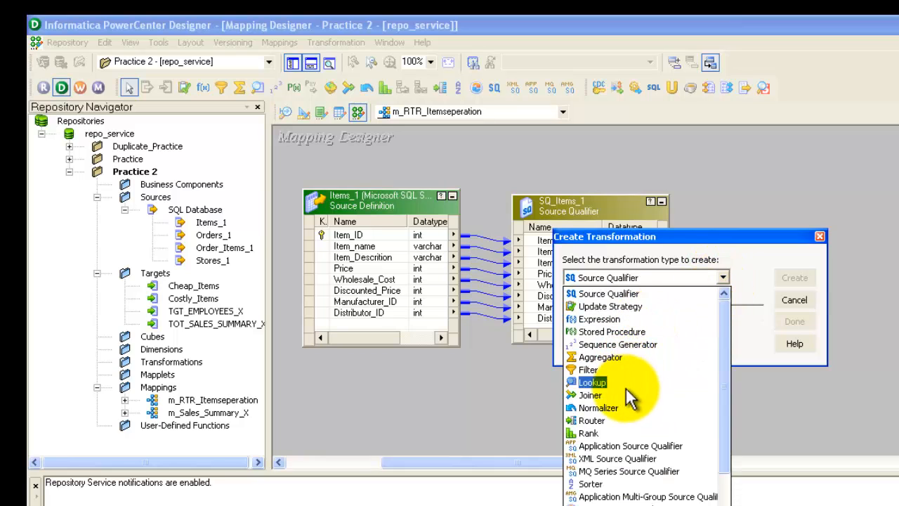
click(591, 425)
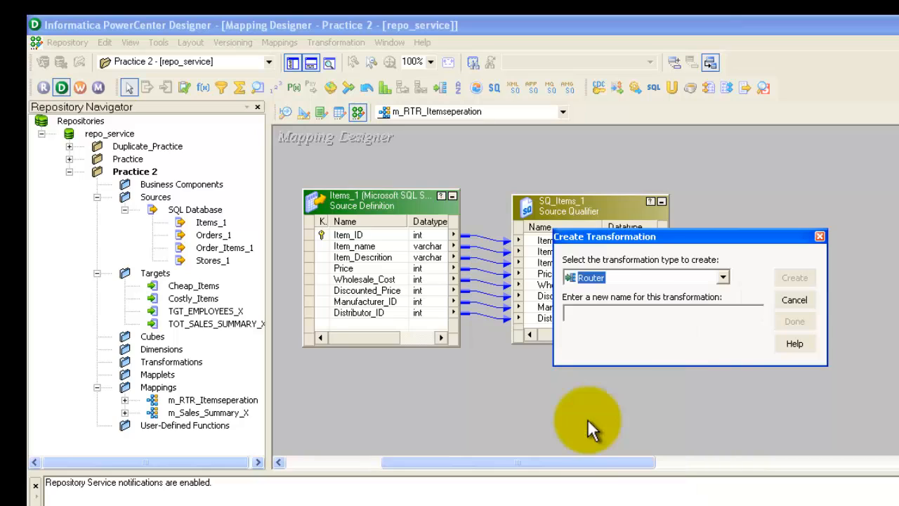
click(616, 316)
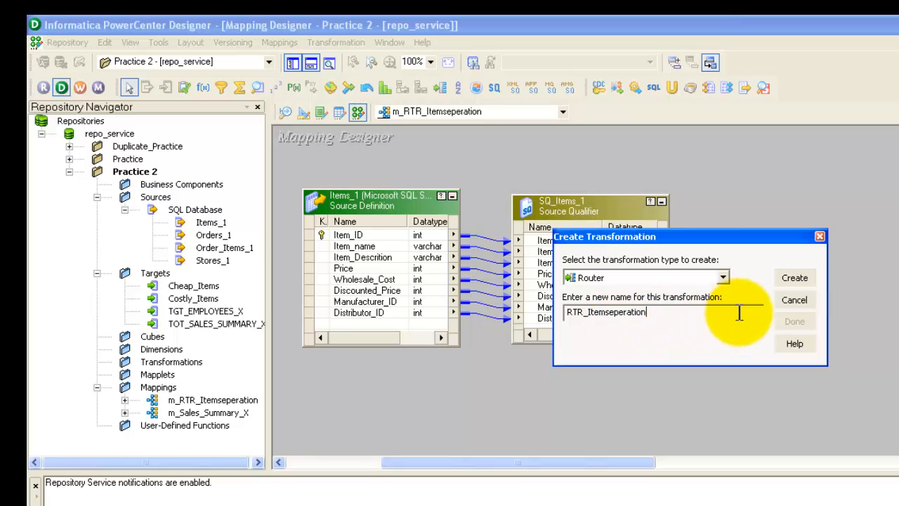
click(798, 285)
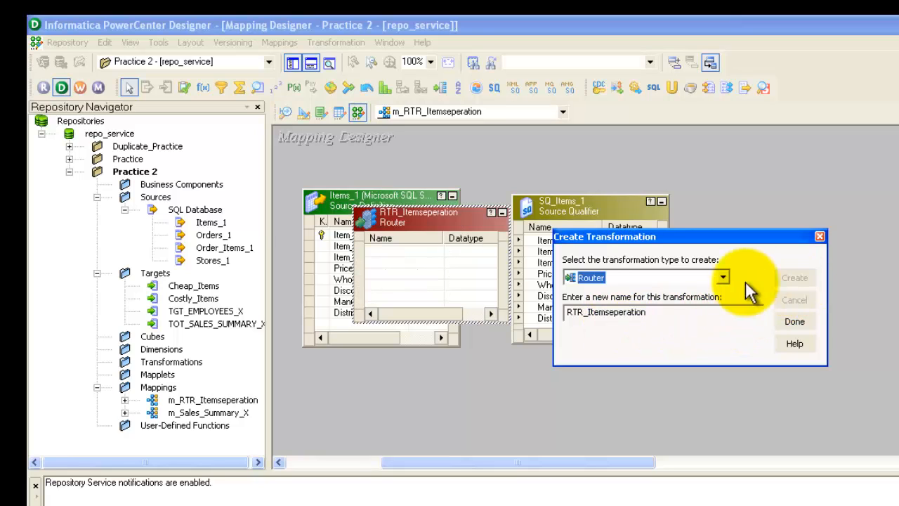
click(820, 236)
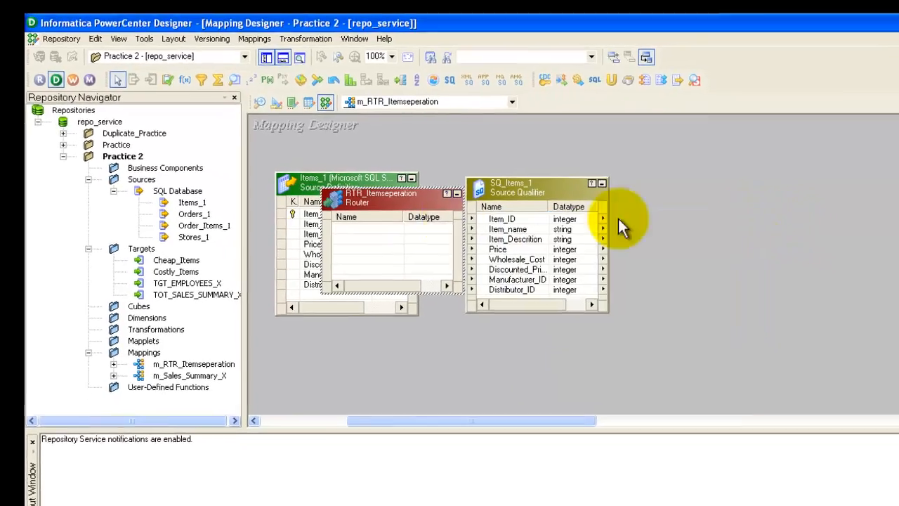
Move the RTR_Itemseperation router beside the source qualifier and enlarge it
drag(424, 215, 775, 174)
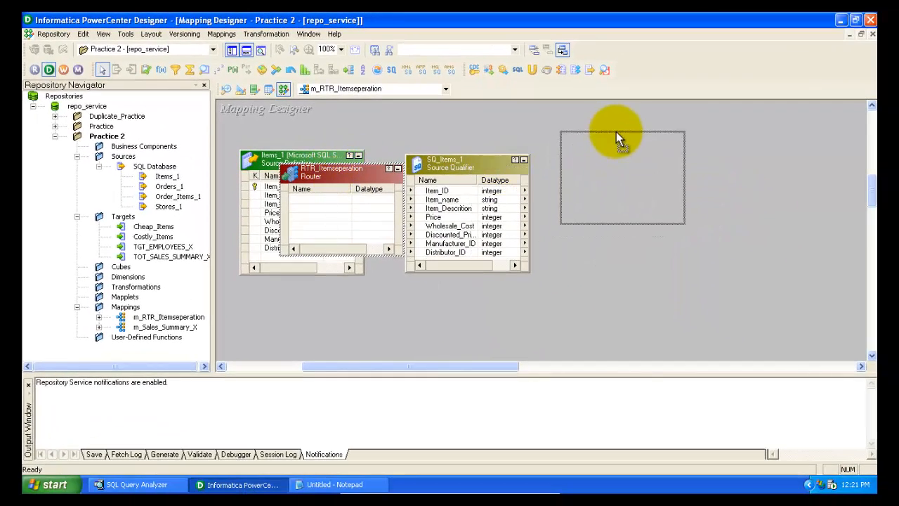
drag(615, 132, 609, 117)
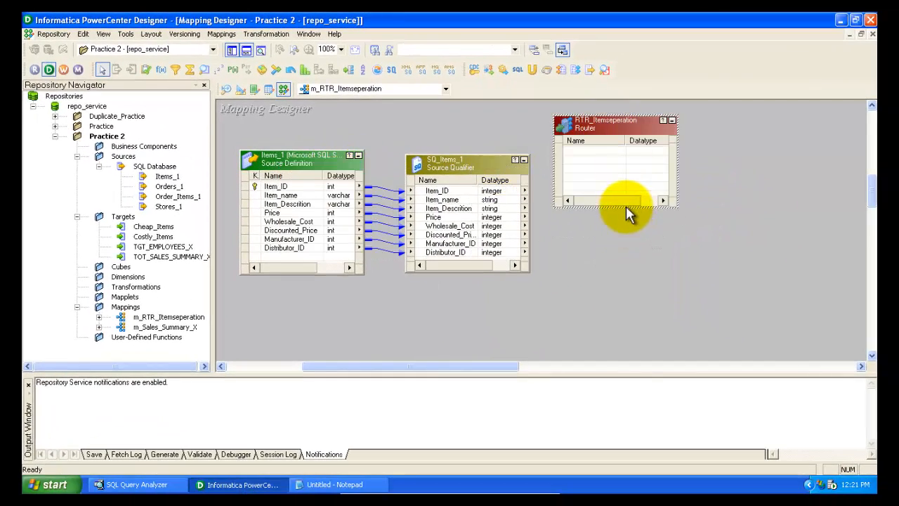
drag(626, 207, 627, 330)
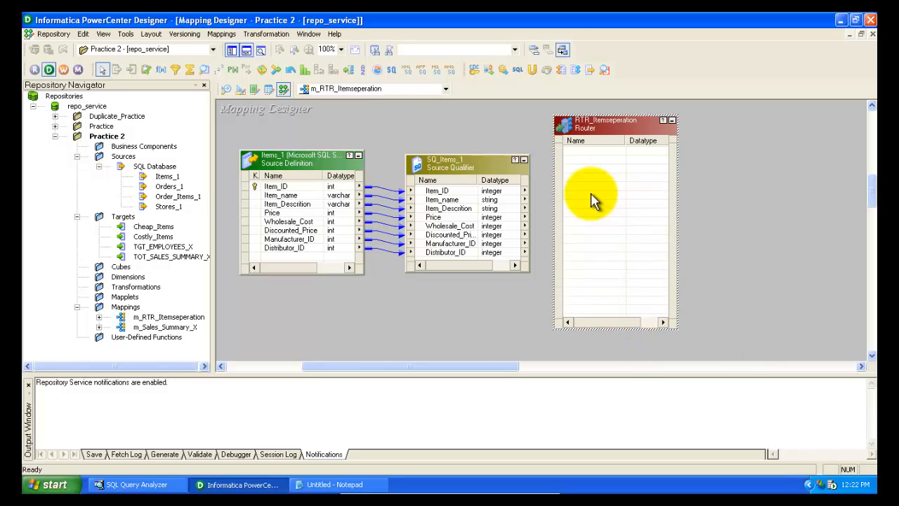
Select all ports of SQ_Items_1 and link them into the RTR_Itemseperation router's input group, nudging the router aside
click(455, 191)
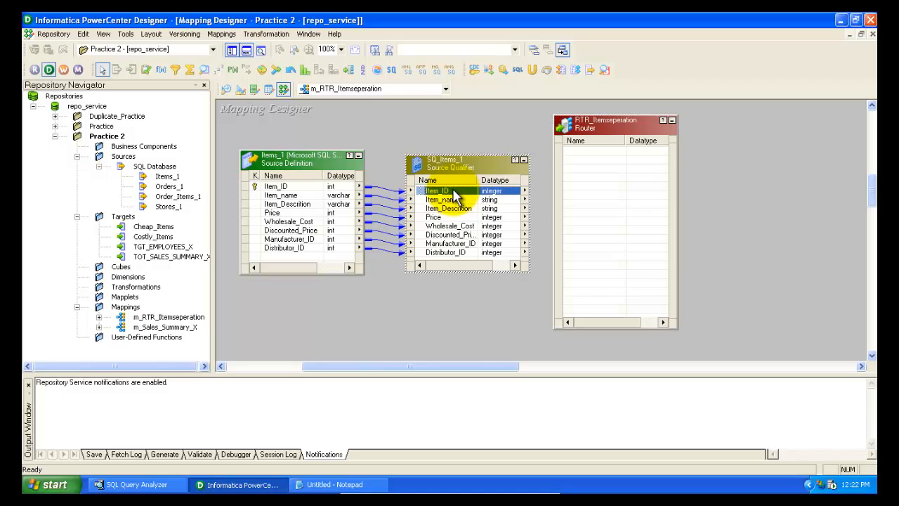
shift+click(449, 253)
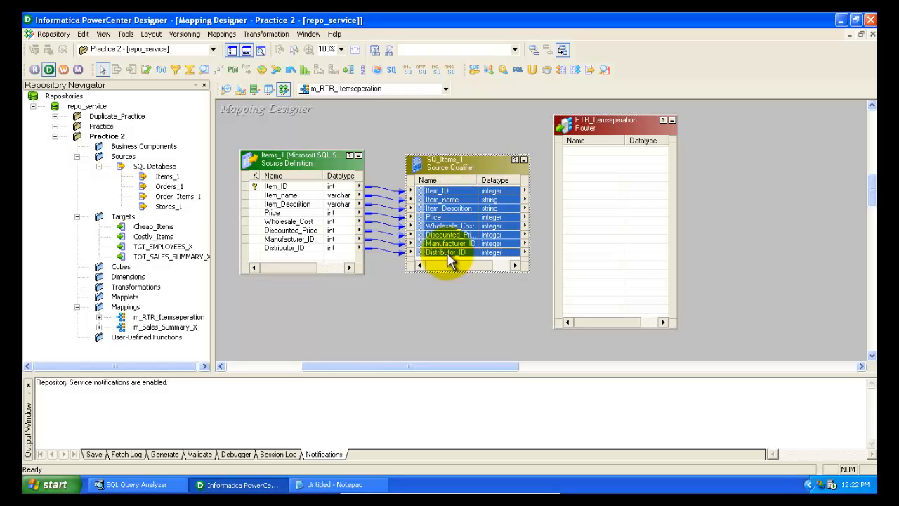
click(452, 194)
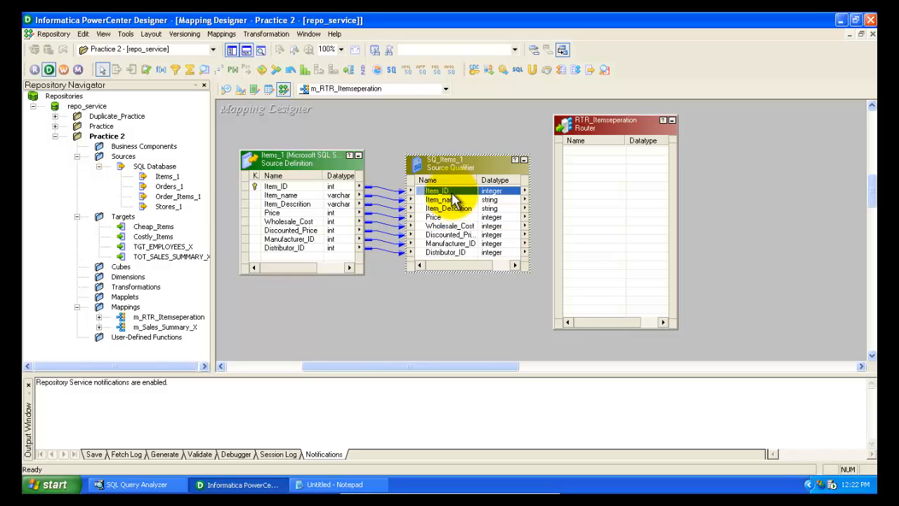
right_click(453, 200)
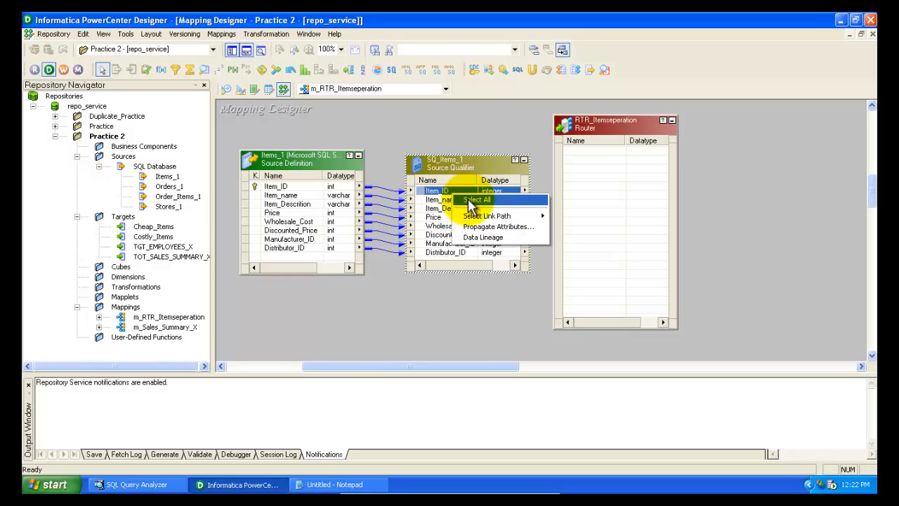
click(470, 201)
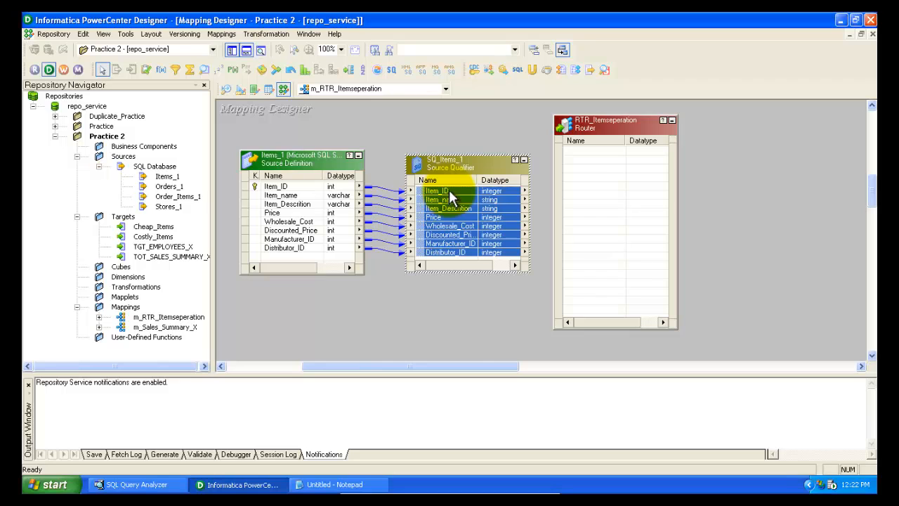
drag(451, 196, 598, 156)
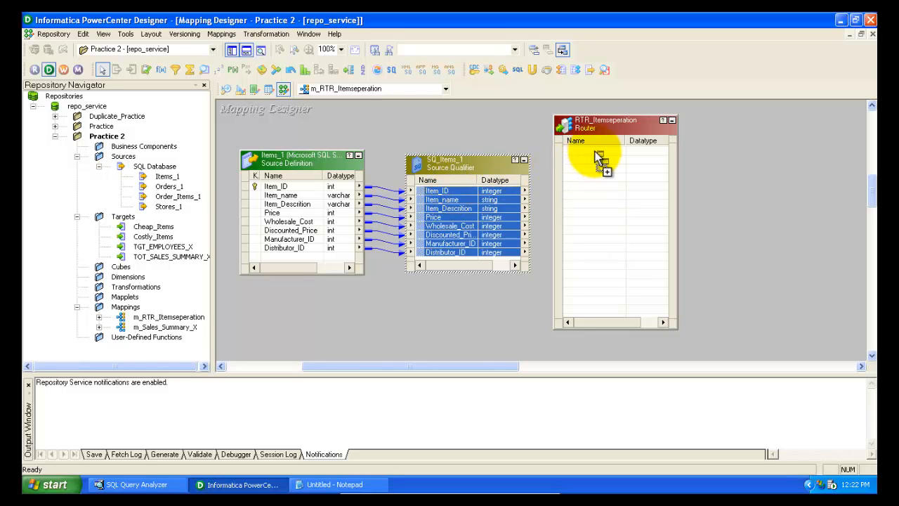
drag(611, 128, 638, 128)
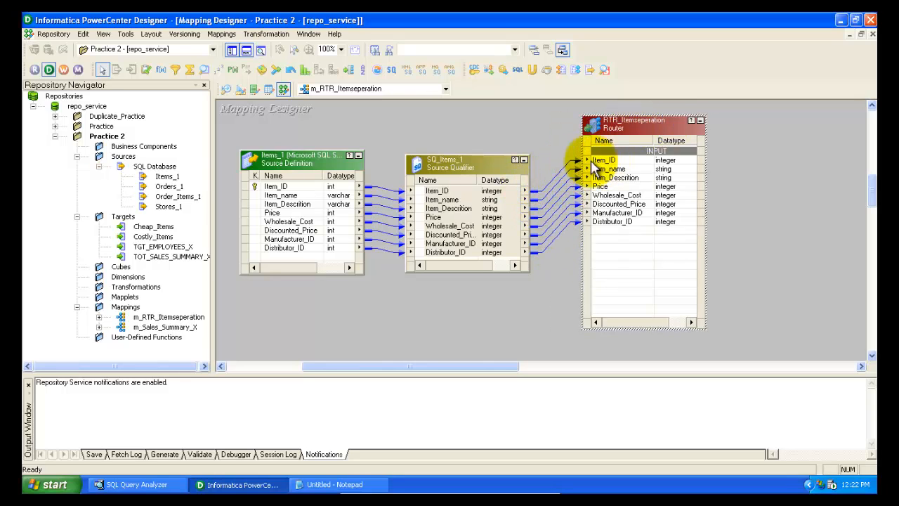
Trace the link path of the Item_ID port from the router back through the source qualifier to the source
click(450, 192)
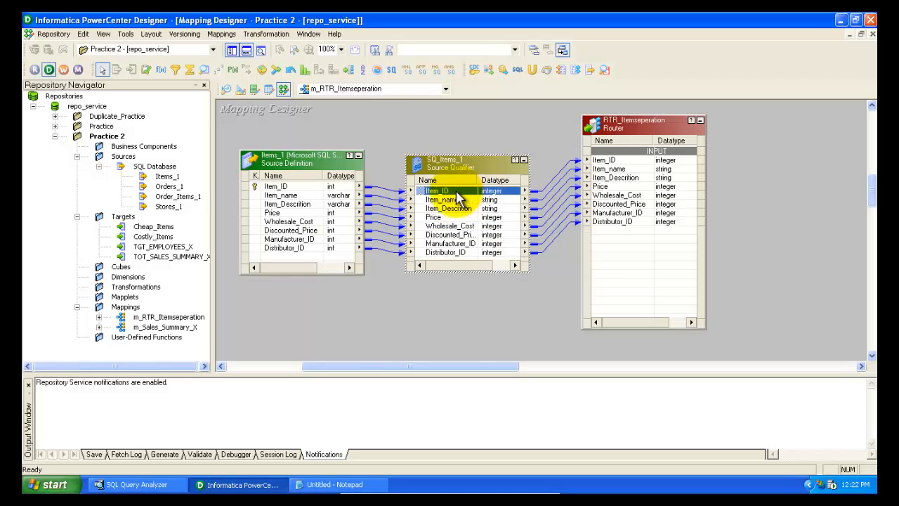
click(290, 186)
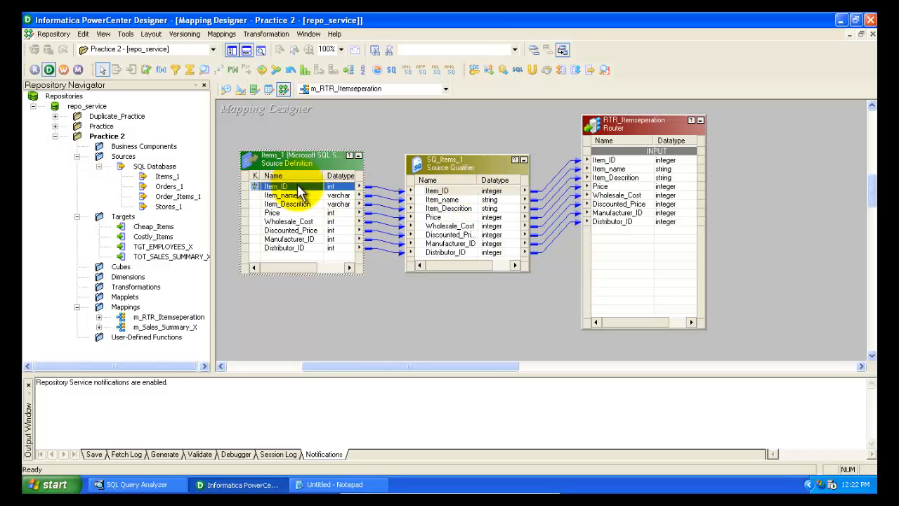
click(594, 161)
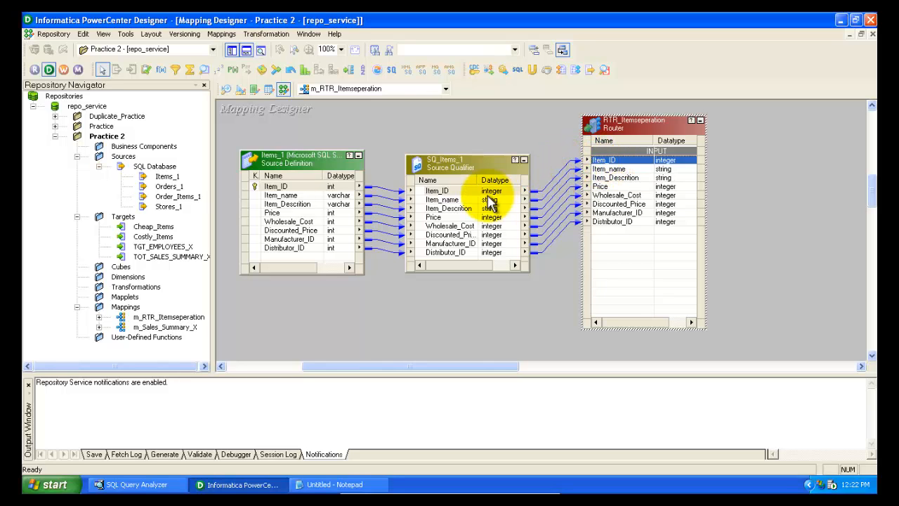
right_click(631, 165)
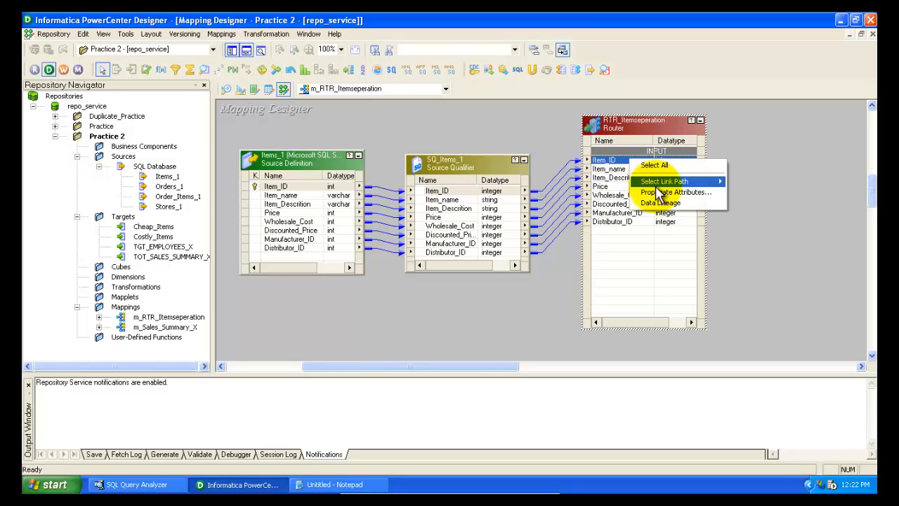
mouse_move(664, 181)
click(737, 193)
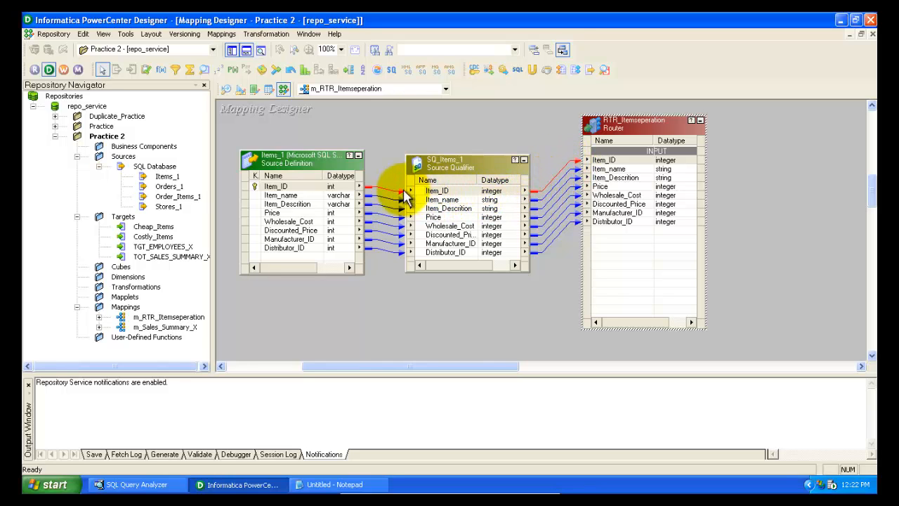
click(627, 162)
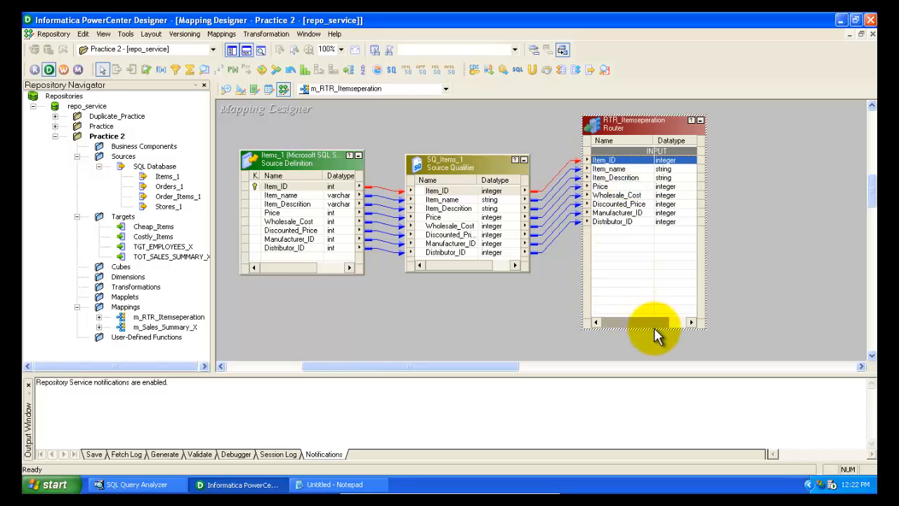
Lengthen the RTR_Itemseperation router downward so more rows fit
drag(654, 329, 655, 358)
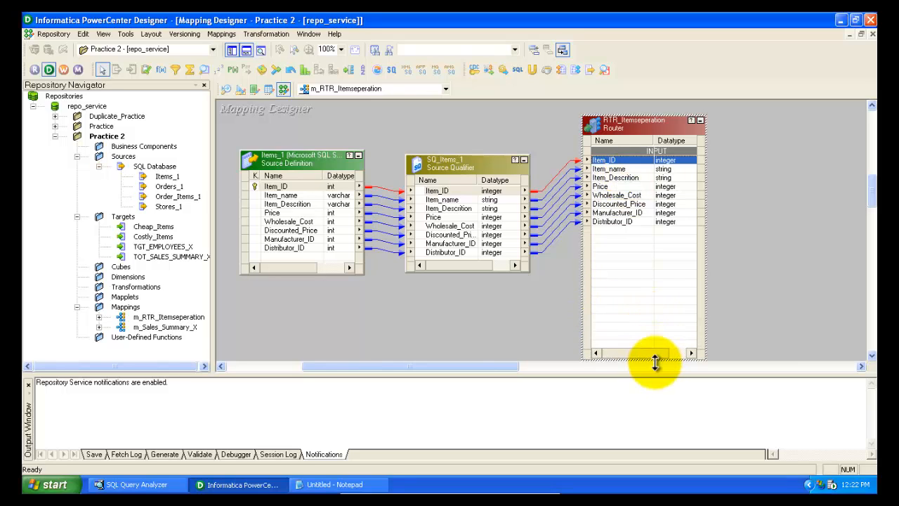
double_click(647, 134)
click(743, 34)
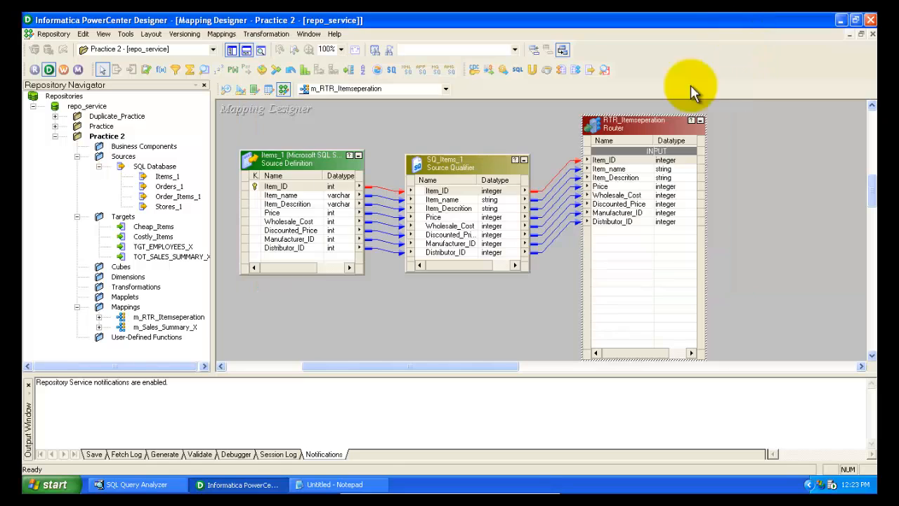
Open the RTR_Itemseperation router's properties and review its input ports
double_click(628, 124)
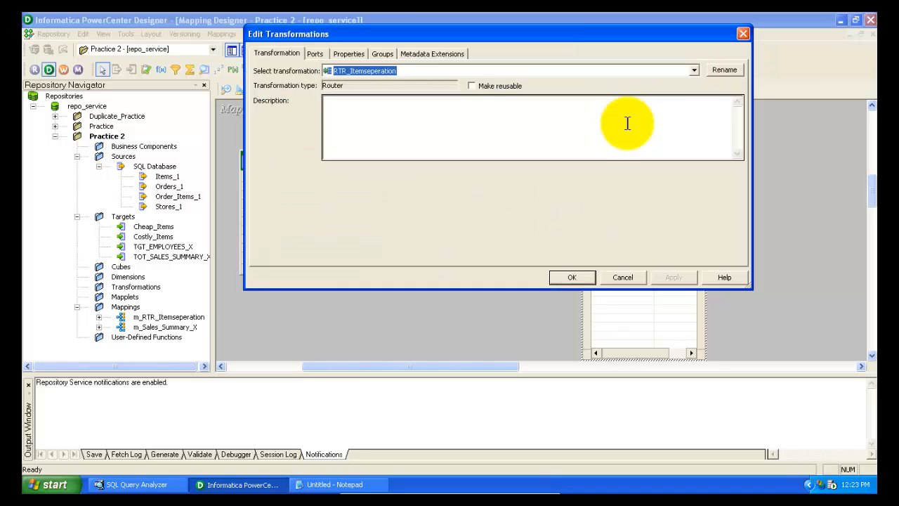
click(314, 54)
click(322, 123)
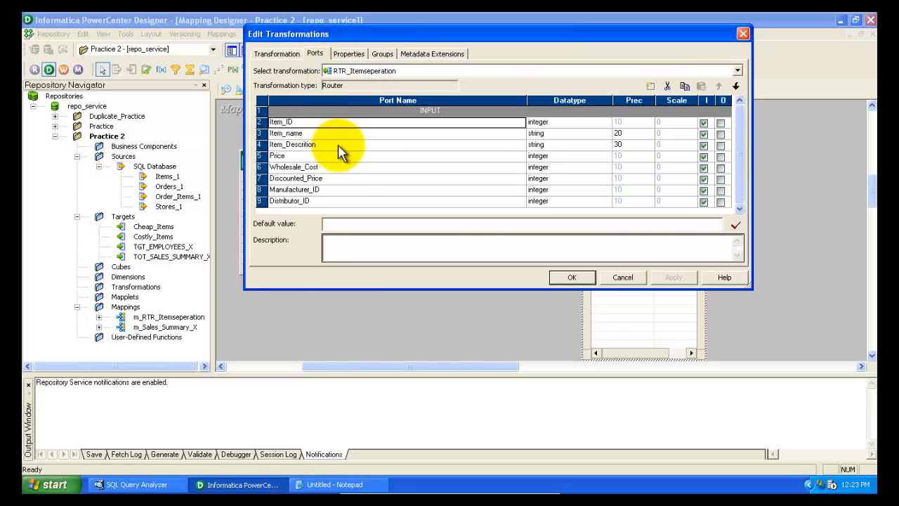
click(340, 144)
click(348, 179)
click(342, 201)
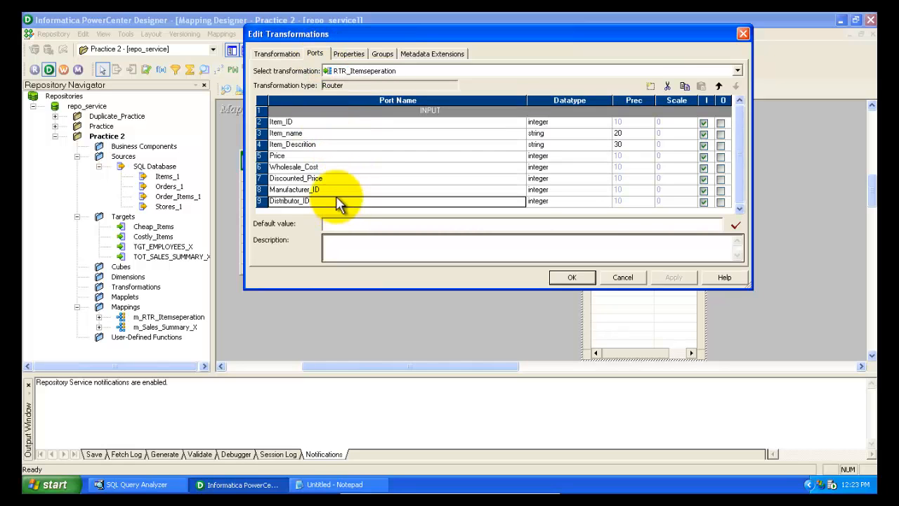
click(344, 123)
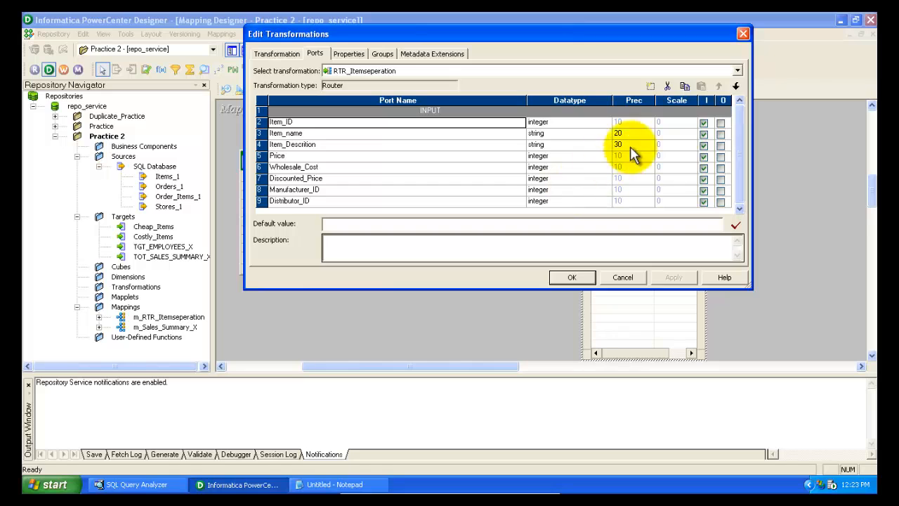
Add a new router group and name it Costly_Items
click(384, 56)
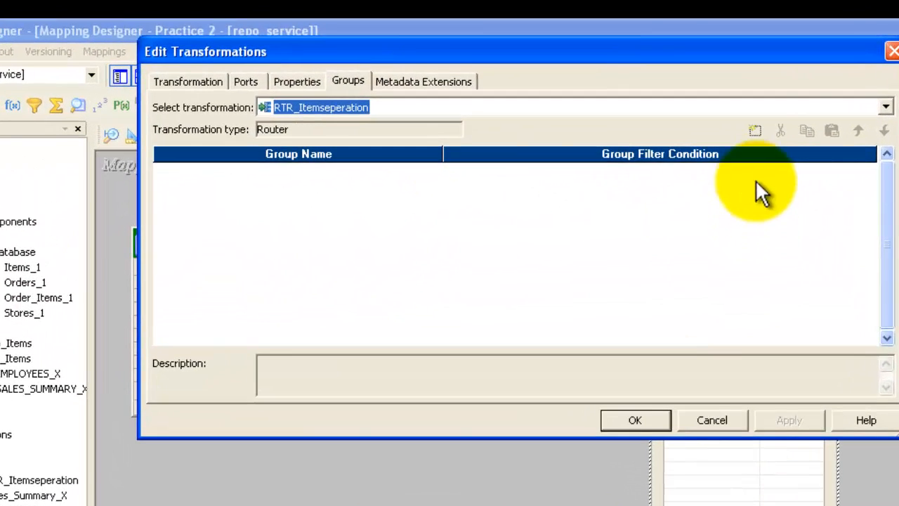
click(754, 131)
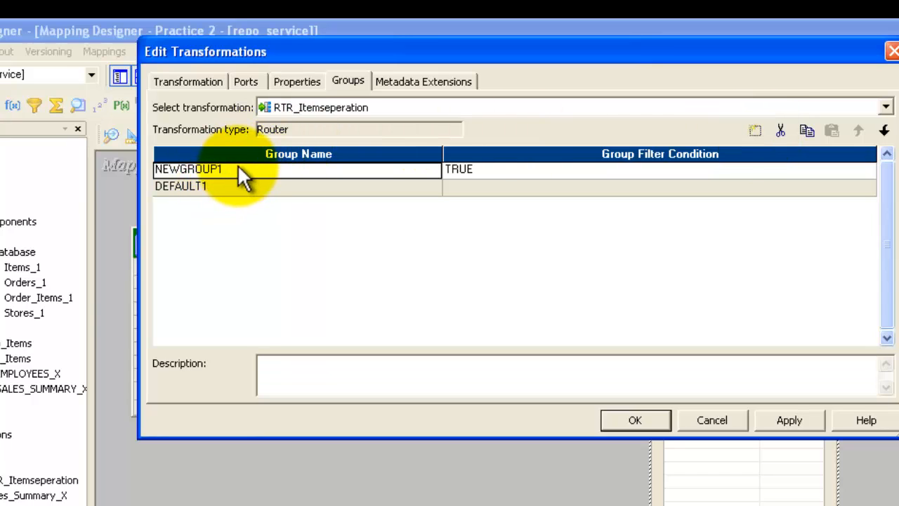
click(196, 188)
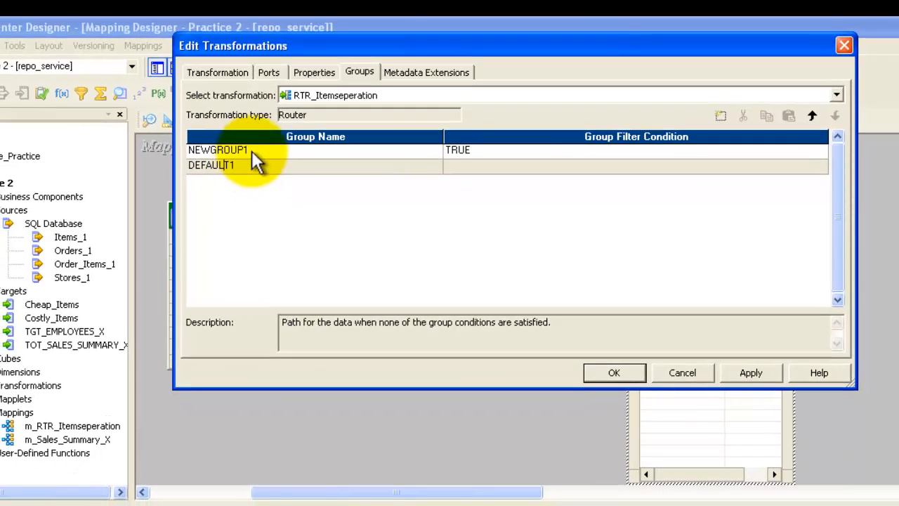
click(242, 157)
drag(249, 149, 186, 158)
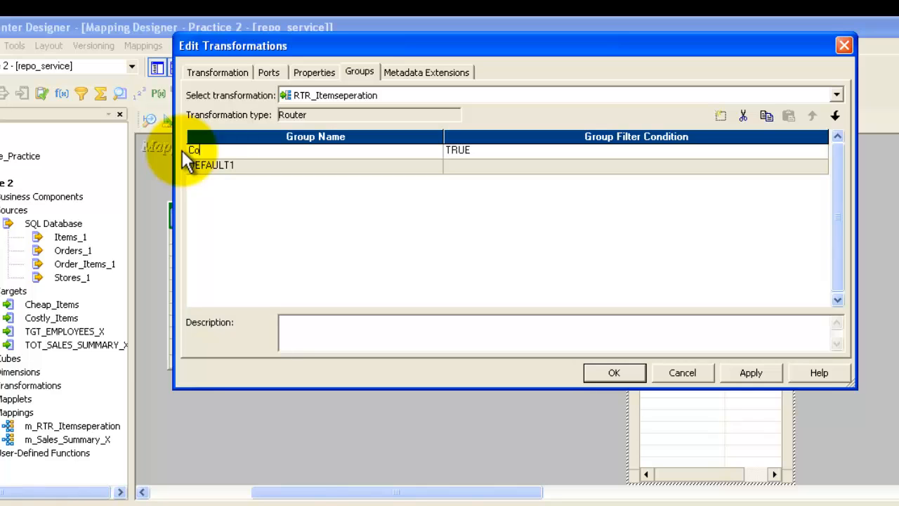
text(Costly_Items)
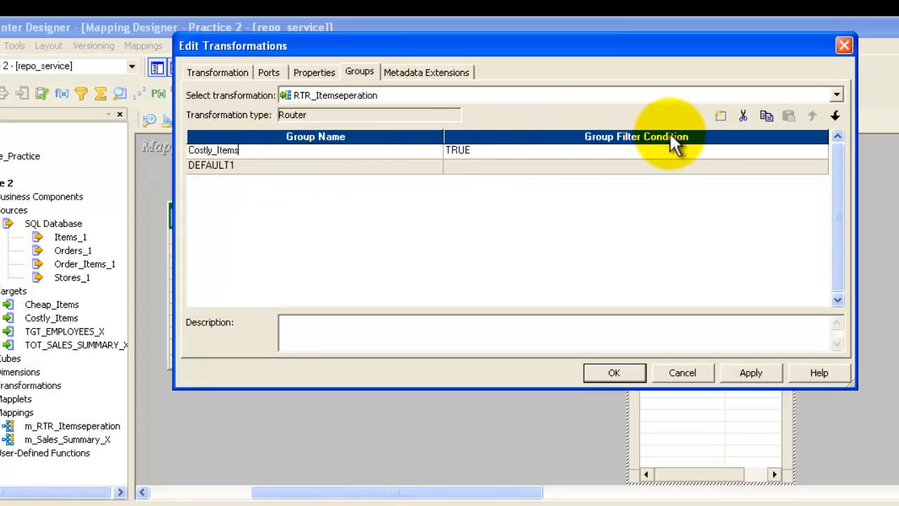
Add a second router group and name it Cheap_Items
click(720, 117)
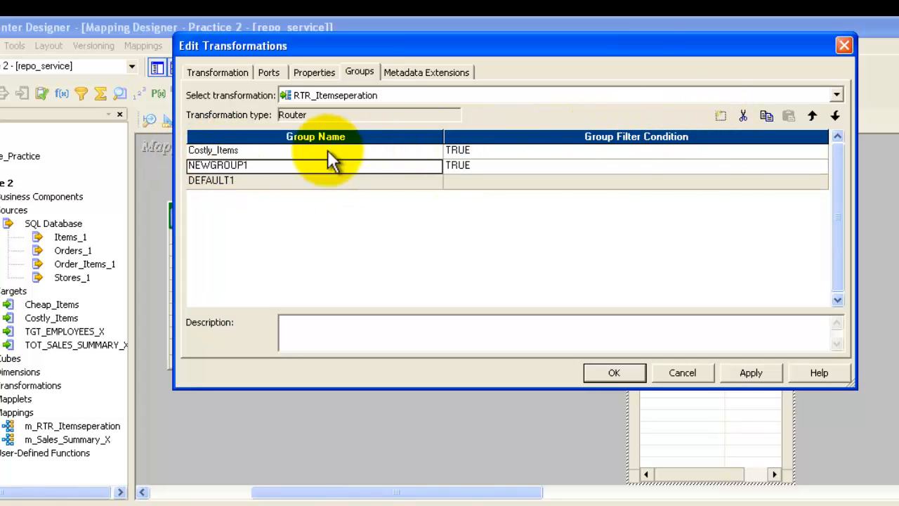
double_click(255, 165)
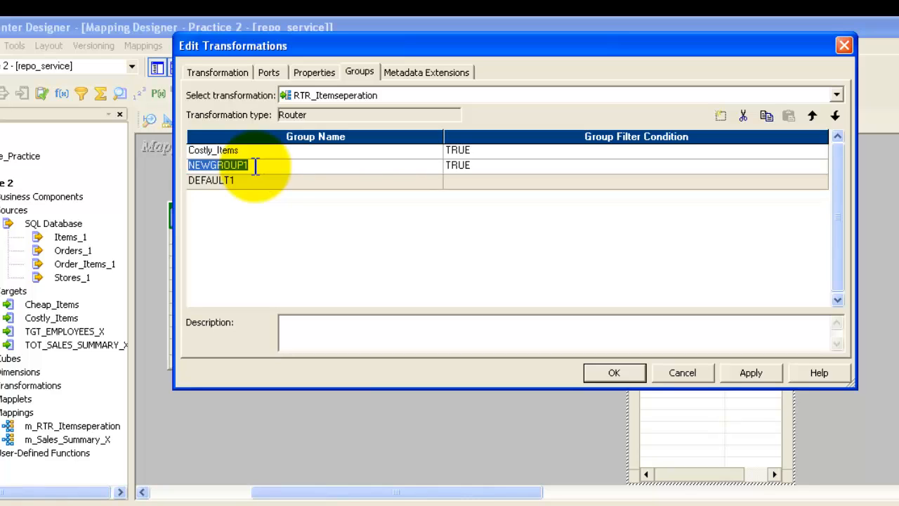
text(Cheap_Items)
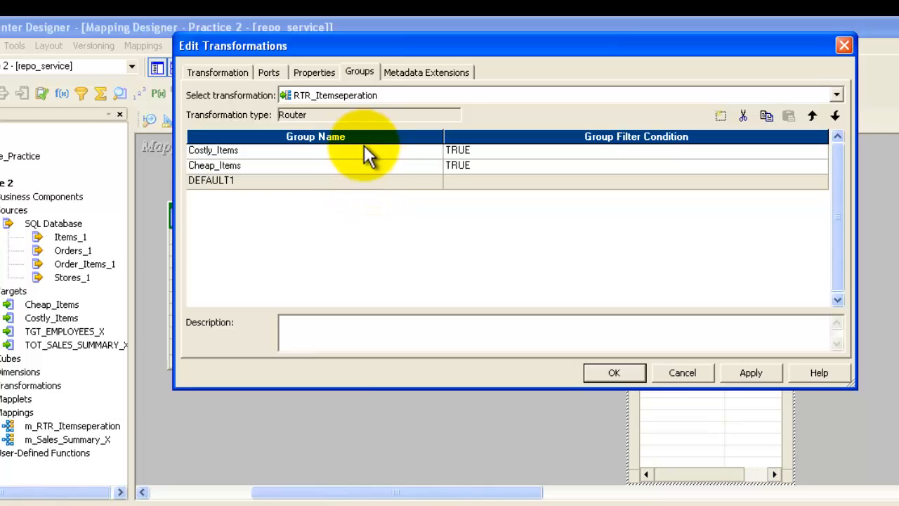
click(365, 150)
Set the Costly_Items group filter condition to Price>50 in the expression editor and validate it
click(667, 151)
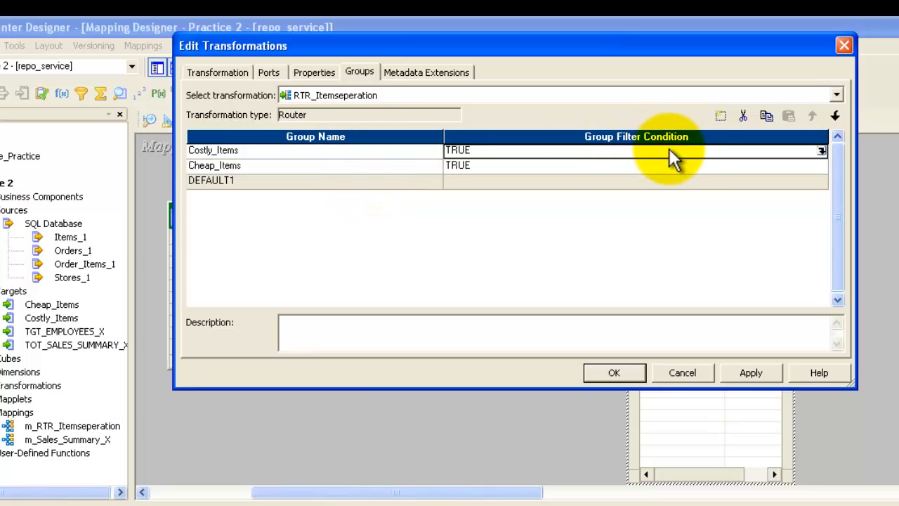
click(820, 151)
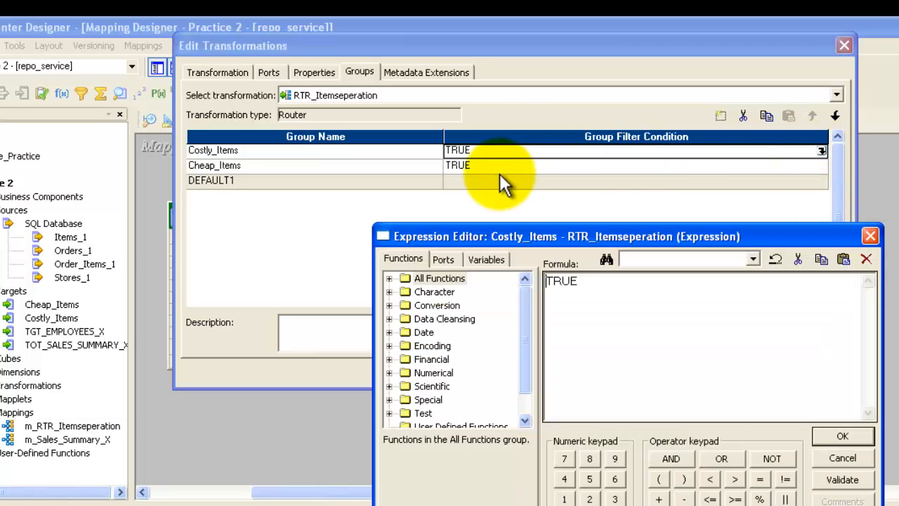
click(453, 257)
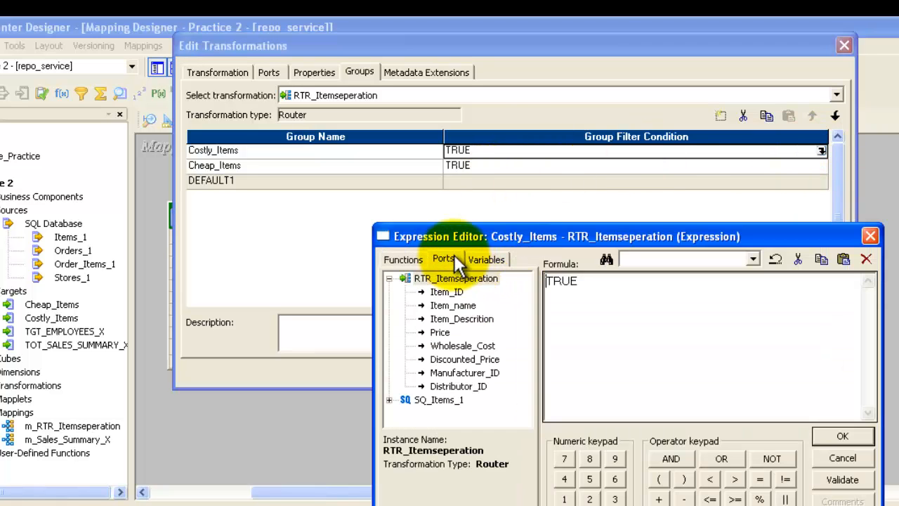
click(440, 332)
drag(597, 281, 528, 280)
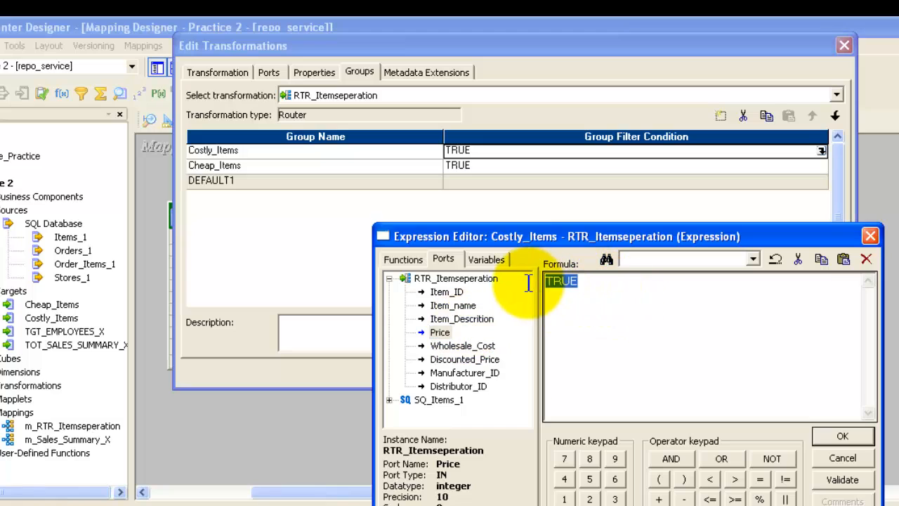
double_click(437, 331)
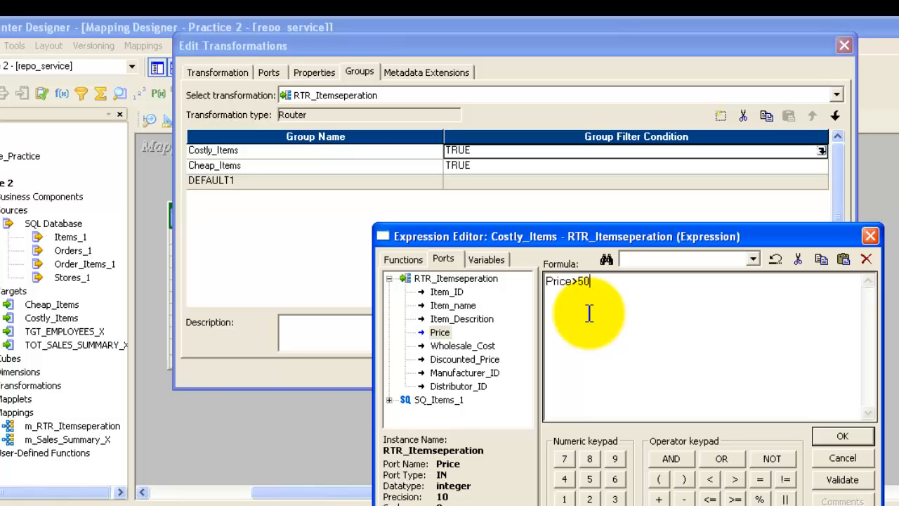
click(842, 480)
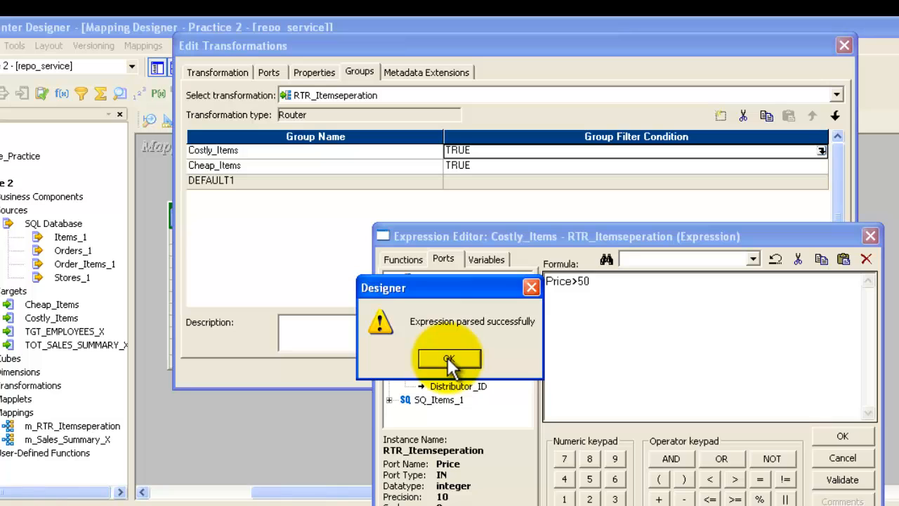
click(448, 359)
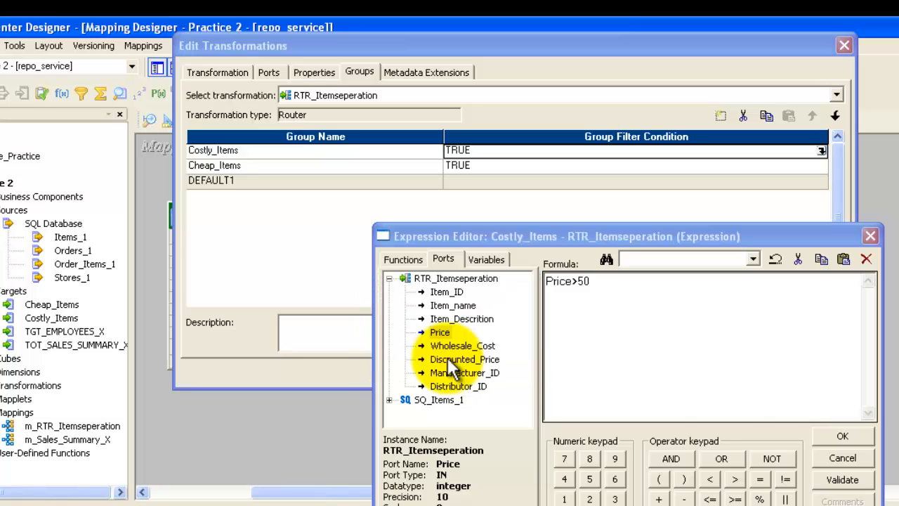
click(841, 436)
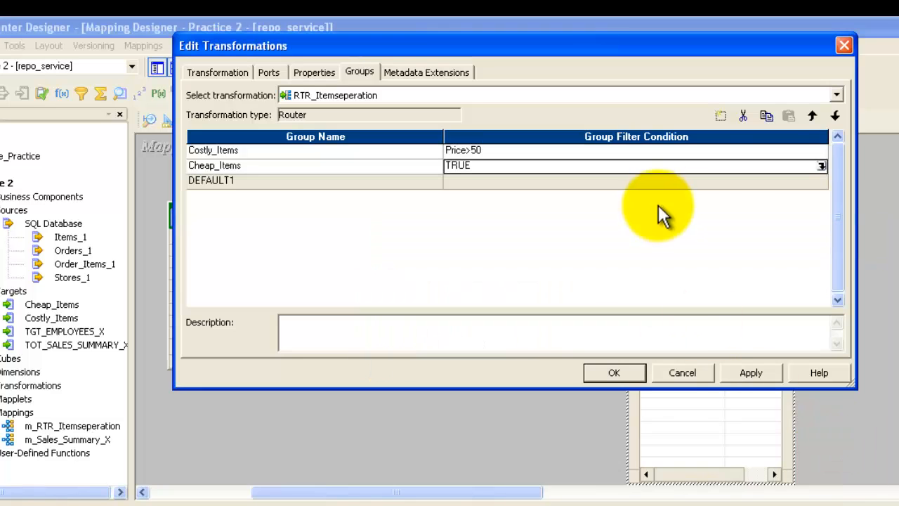
Set the Cheap_Items group filter condition to Price<50 in the expression editor and validate it
click(822, 167)
click(449, 260)
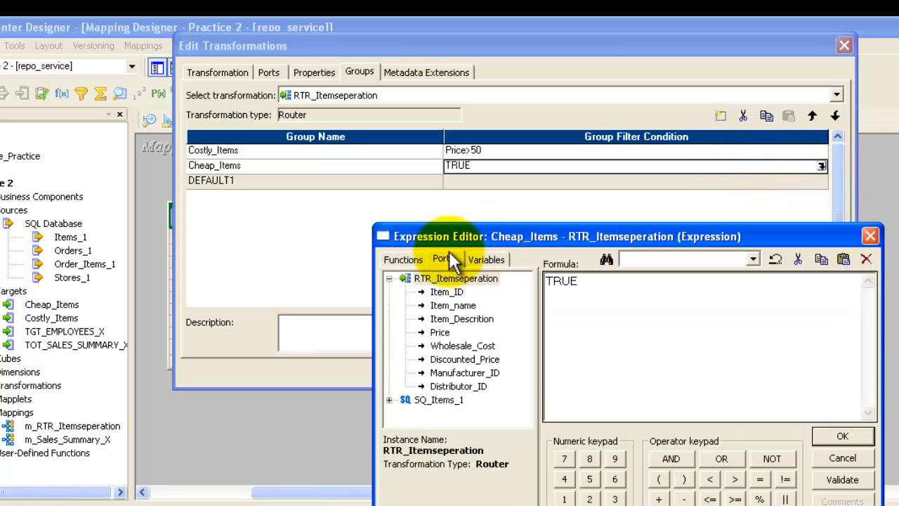
double_click(572, 281)
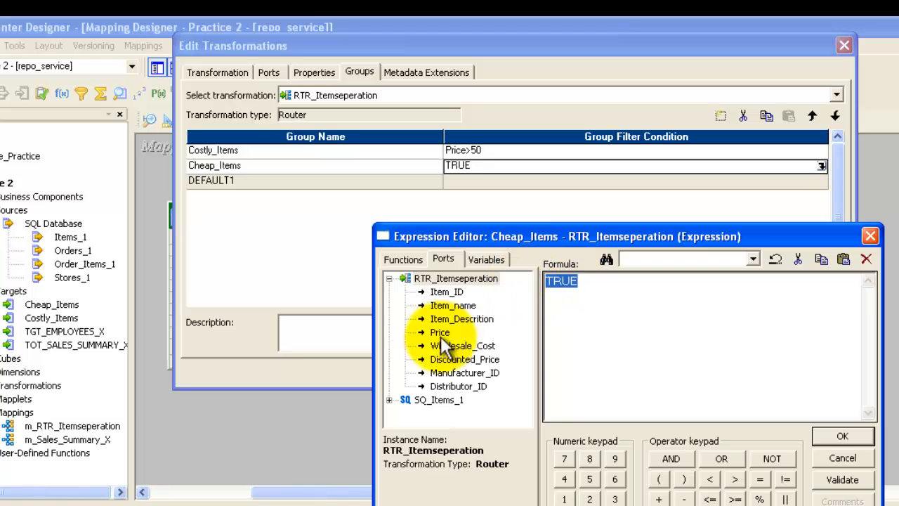
double_click(435, 336)
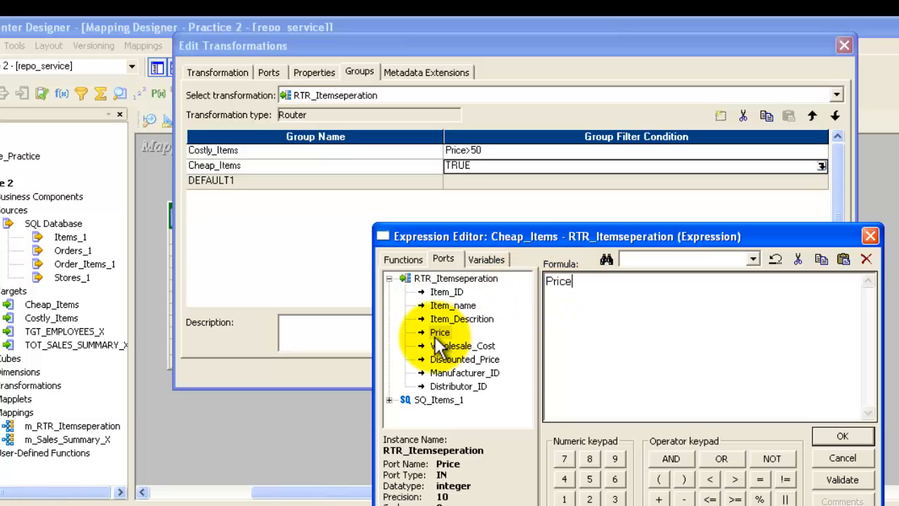
text(<50)
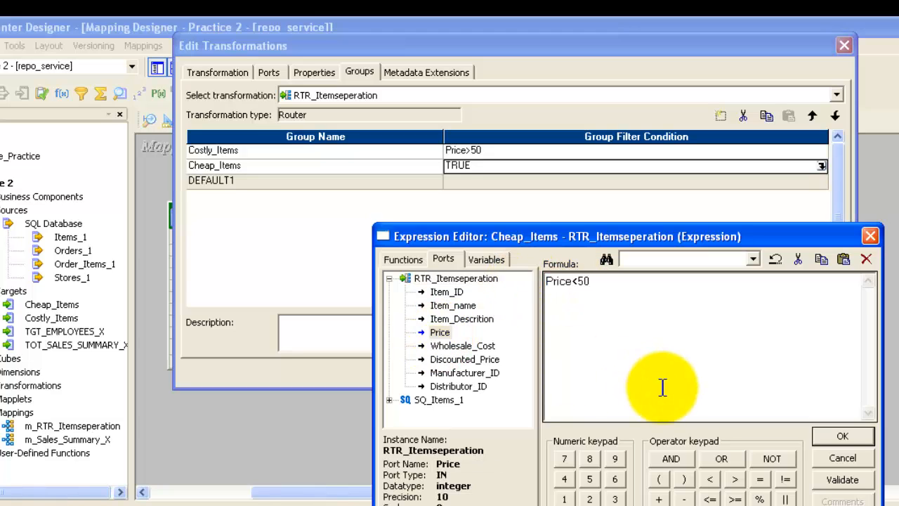
click(865, 480)
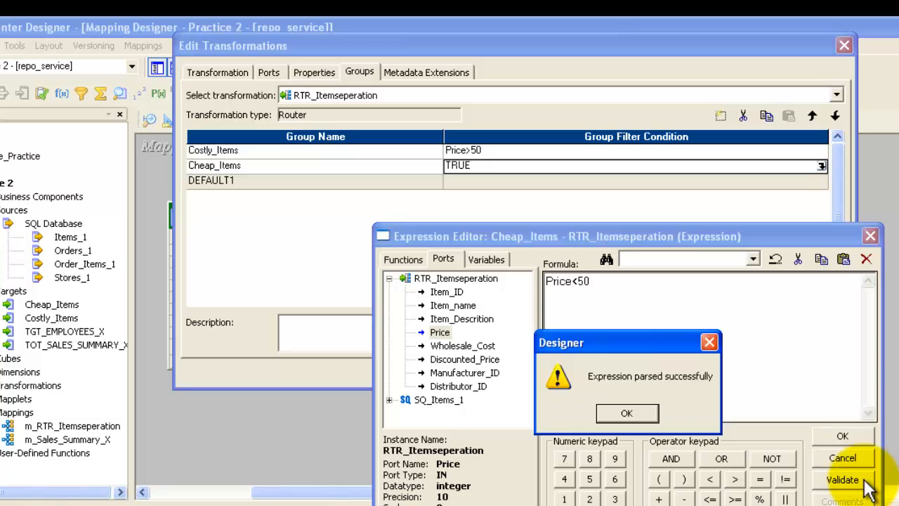
click(627, 415)
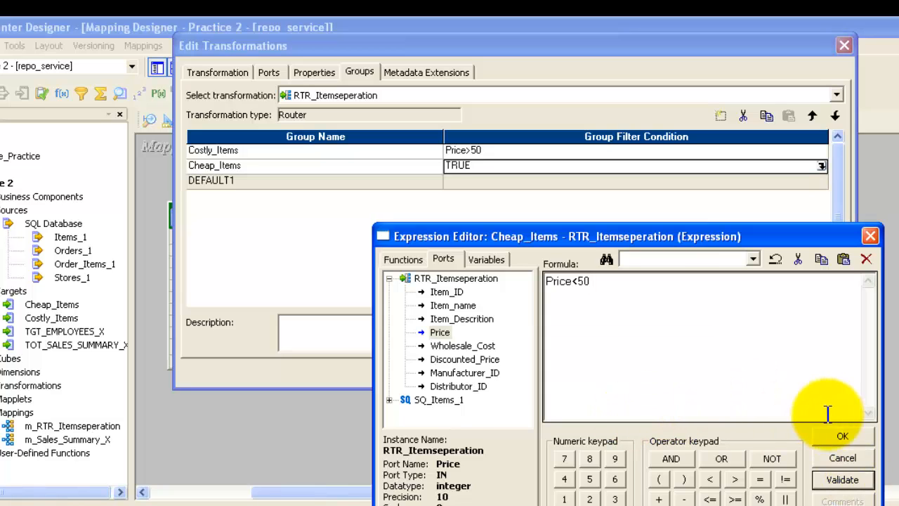
click(843, 436)
Apply the router group changes and close the transformation properties
click(600, 228)
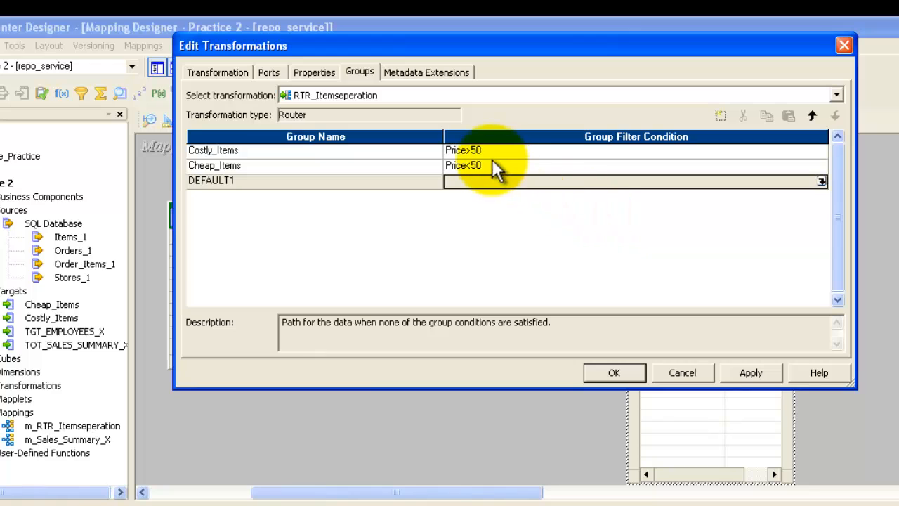
click(481, 150)
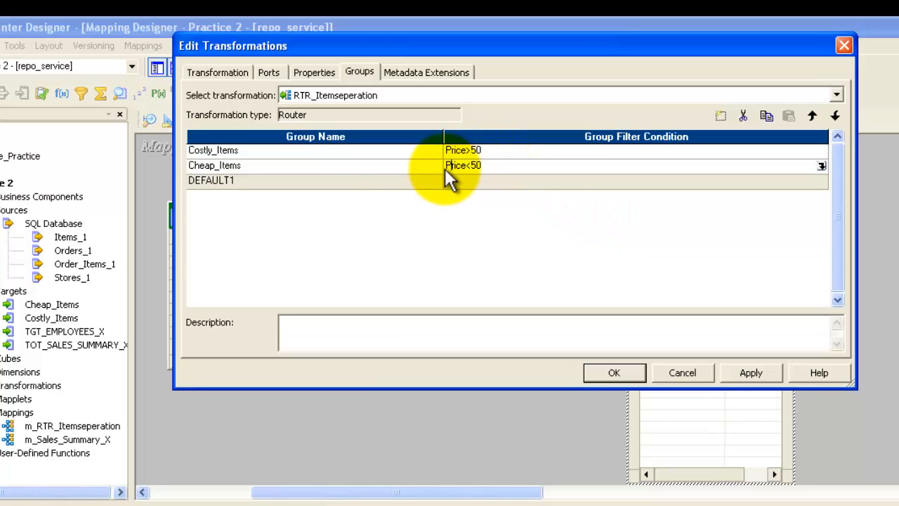
click(384, 166)
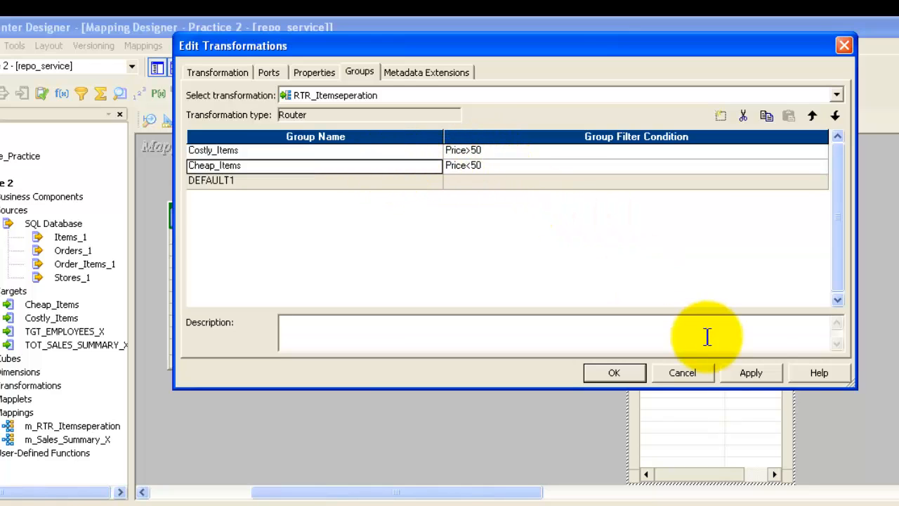
click(759, 378)
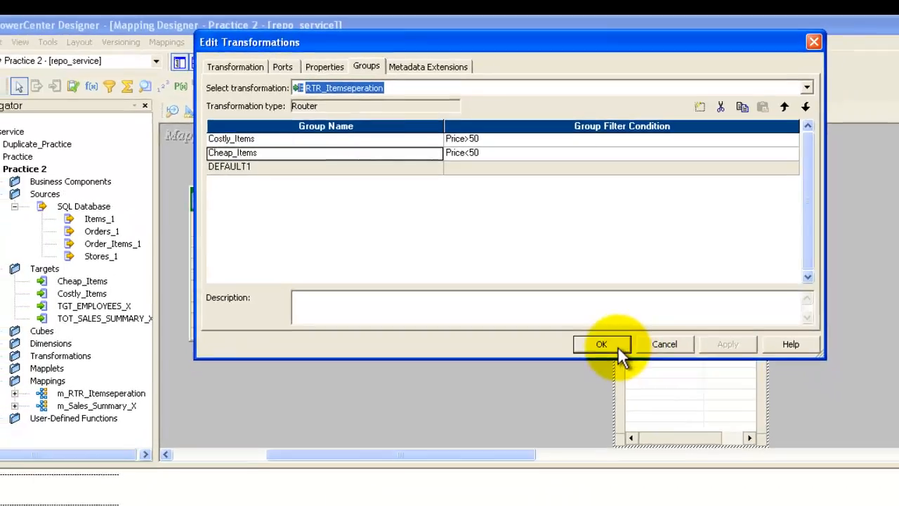
click(617, 345)
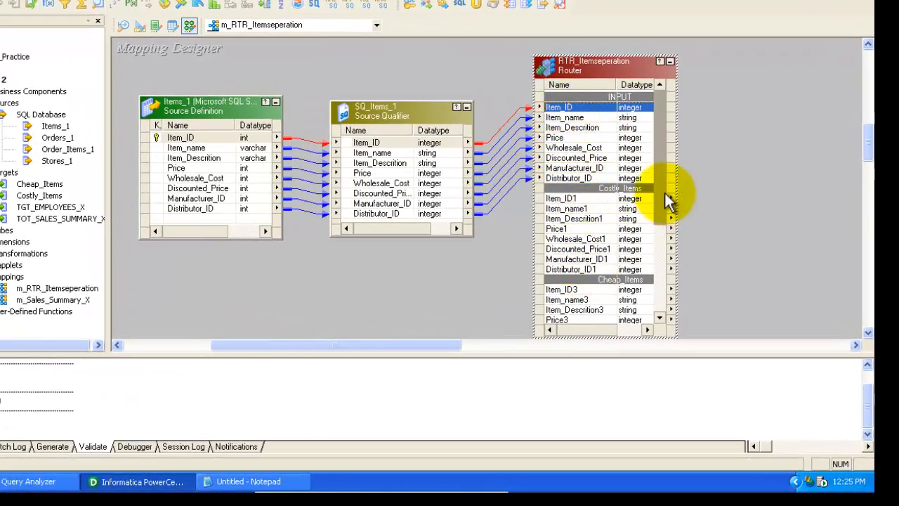
Inspect the router's Costly_Items and Cheap_Items output group ports
scroll(662, 215, down, 1)
drag(662, 214, 662, 225)
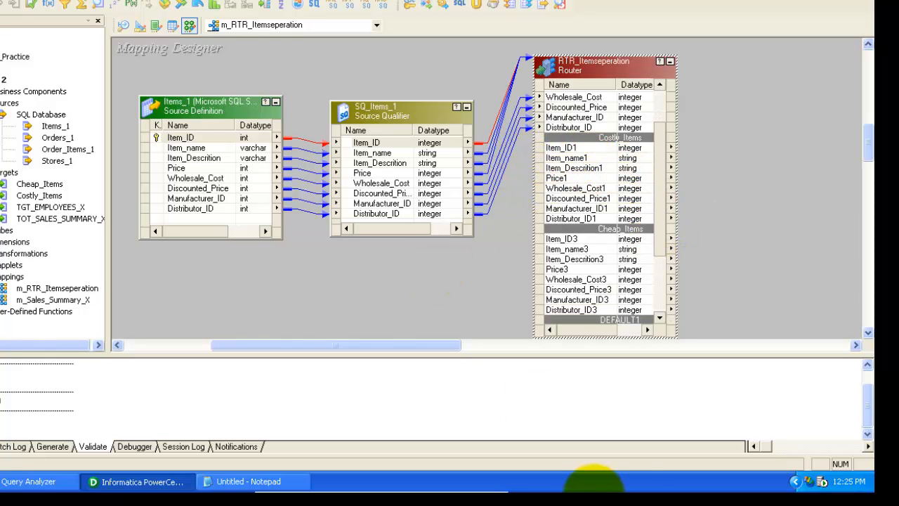
click(589, 149)
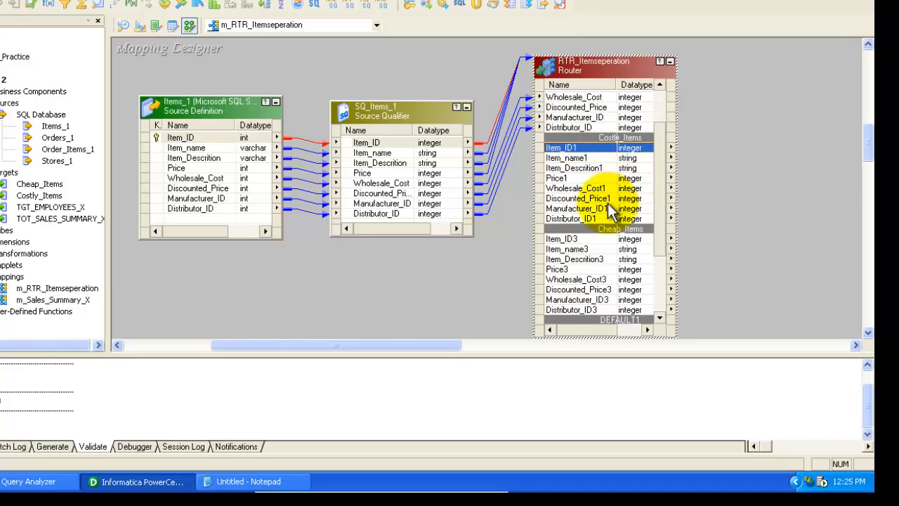
shift+click(590, 218)
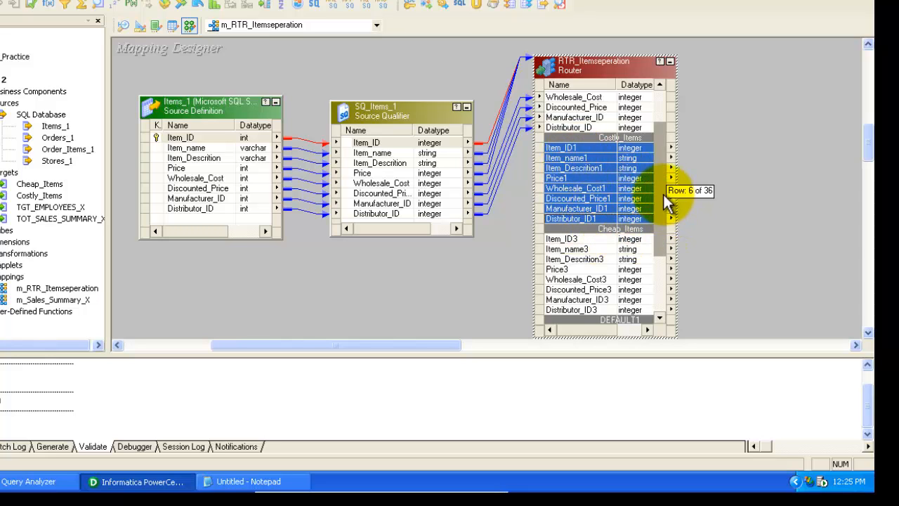
drag(663, 194, 662, 229)
click(573, 180)
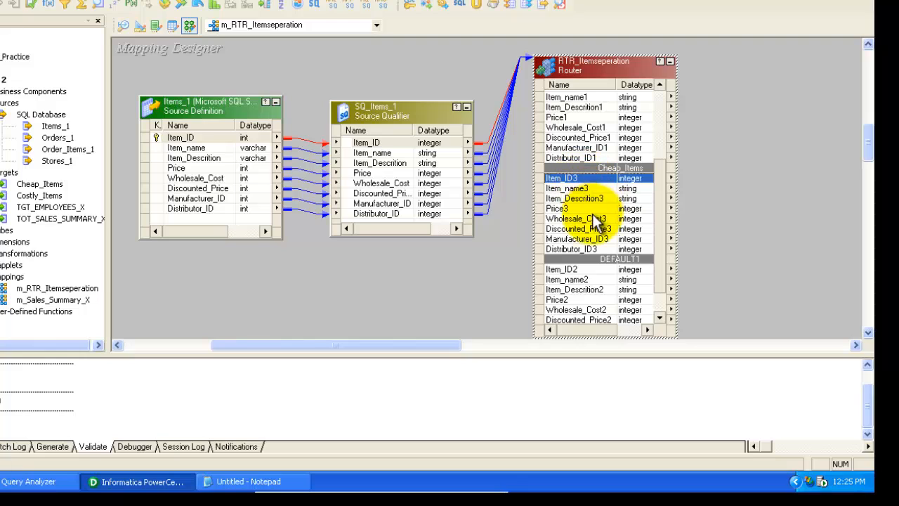
shift+click(579, 246)
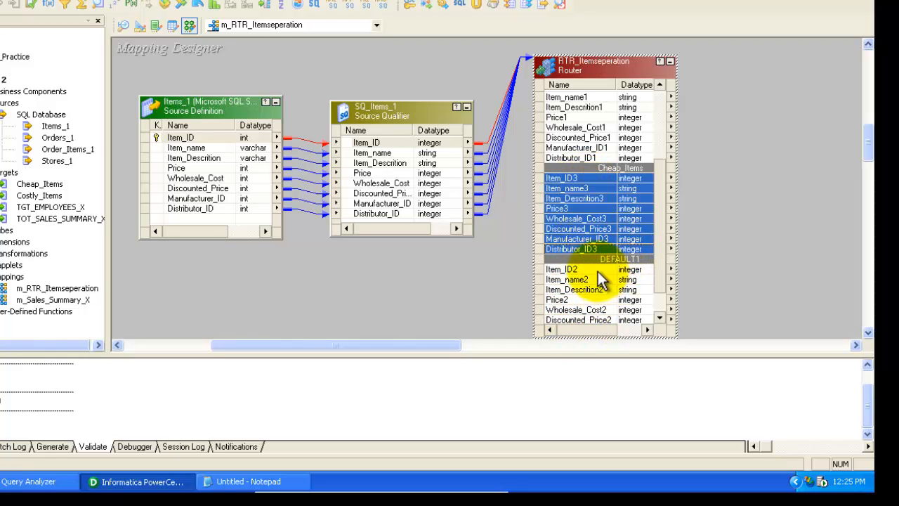
drag(665, 273, 661, 195)
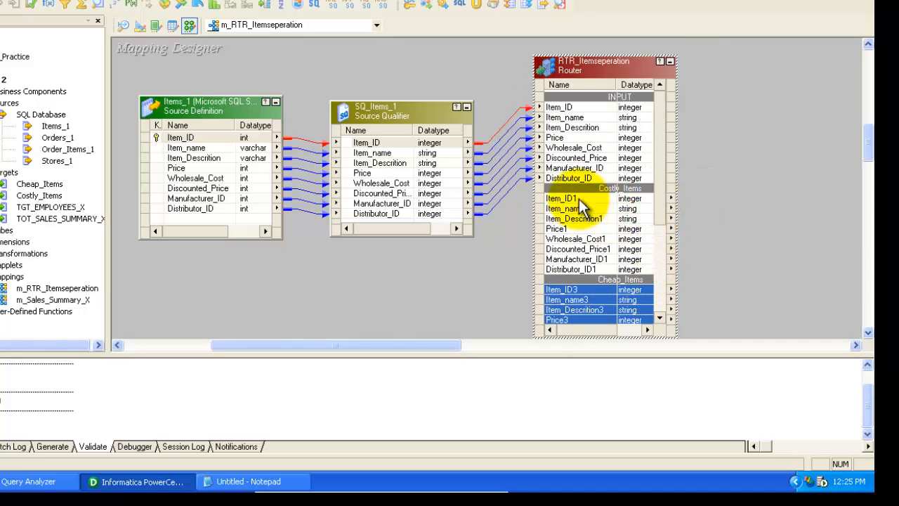
click(579, 198)
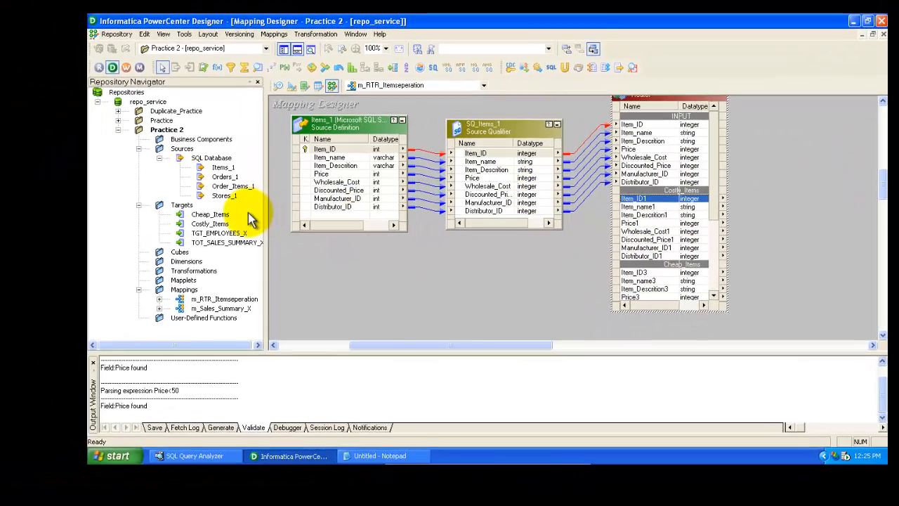
Add the Cheap_Items and Costly_Items target definitions to the mapping canvas
click(761, 161)
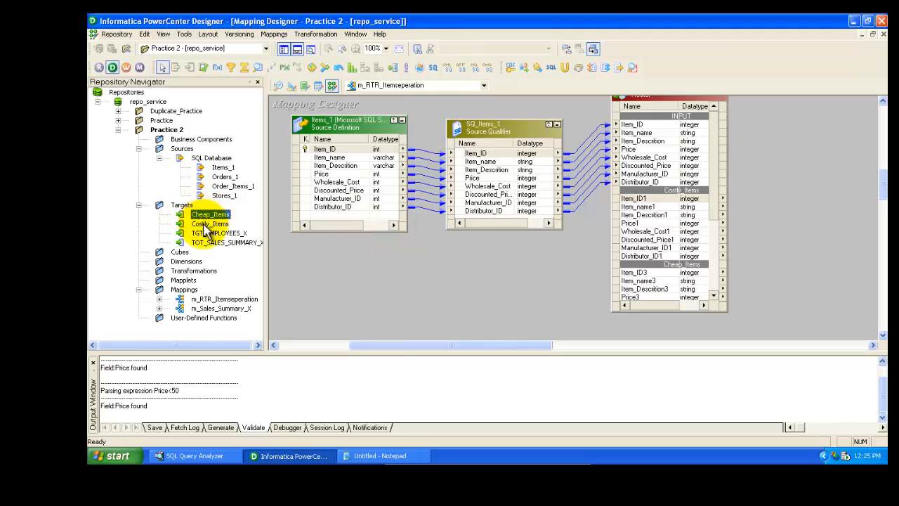
click(208, 224)
click(207, 216)
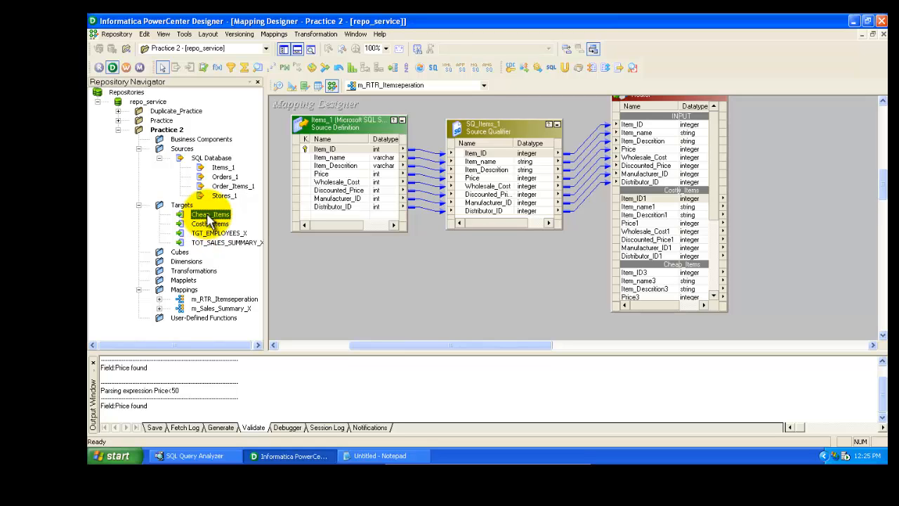
drag(208, 218, 830, 137)
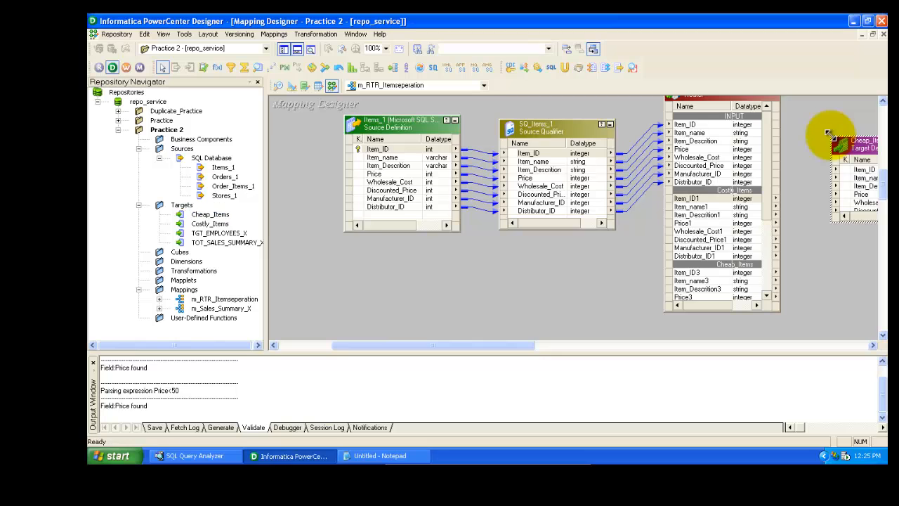
drag(215, 223, 858, 227)
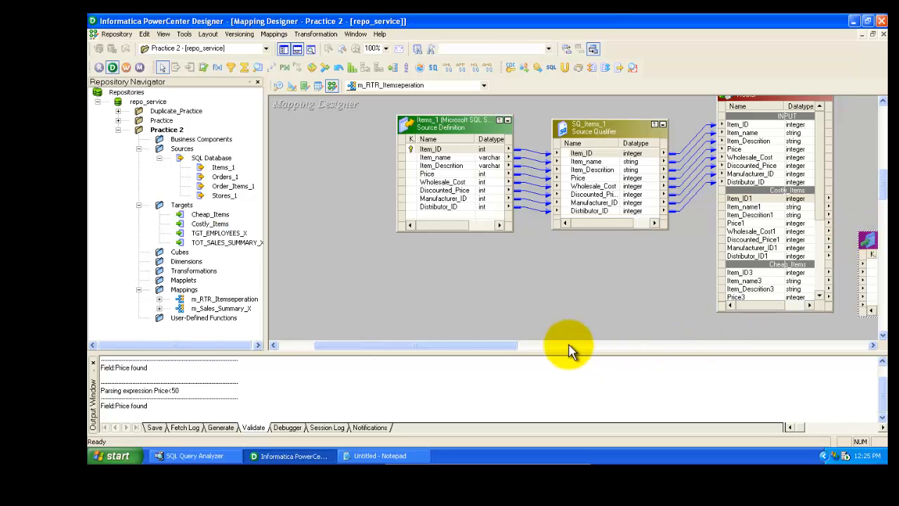
Arrange and resize the Costly_Items and Cheap_Items targets stacked beside the router
drag(489, 351, 588, 353)
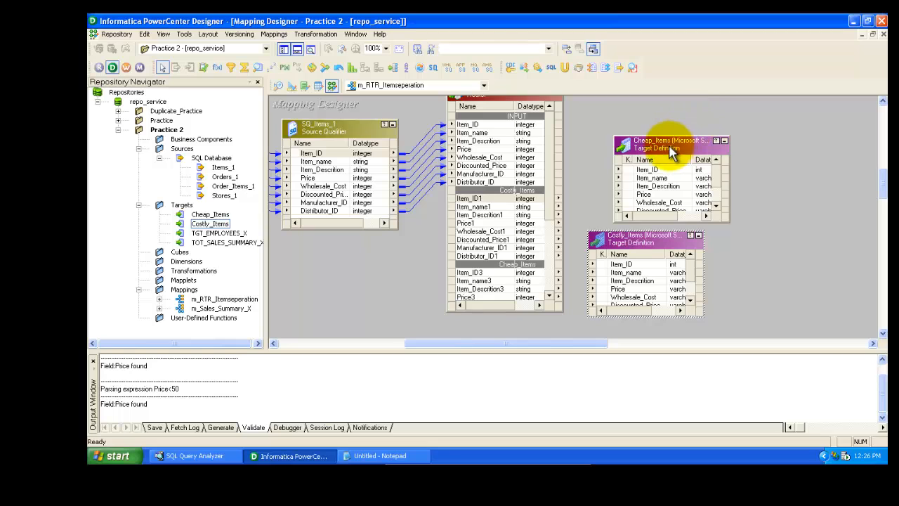
drag(674, 144, 786, 257)
drag(622, 237, 625, 199)
drag(773, 255, 626, 285)
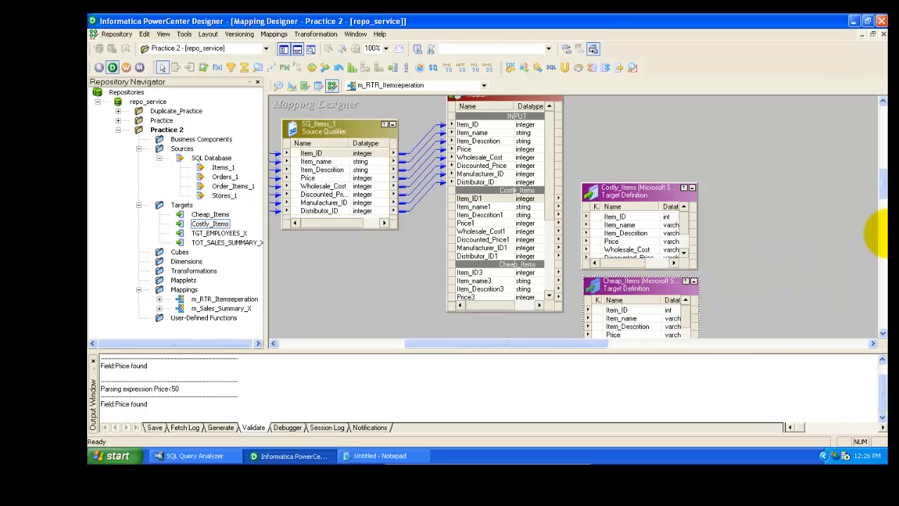
drag(882, 179, 882, 187)
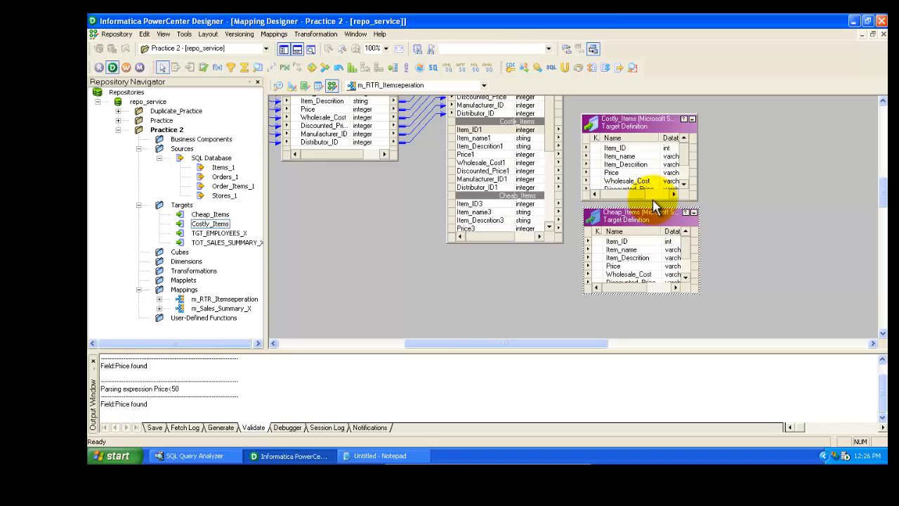
drag(653, 201, 635, 250)
click(638, 226)
drag(649, 216, 651, 227)
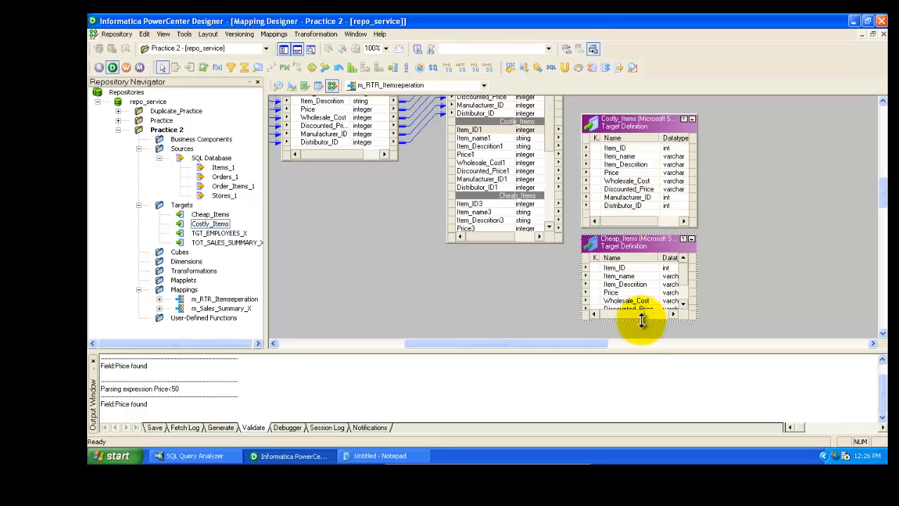
drag(642, 317, 644, 341)
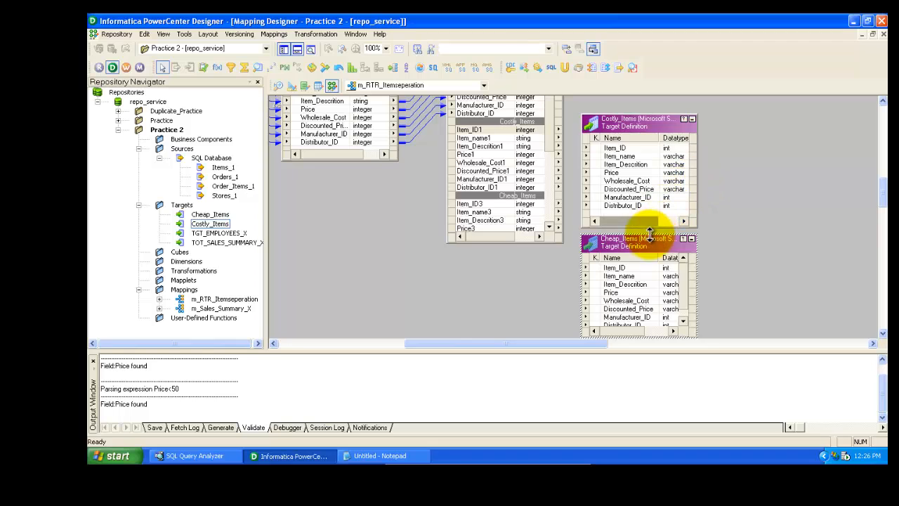
drag(652, 244, 657, 241)
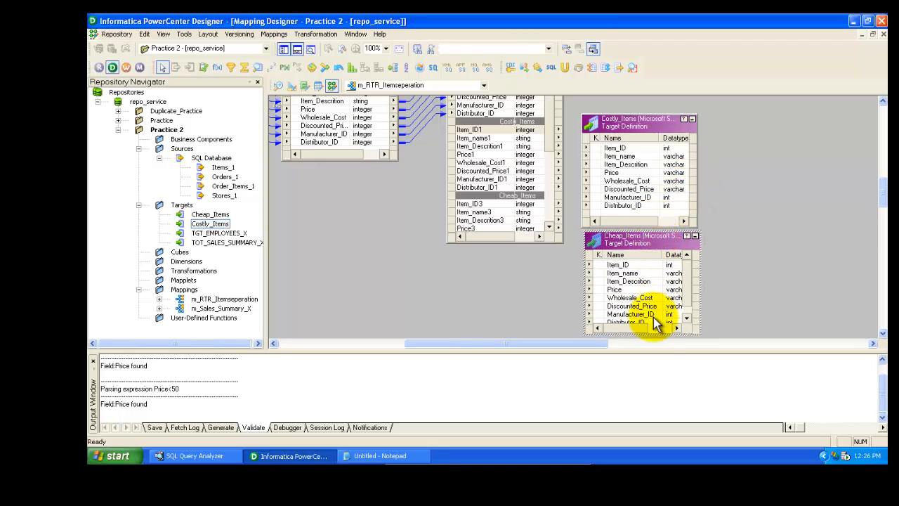
drag(658, 334, 658, 338)
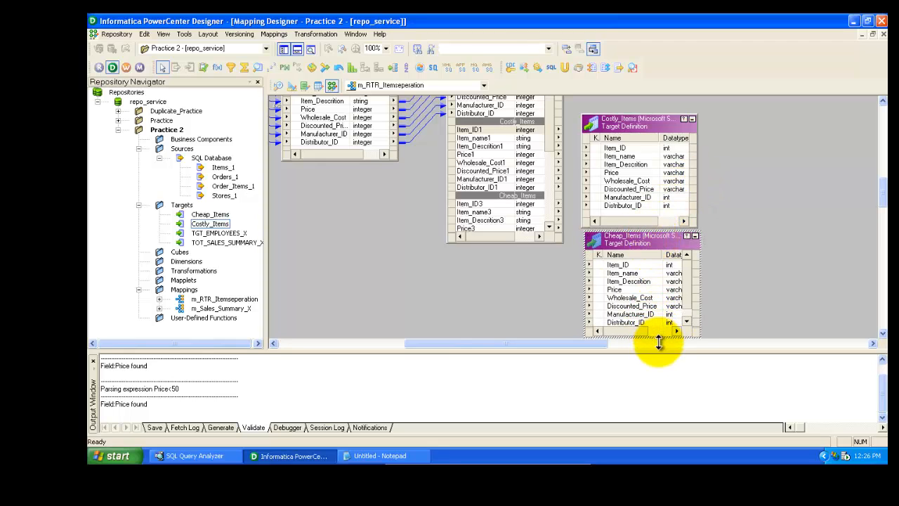
click(483, 130)
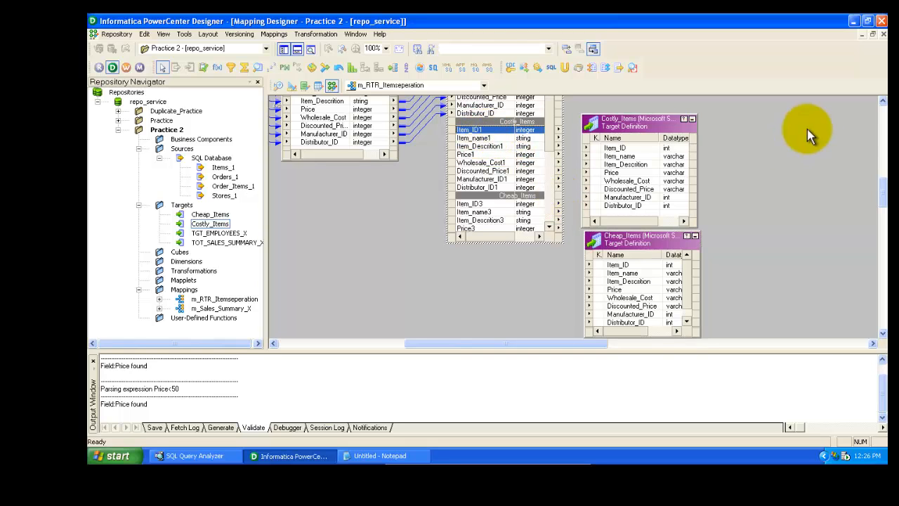
Link all Costly_Items group ports of the router to the Costly_Items target and realign the Cheap_Items target below it
click(883, 102)
click(882, 102)
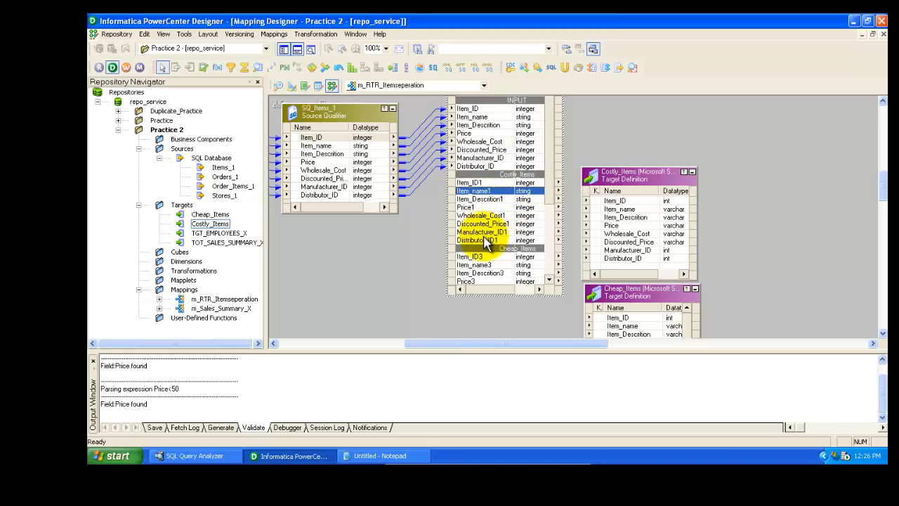
click(477, 183)
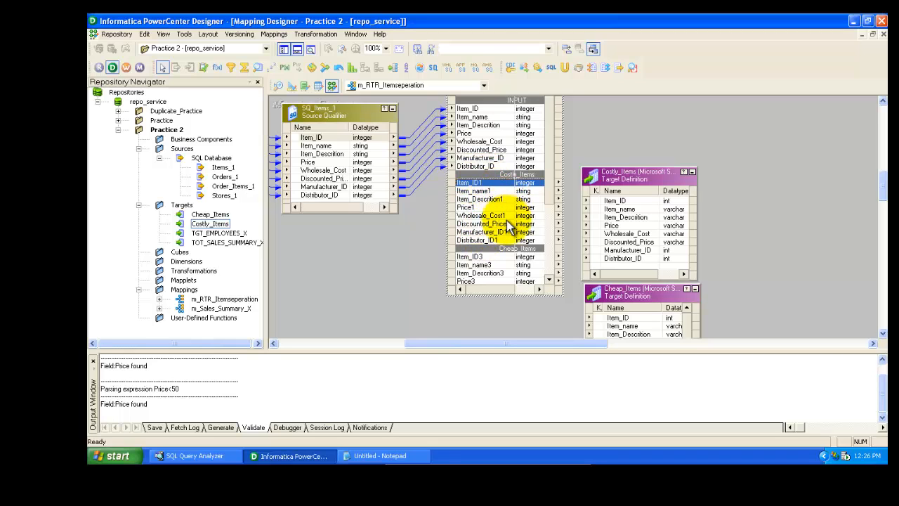
shift+click(481, 241)
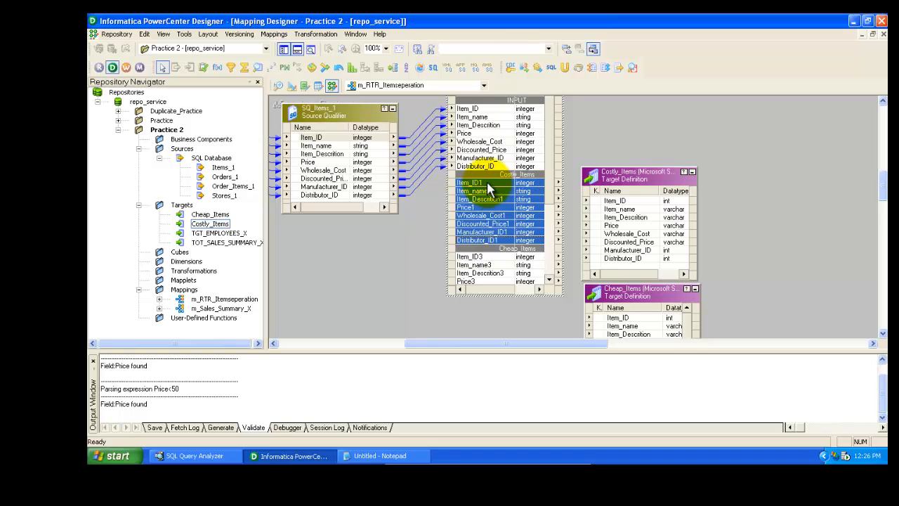
drag(490, 190, 672, 177)
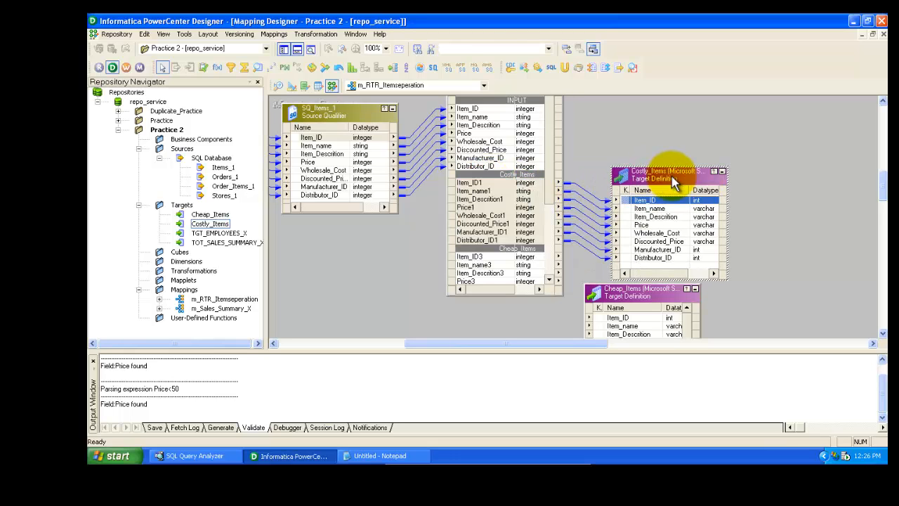
drag(633, 294, 660, 295)
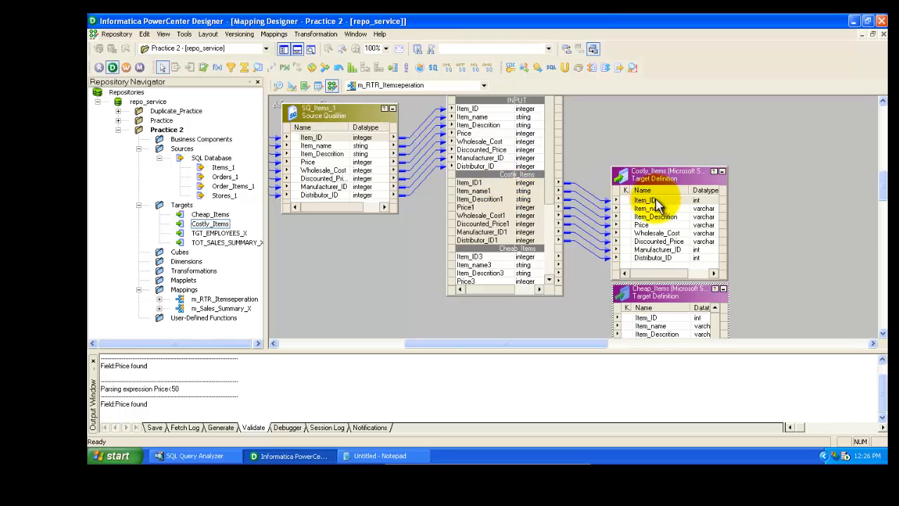
scroll(883, 190, down, 3)
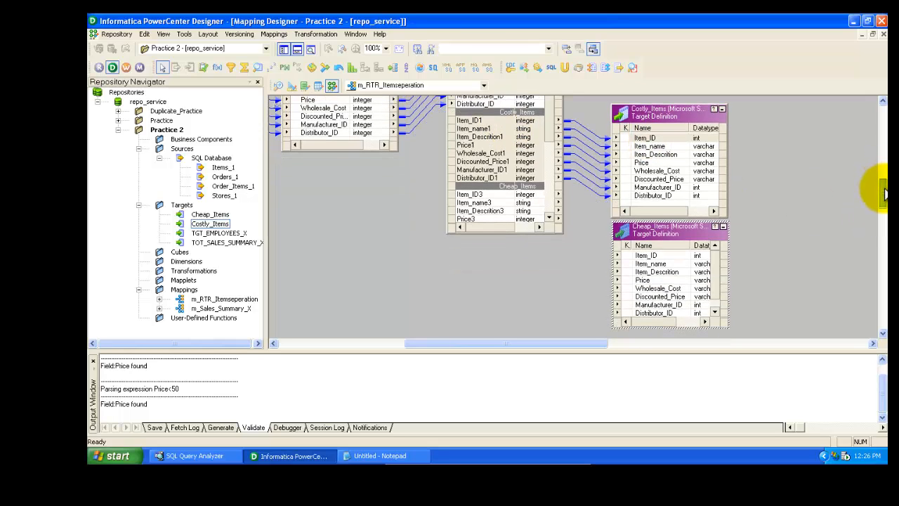
Select all Cheap_Items group ports of the router and link them to the Cheap_Items target
click(549, 218)
click(550, 218)
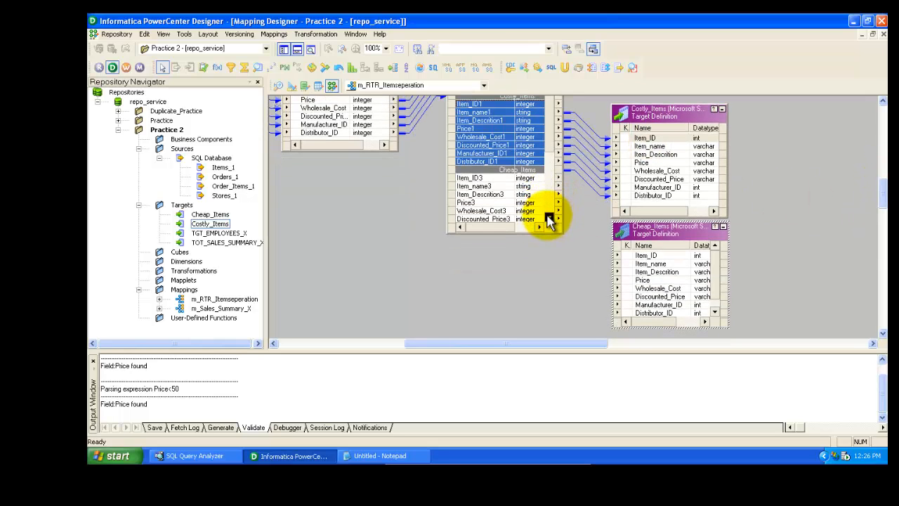
click(491, 179)
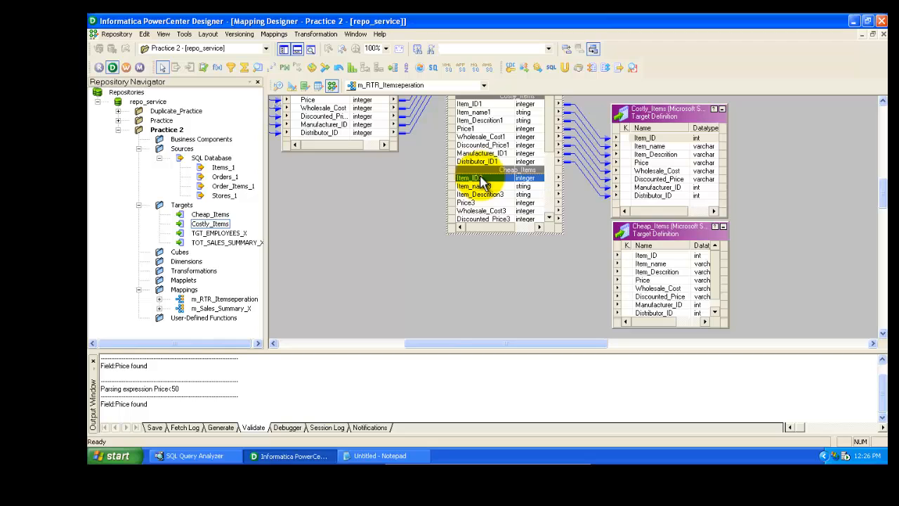
click(548, 217)
click(549, 217)
click(548, 217)
click(549, 217)
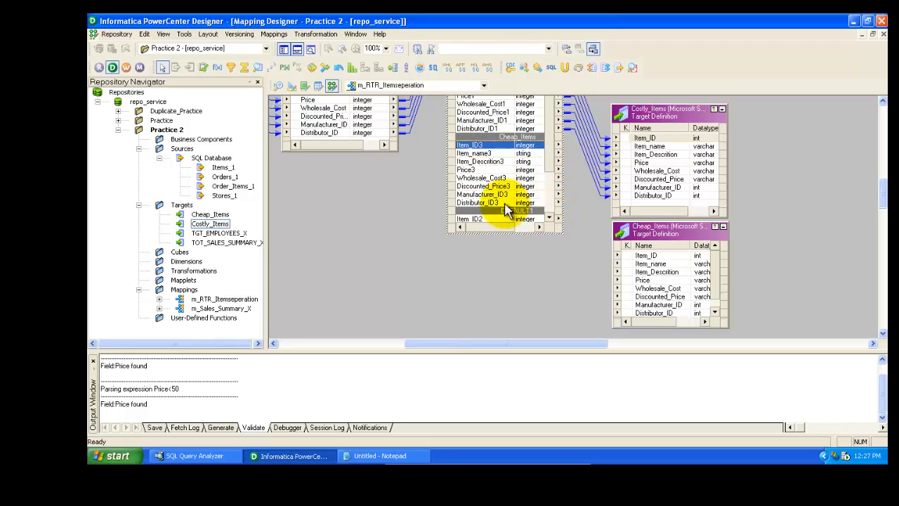
shift+click(495, 202)
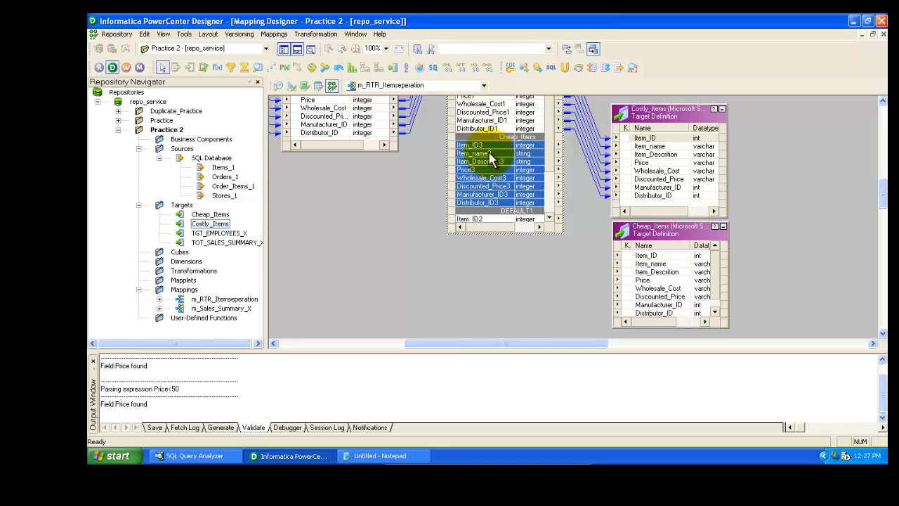
drag(495, 161, 654, 259)
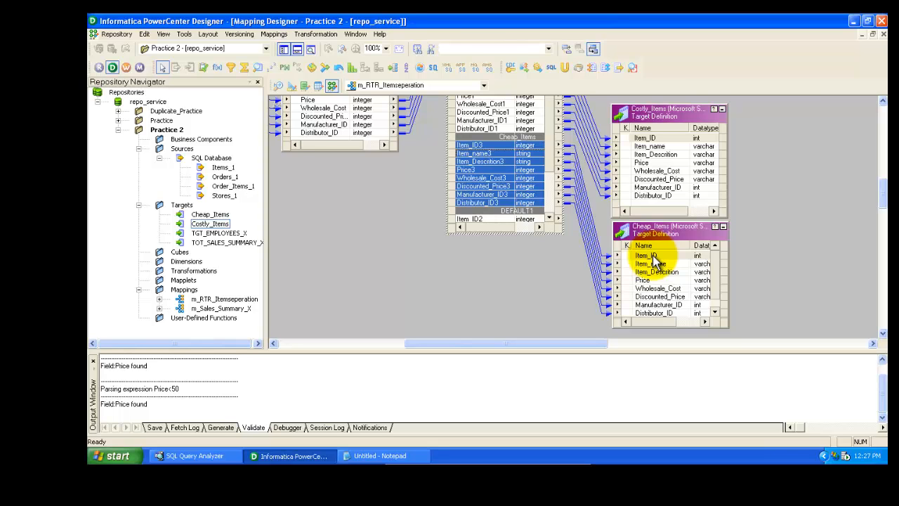
Nudge the router transformation slightly upward and save the mapping to the repository
drag(885, 186, 878, 175)
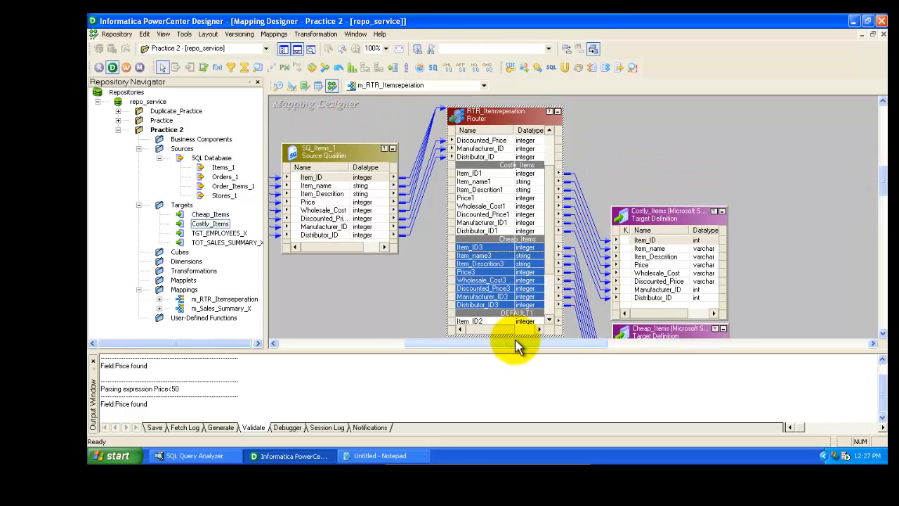
drag(518, 344, 464, 345)
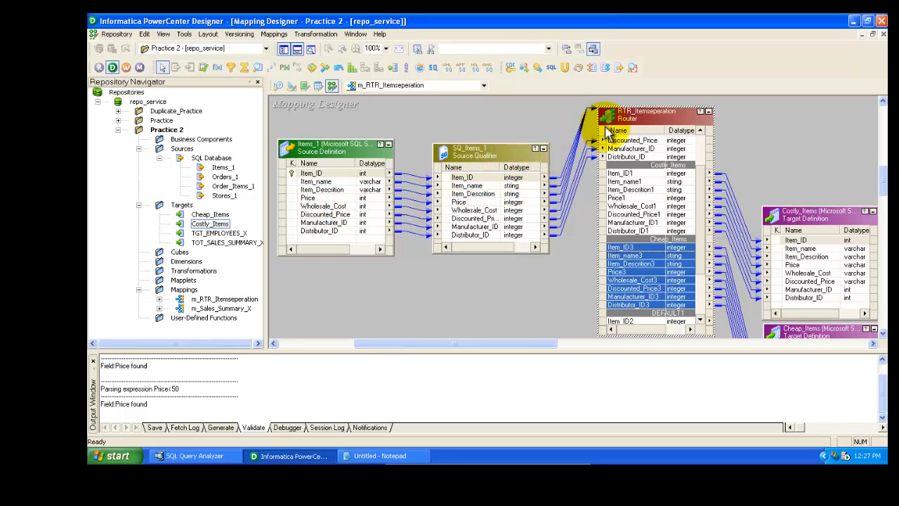
scroll(700, 144, up, 2)
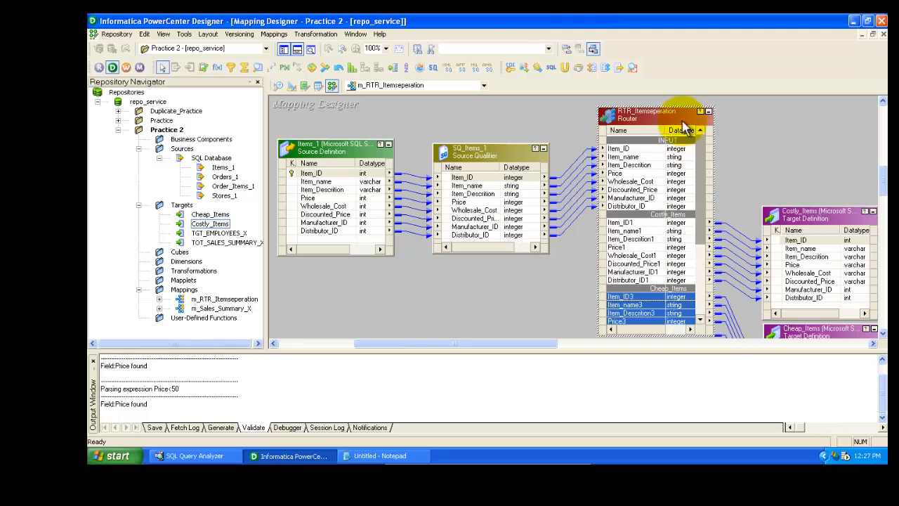
drag(662, 106, 660, 99)
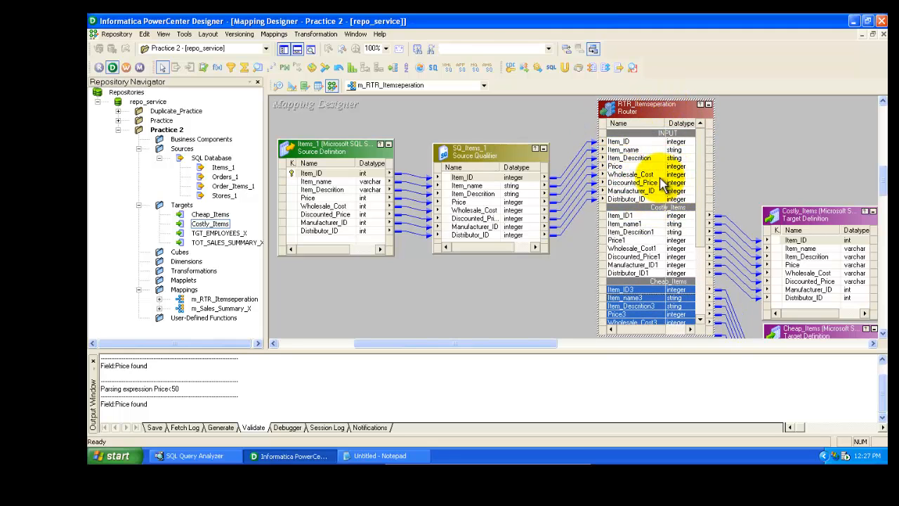
click(626, 215)
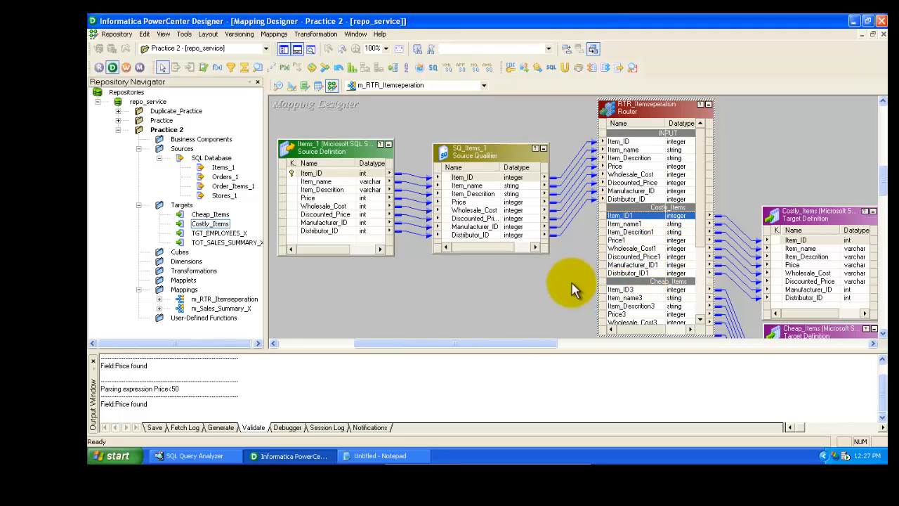
drag(509, 349, 532, 349)
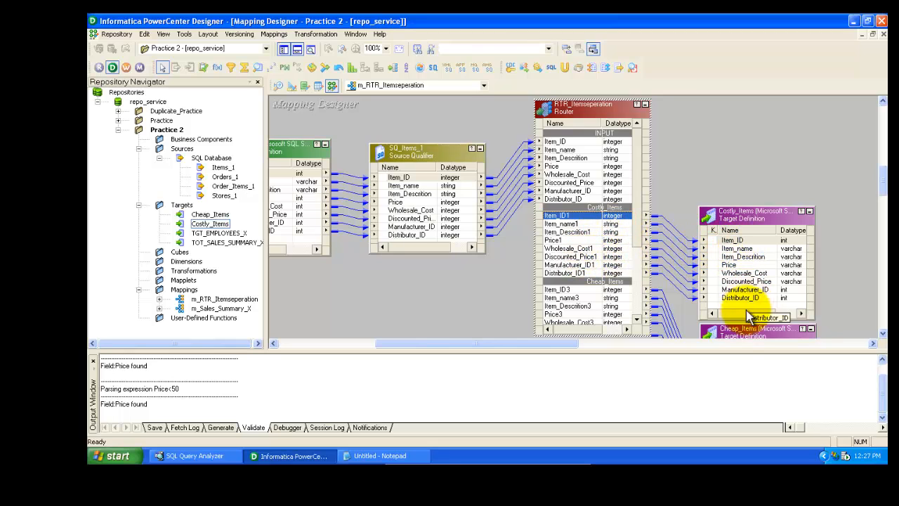
mouse_move(879, 185)
mouse_down()
mouse_move(886, 201)
mouse_move(882, 181)
mouse_up()
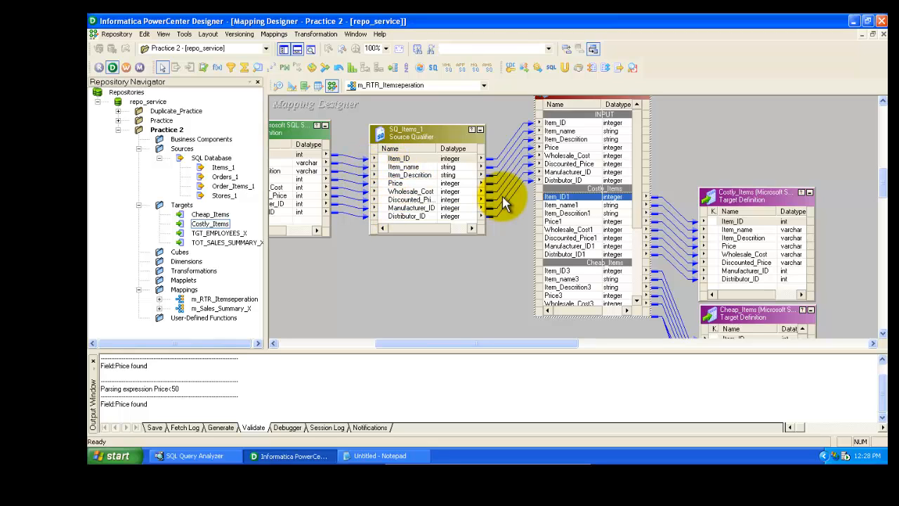
click(114, 34)
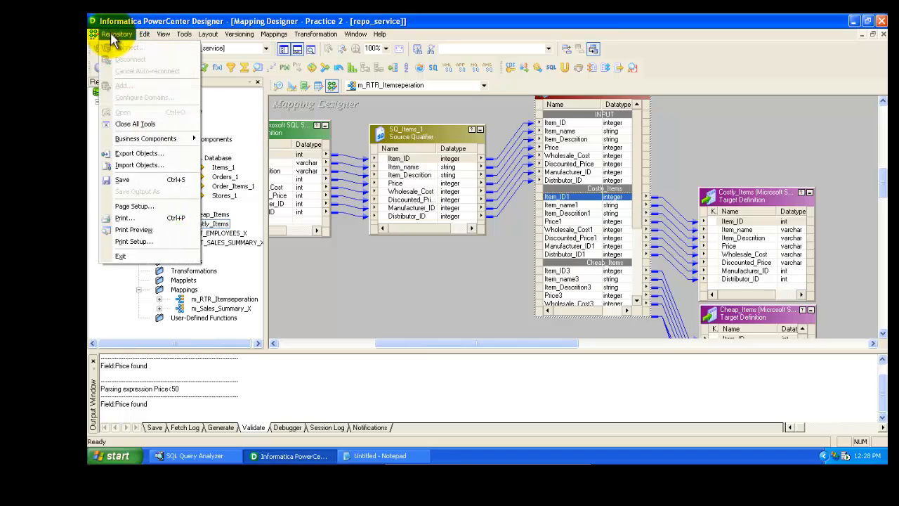
click(136, 186)
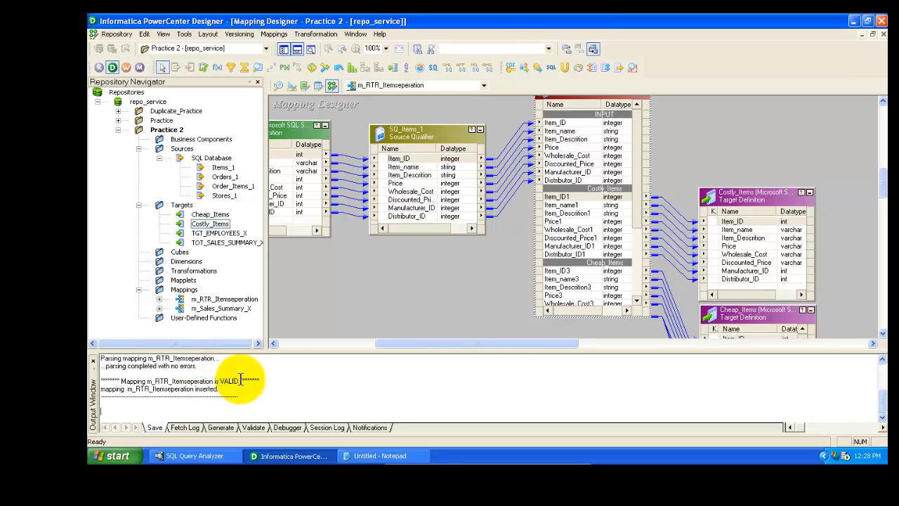
Arrange all objects in the mapping automatically and save the mapping again
scroll(884, 180, down, 1)
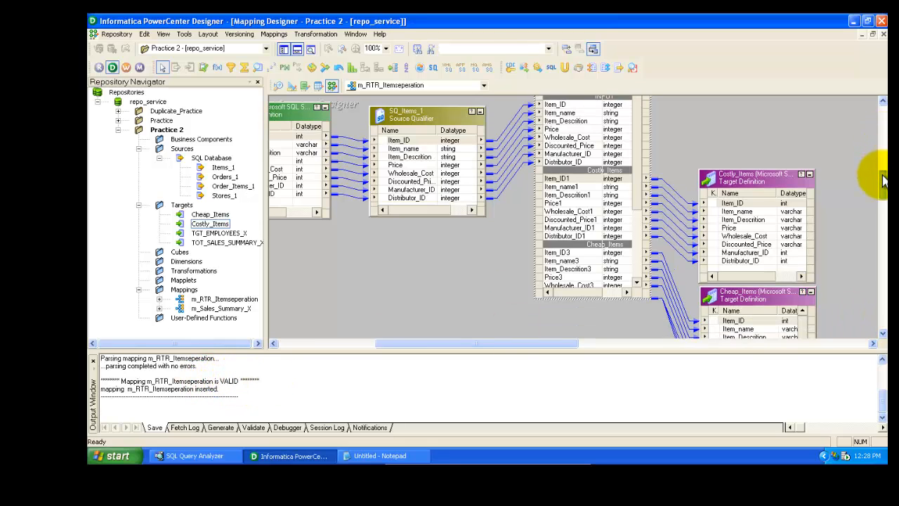
scroll(883, 181, up, 3)
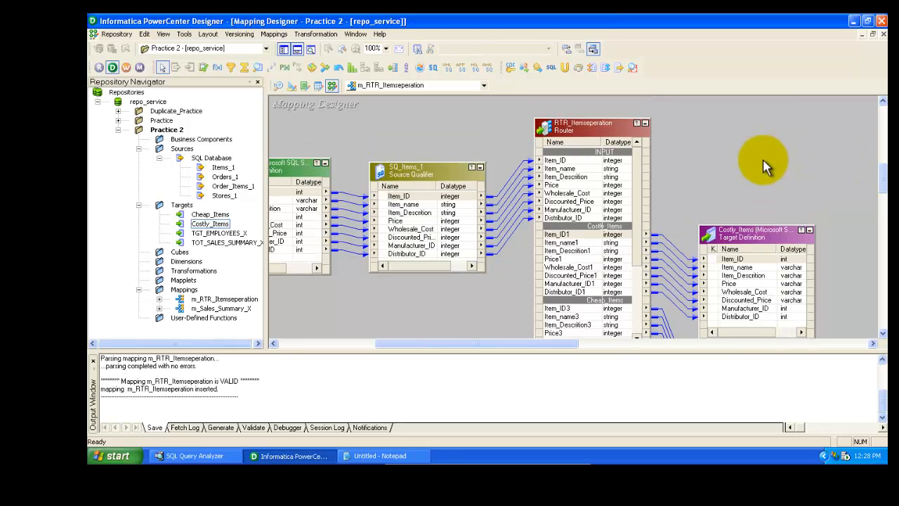
right_click(766, 167)
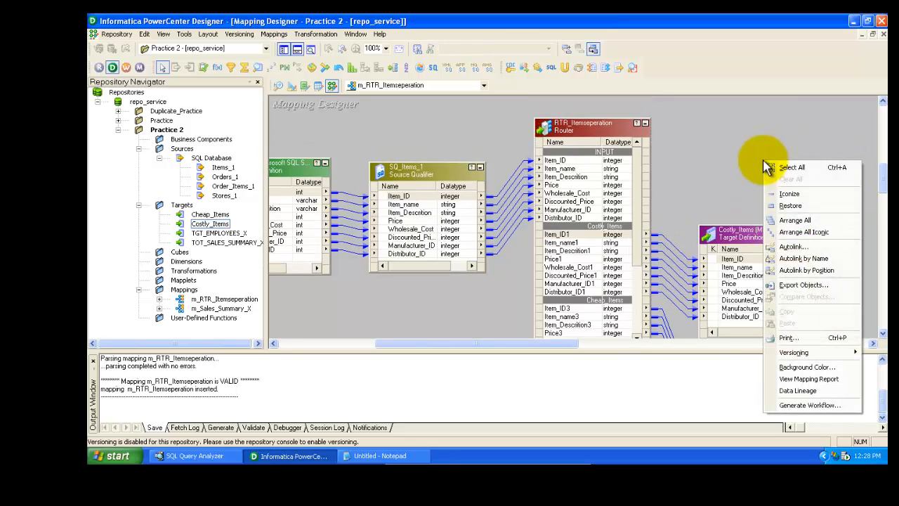
click(796, 221)
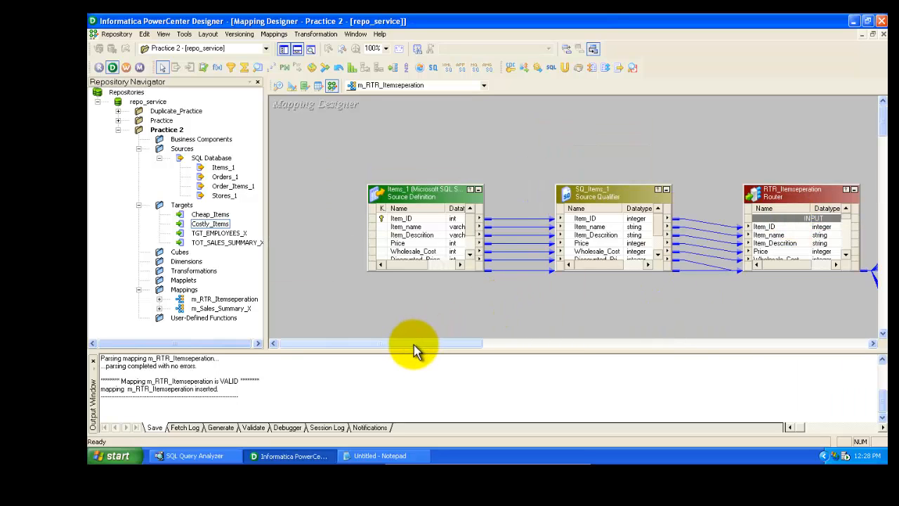
drag(413, 347, 497, 345)
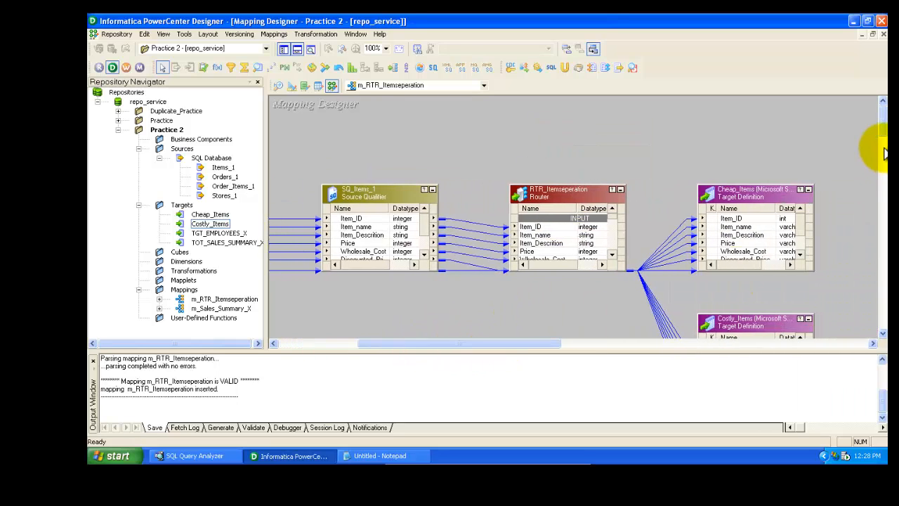
mouse_move(883, 131)
mouse_down()
mouse_move(885, 155)
mouse_move(884, 137)
mouse_up()
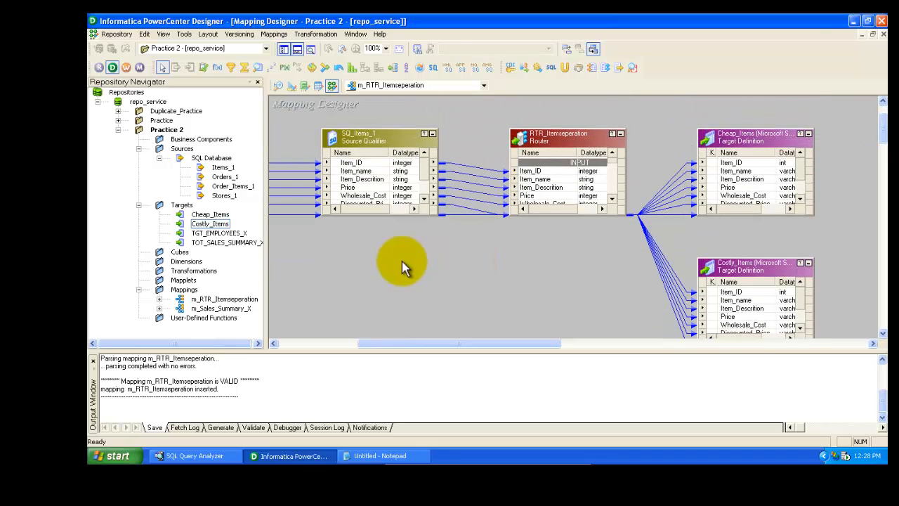
click(116, 33)
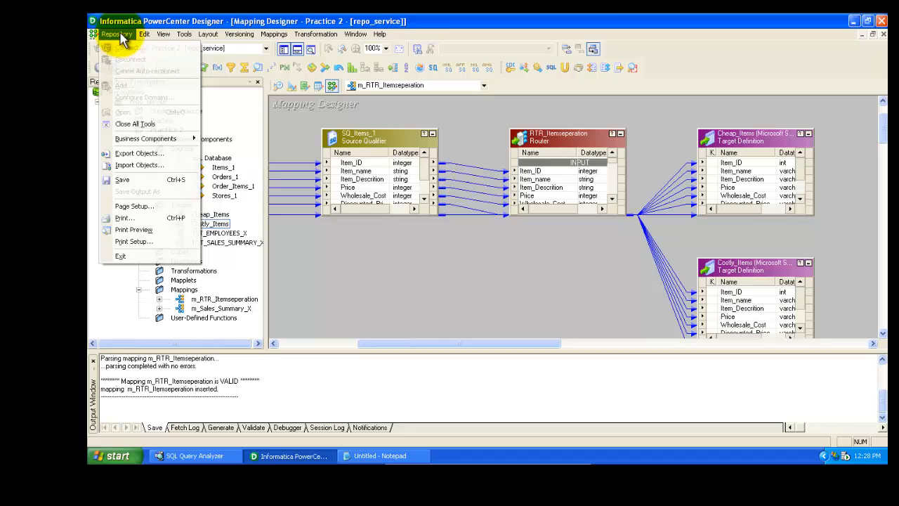
click(130, 180)
click(488, 254)
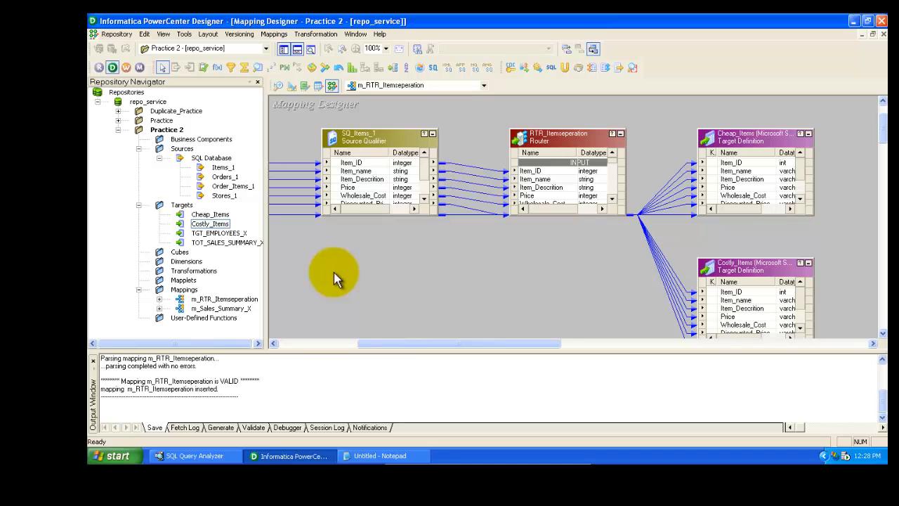
Launch Workflow Manager, dismiss the welcome tip, and switch to the Workflow Designer
click(126, 68)
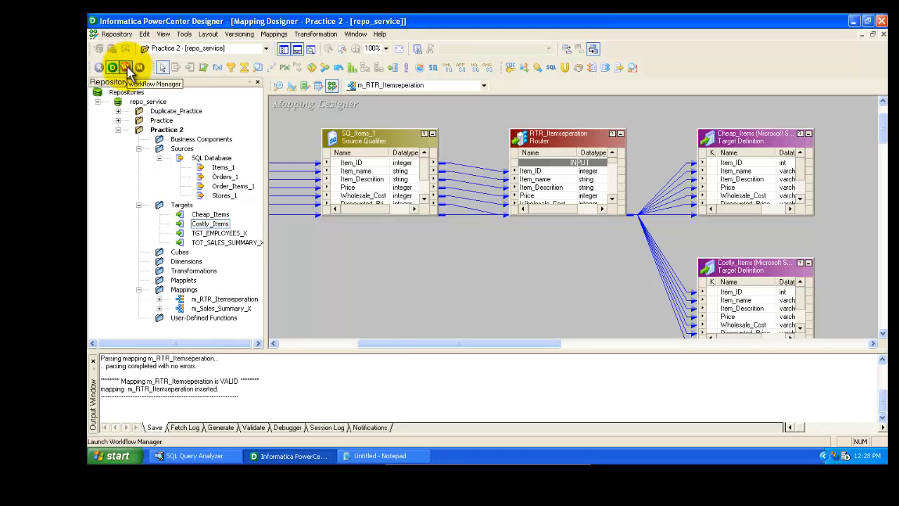
click(128, 68)
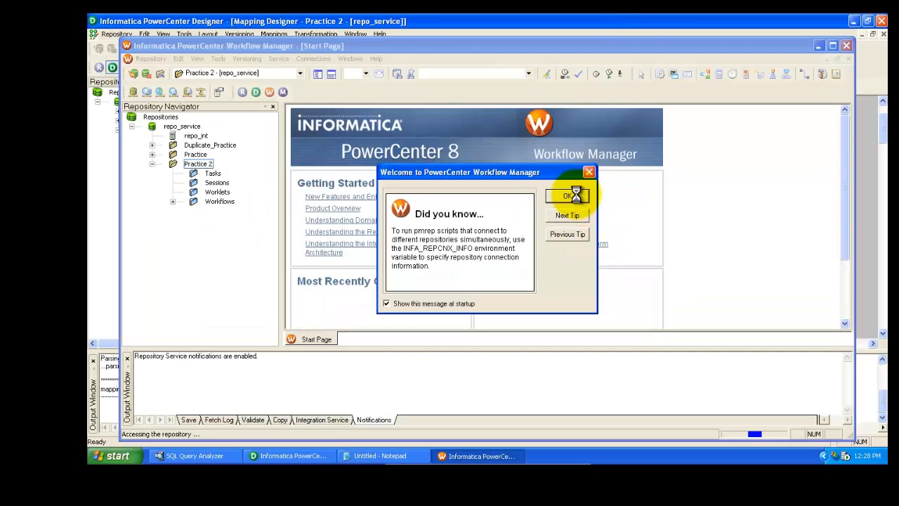
click(568, 197)
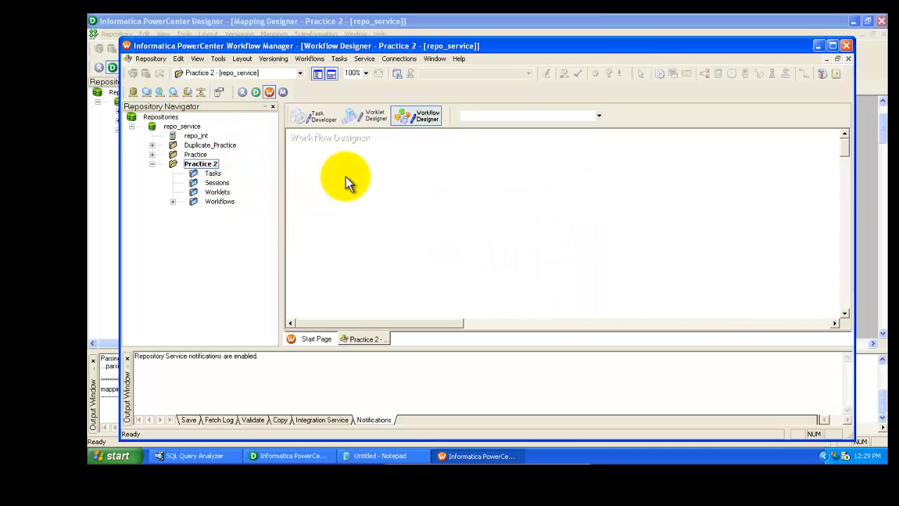
click(323, 123)
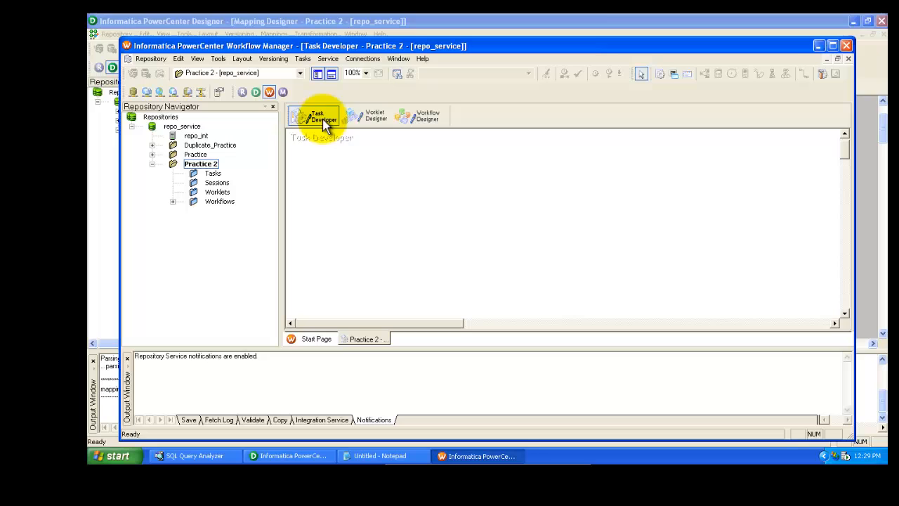
click(364, 123)
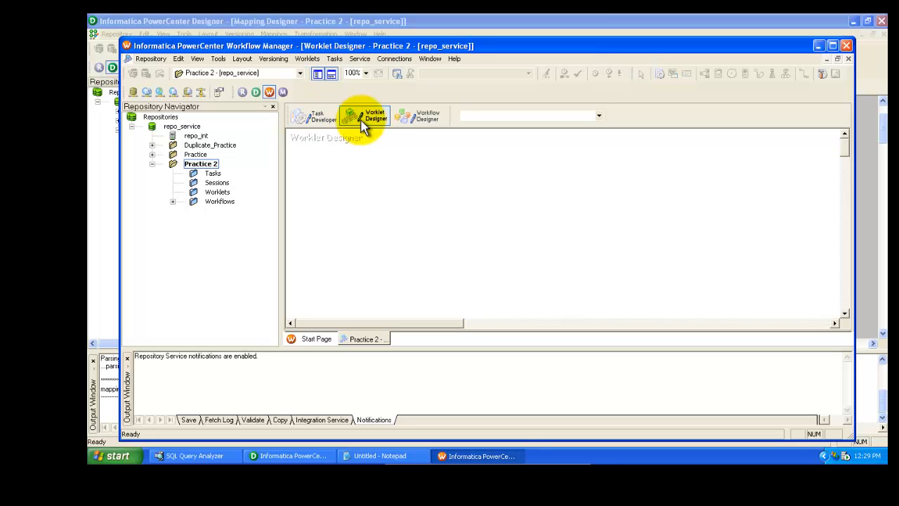
click(420, 120)
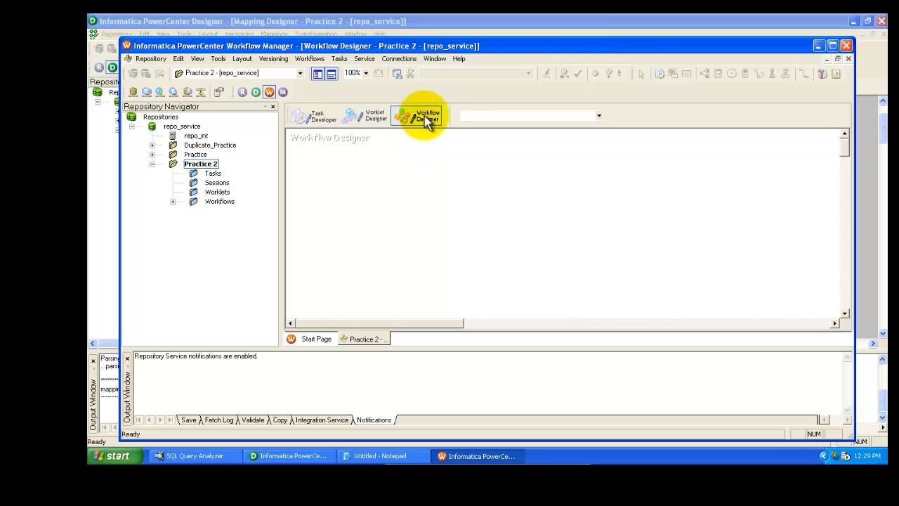
click(370, 115)
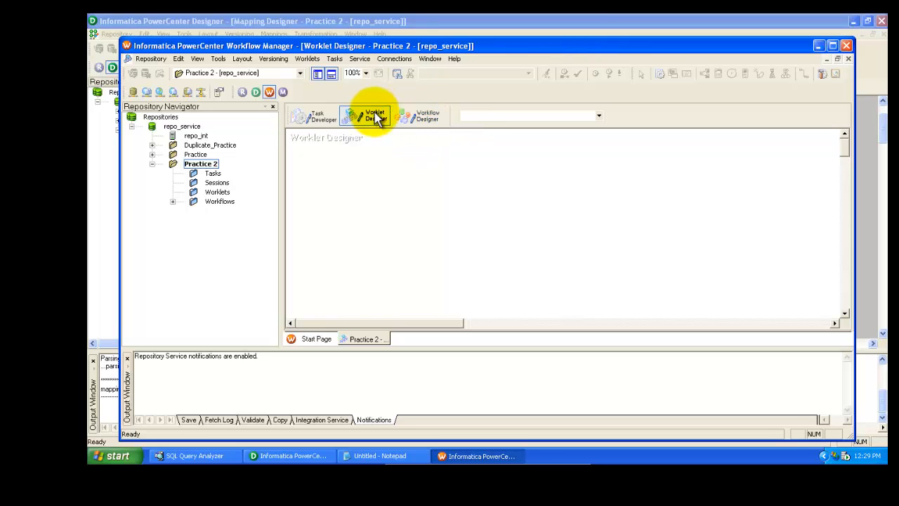
click(421, 118)
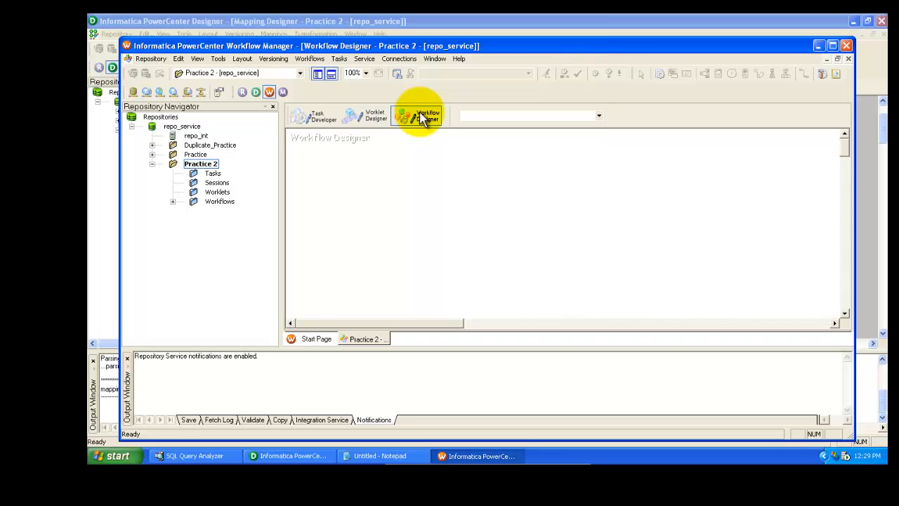
Create a new workflow named w_Itemseperation using the repo_int integration service
click(311, 59)
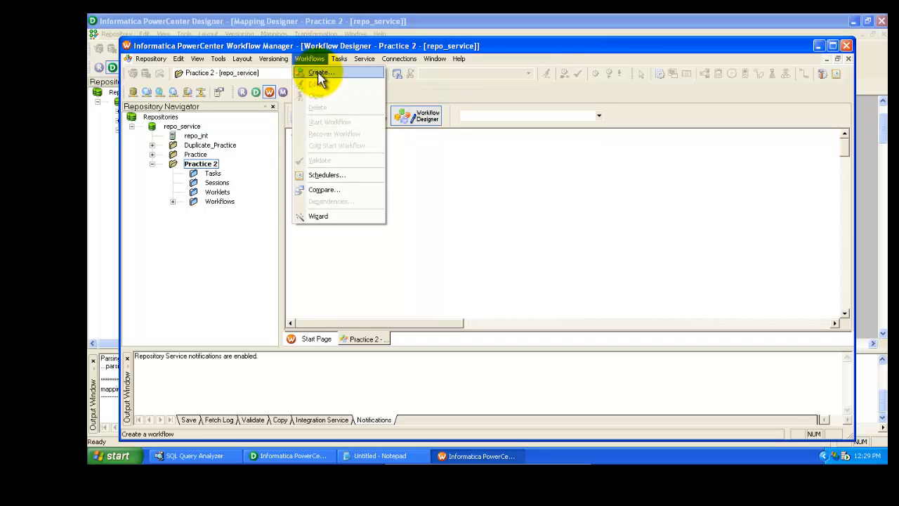
click(320, 75)
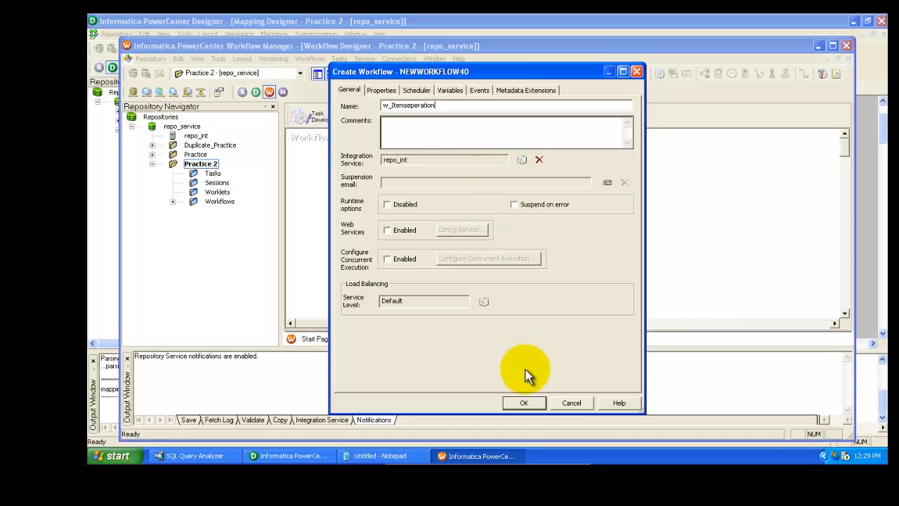
click(527, 404)
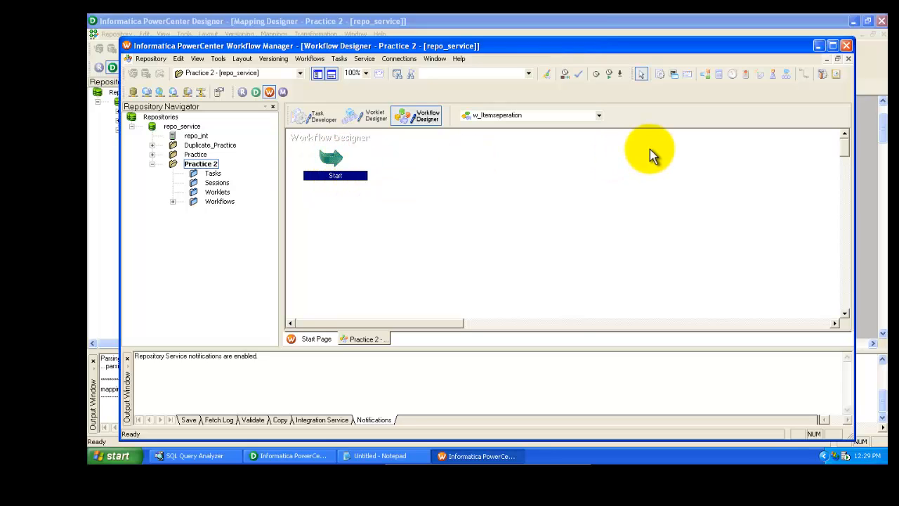
Add a session task to the workflow and associate it with the m_RTR_Itemseperation mapping
click(458, 172)
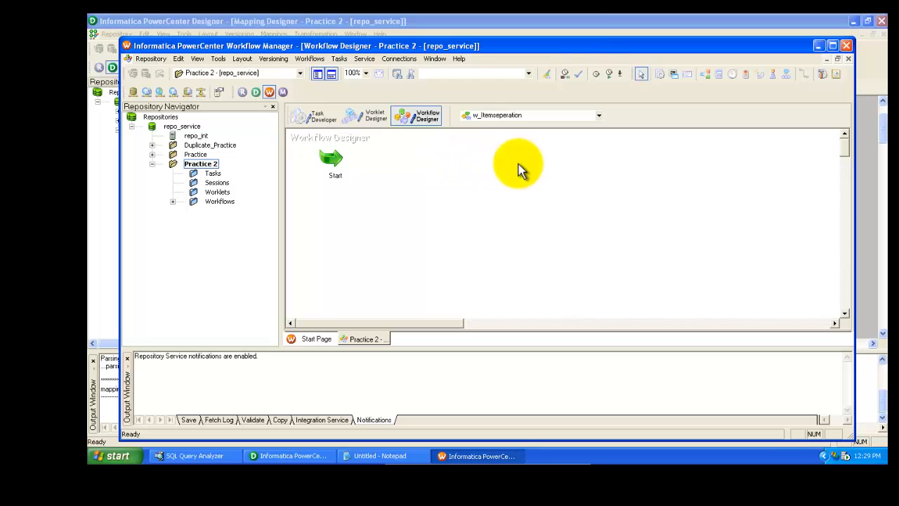
click(660, 75)
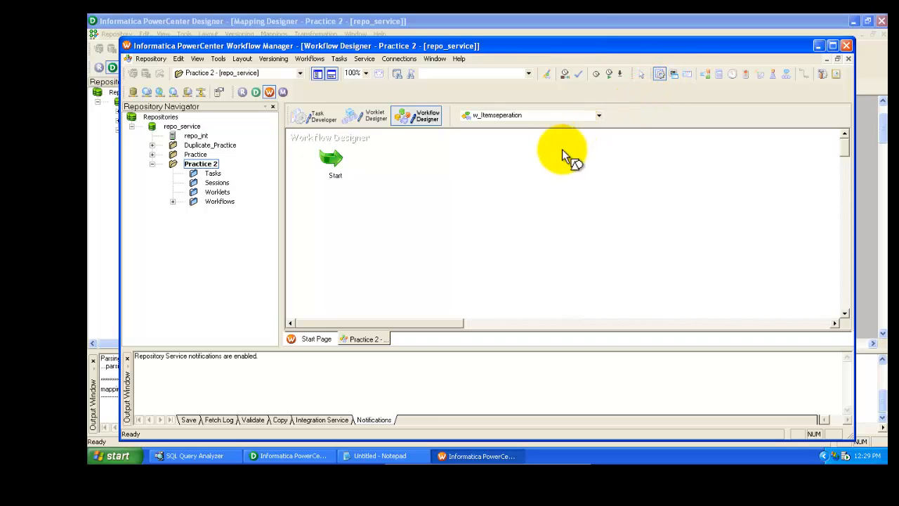
click(458, 172)
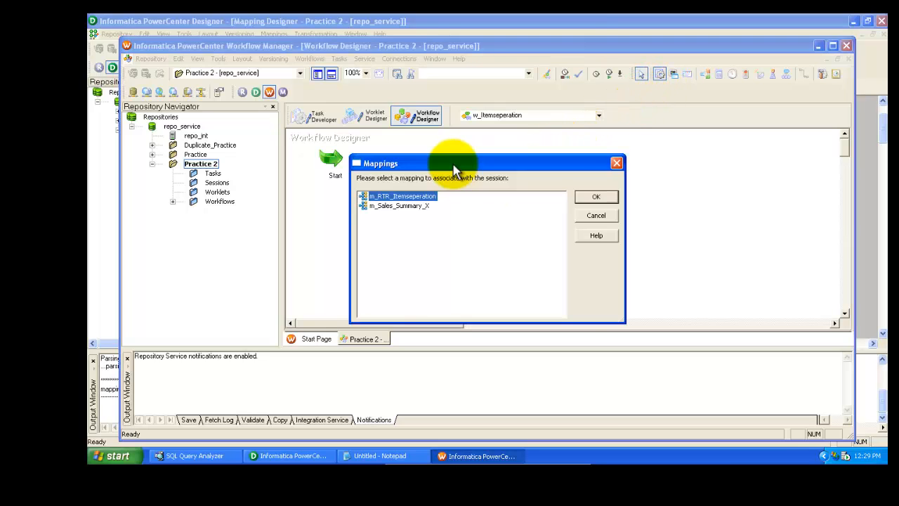
click(415, 205)
click(417, 196)
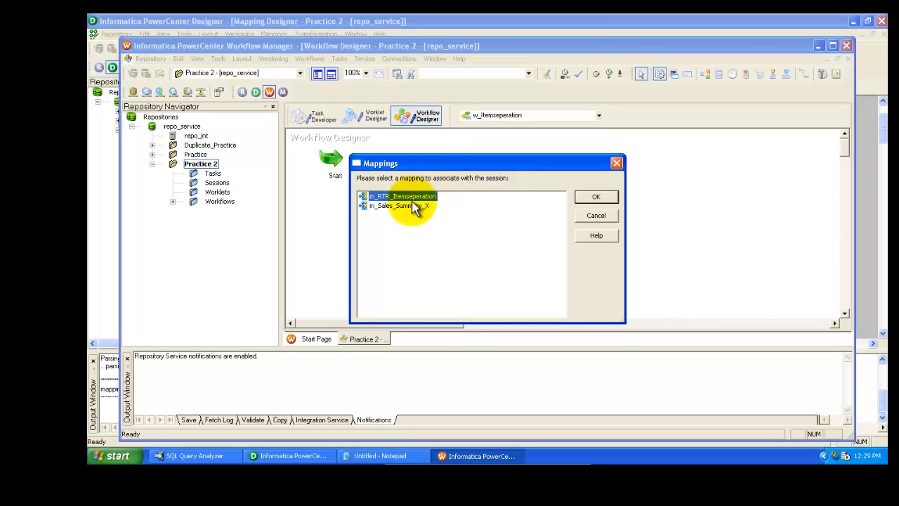
click(414, 205)
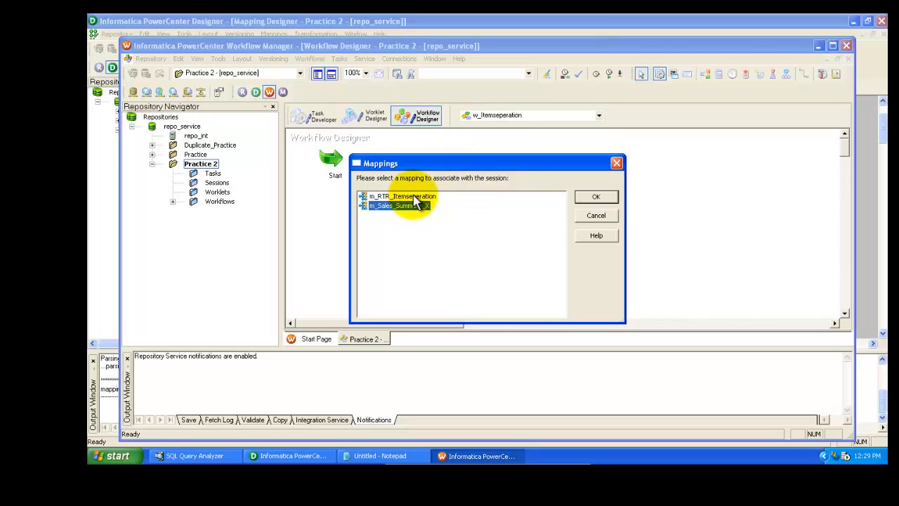
click(415, 196)
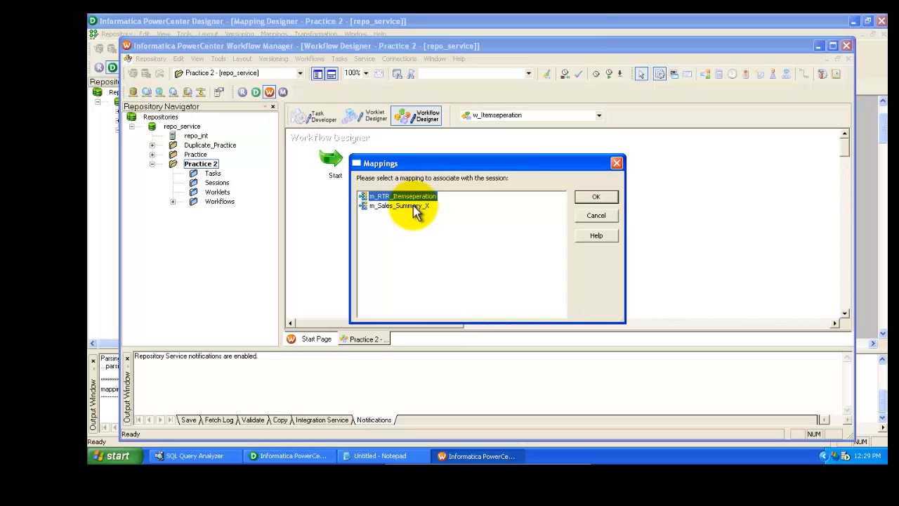
click(419, 205)
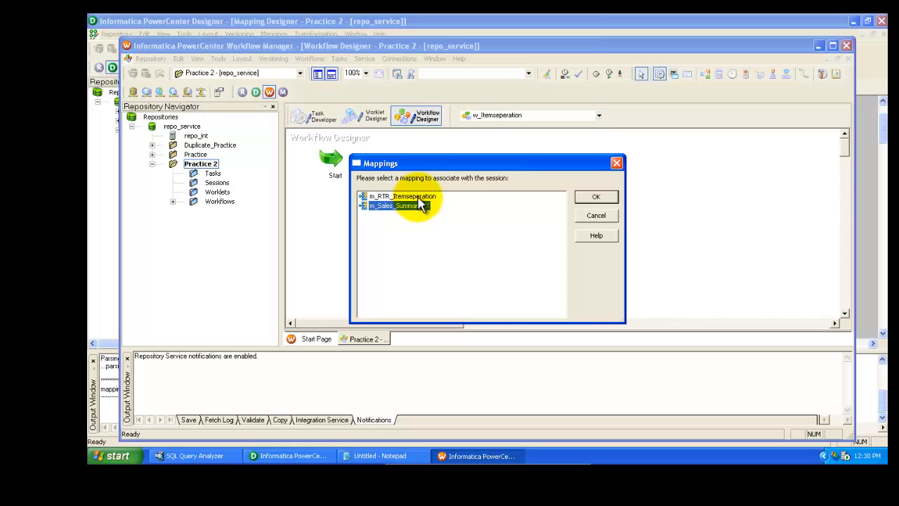
click(419, 199)
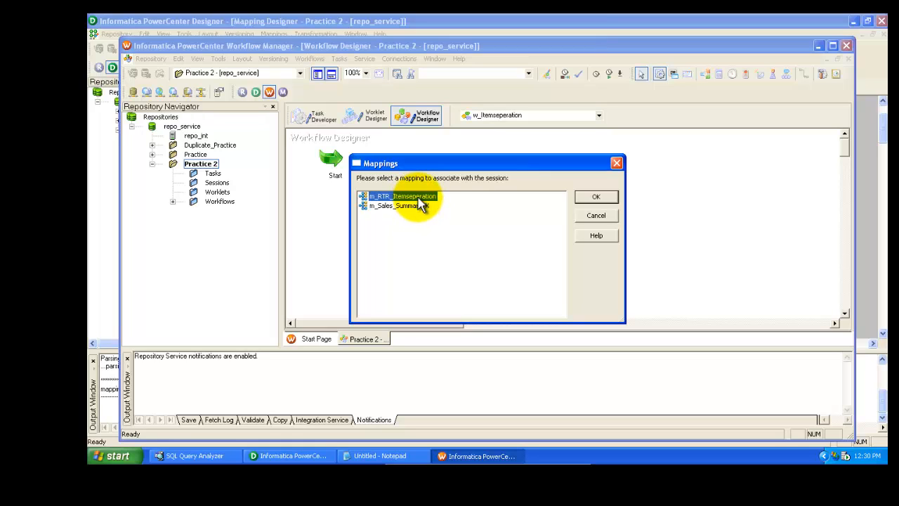
click(291, 456)
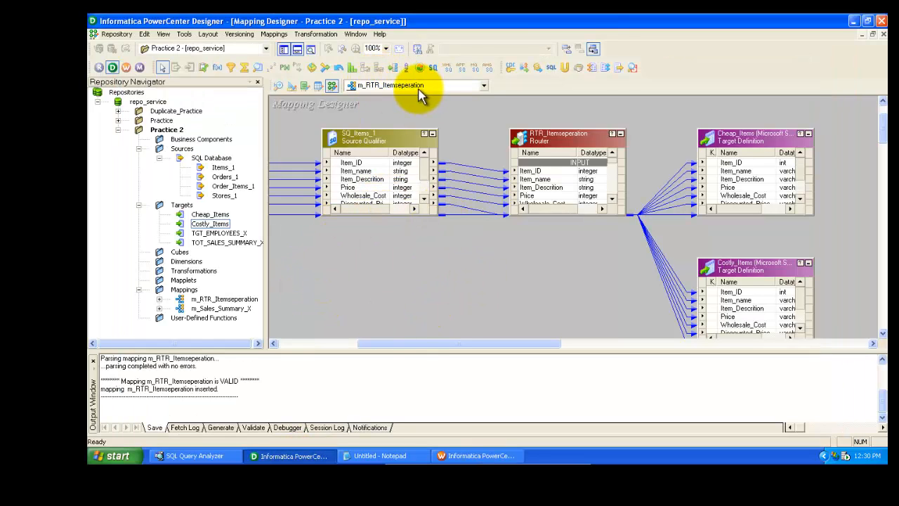
click(482, 456)
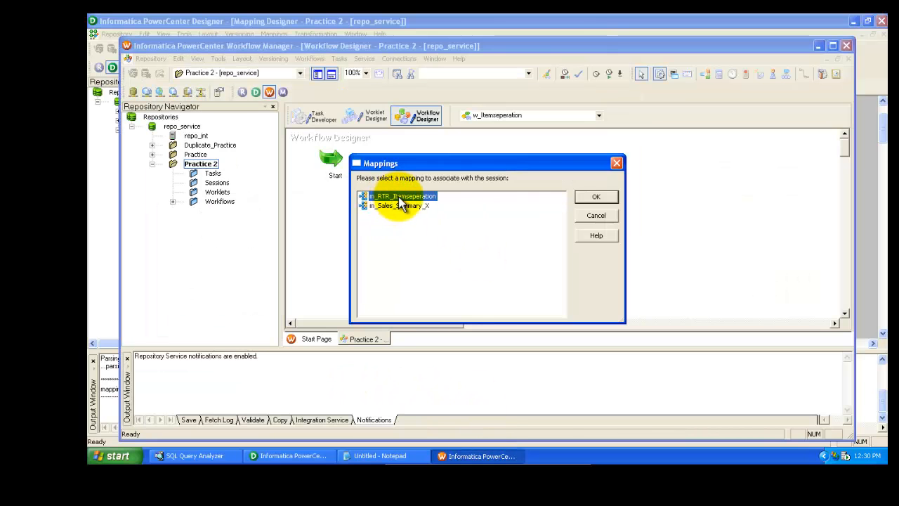
click(597, 197)
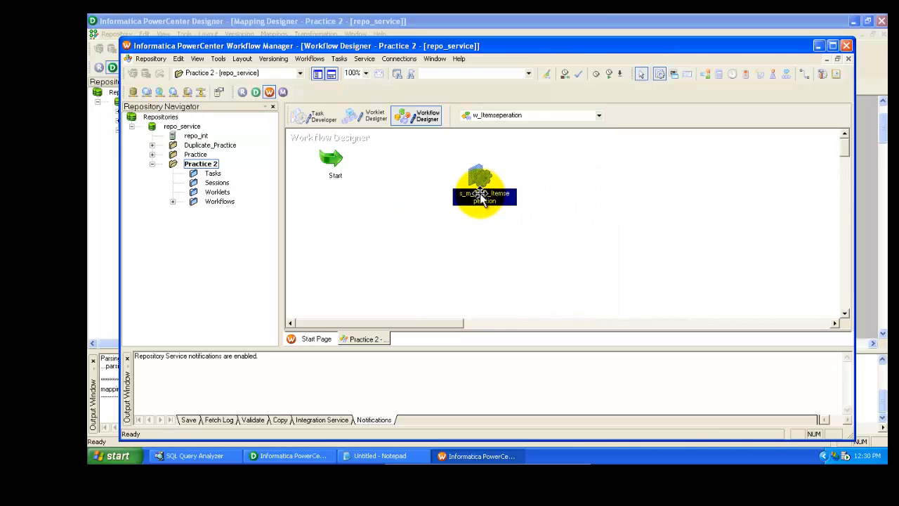
Move the session task up beside the Start task
drag(481, 199, 462, 185)
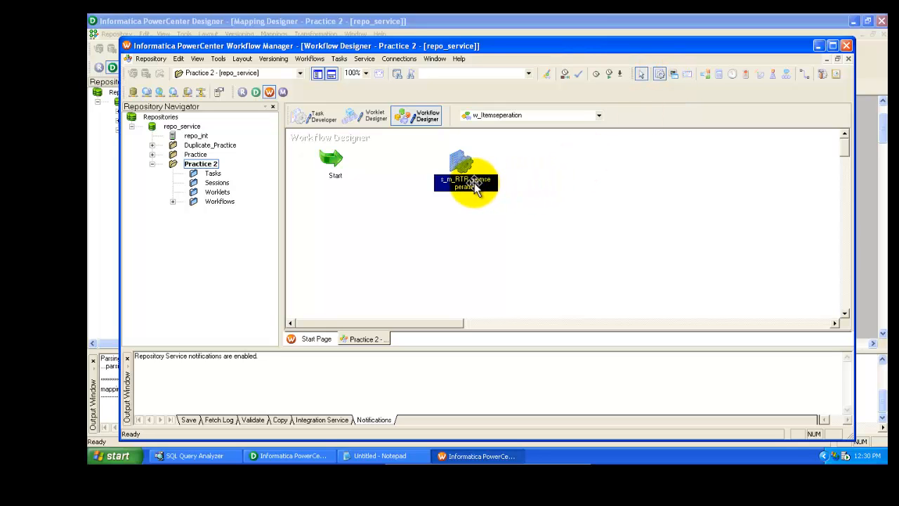
key(alt+Tab)
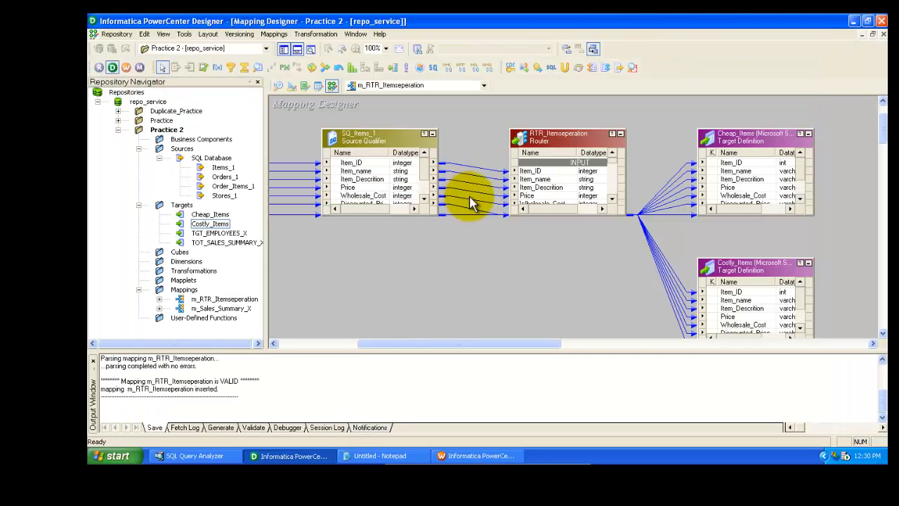
key(alt+Tab)
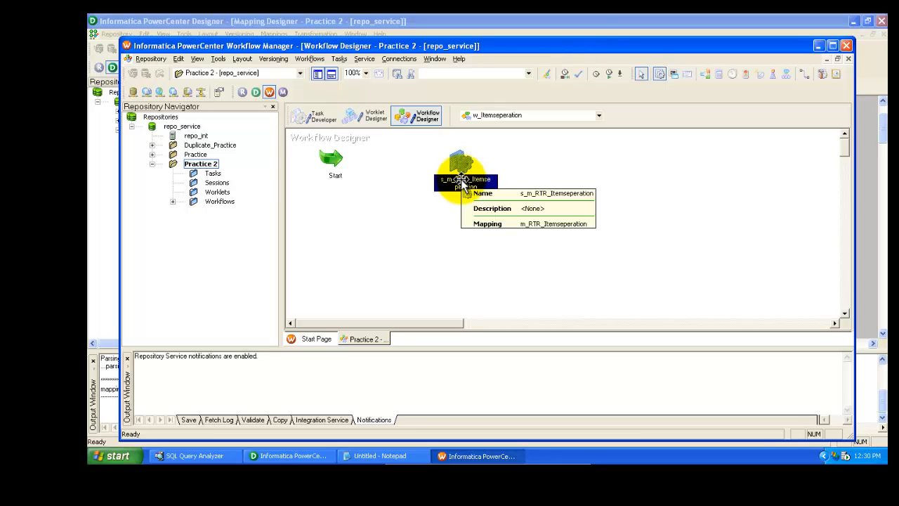
click(389, 174)
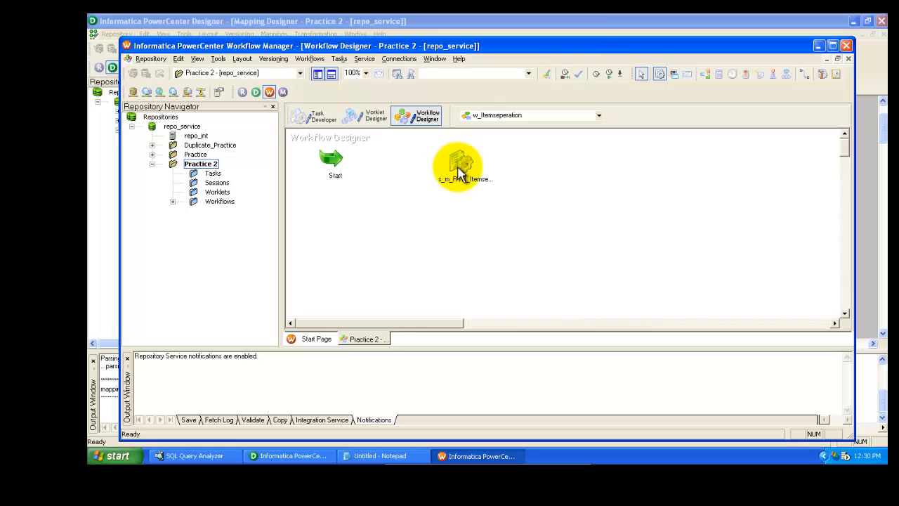
Delete the existing Connection_Tutorial relational connection
click(399, 60)
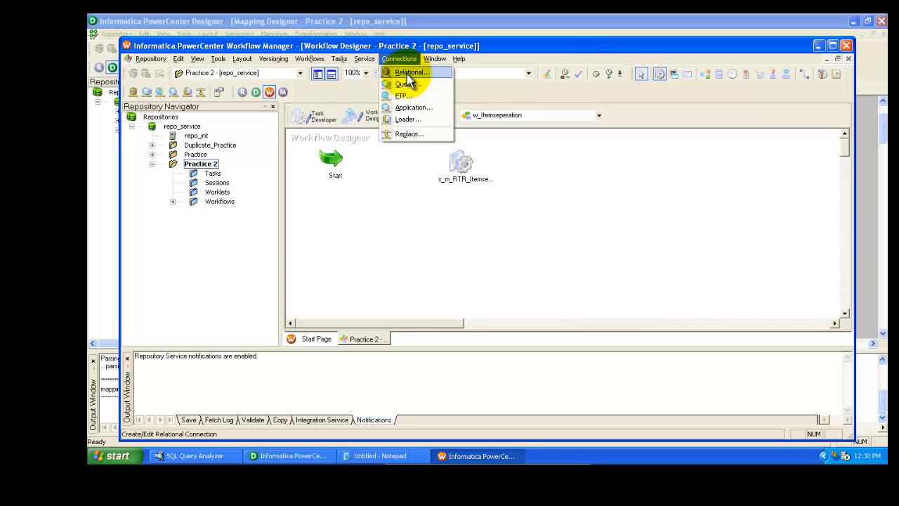
click(408, 75)
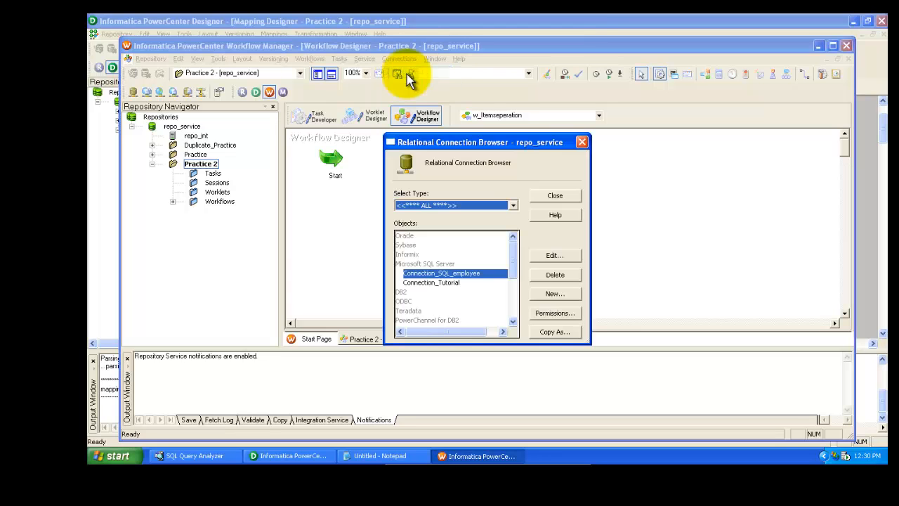
click(434, 282)
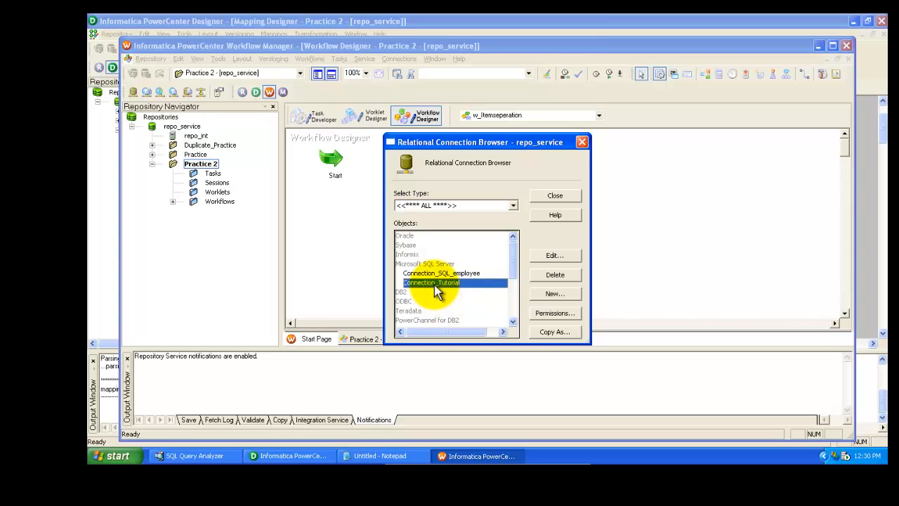
click(559, 275)
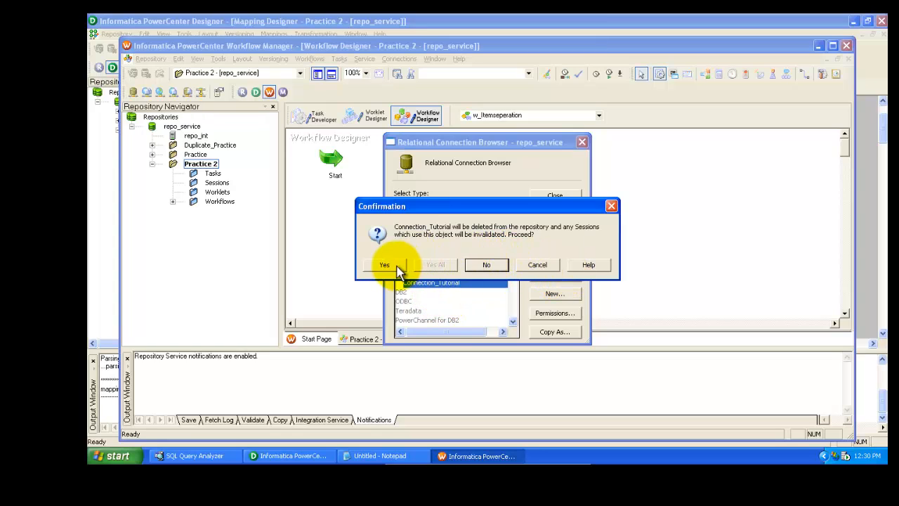
click(395, 269)
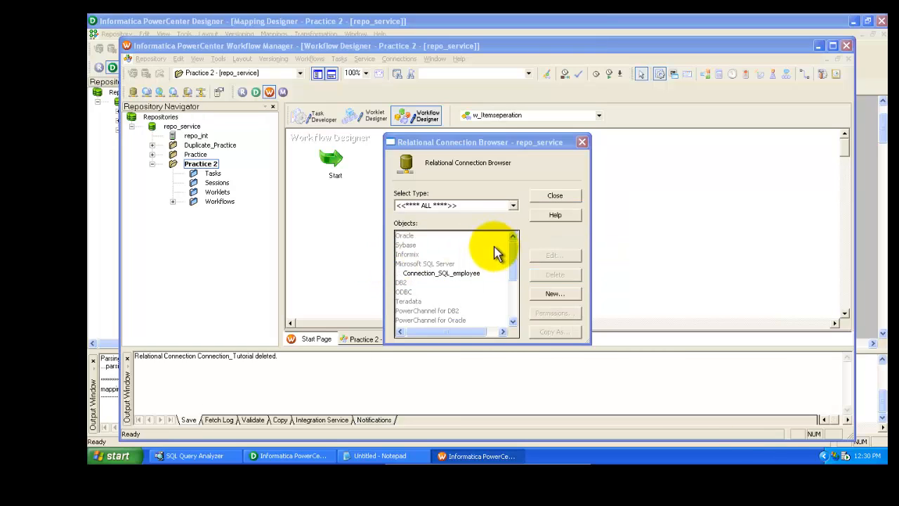
Create a new Microsoft SQL Server relational connection named connection_Tutorial with user name sa and the account password
click(555, 293)
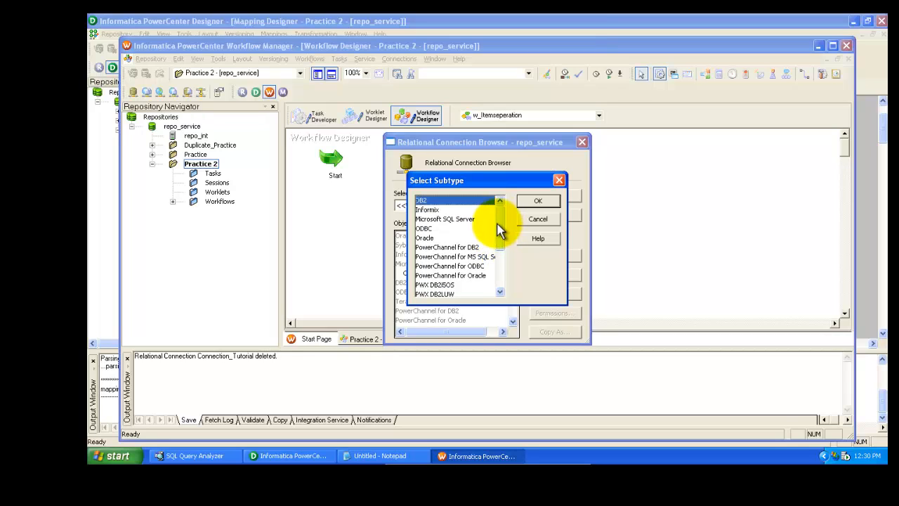
click(456, 219)
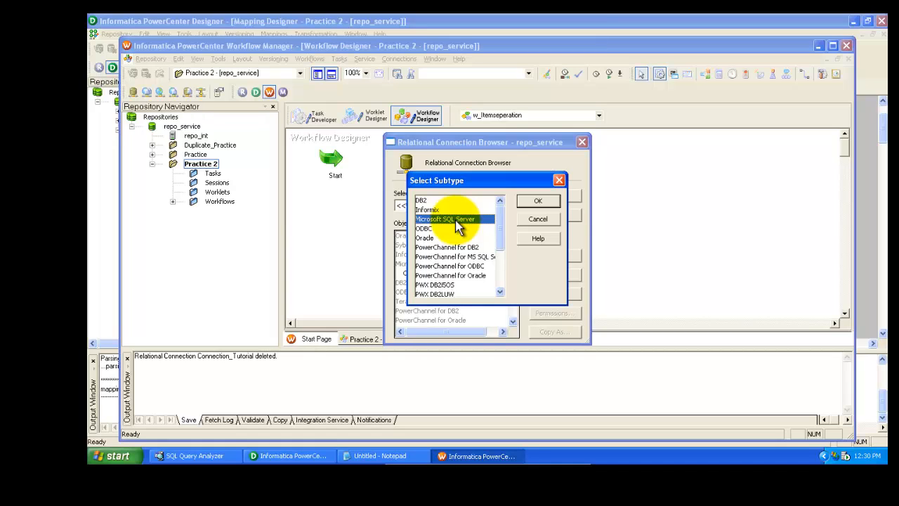
click(539, 203)
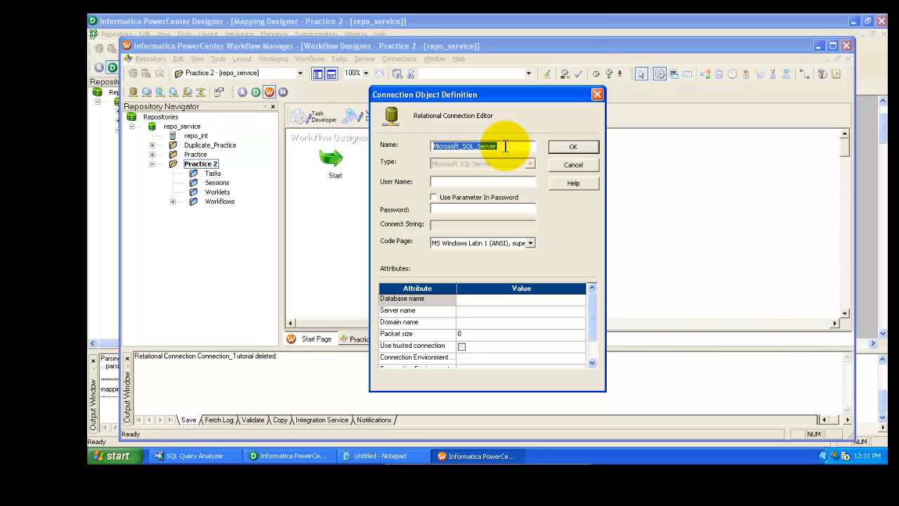
text(connection_Tutorial)
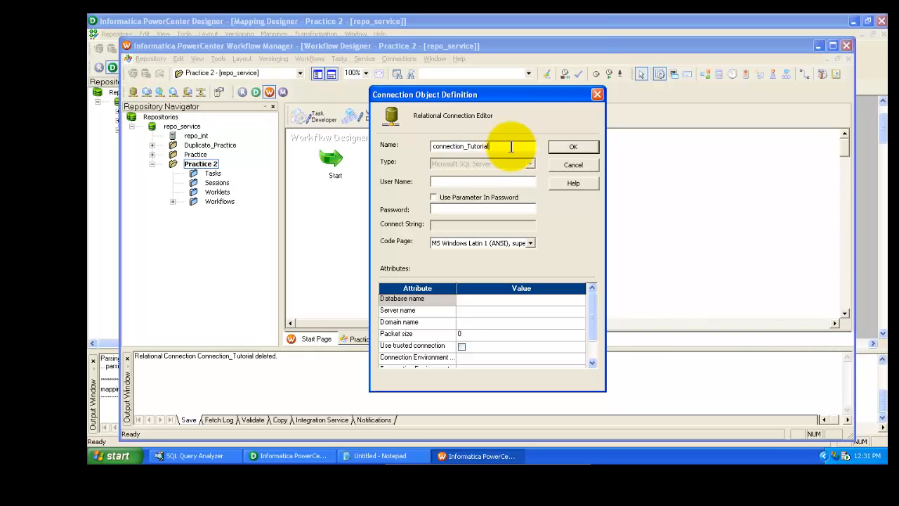
click(504, 183)
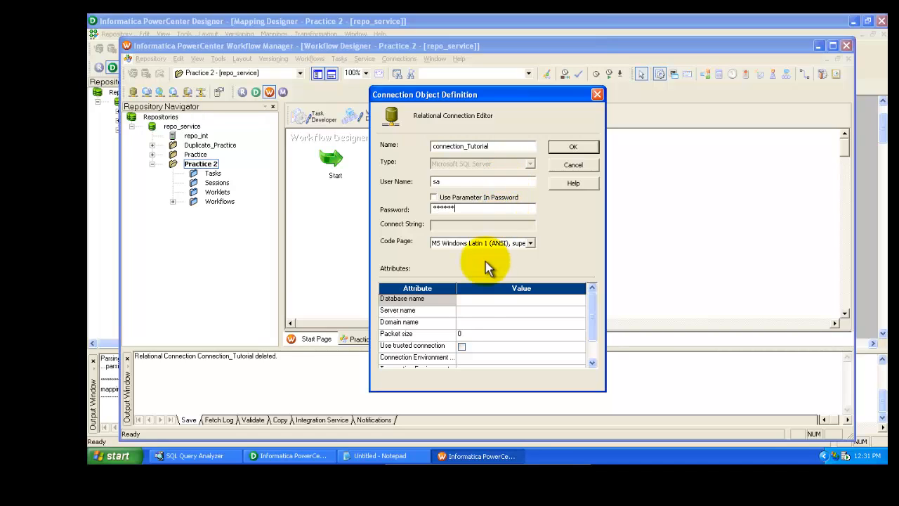
Set the connection's database name to master and paste the SQL Server machine name as the server name
click(482, 302)
text(master)
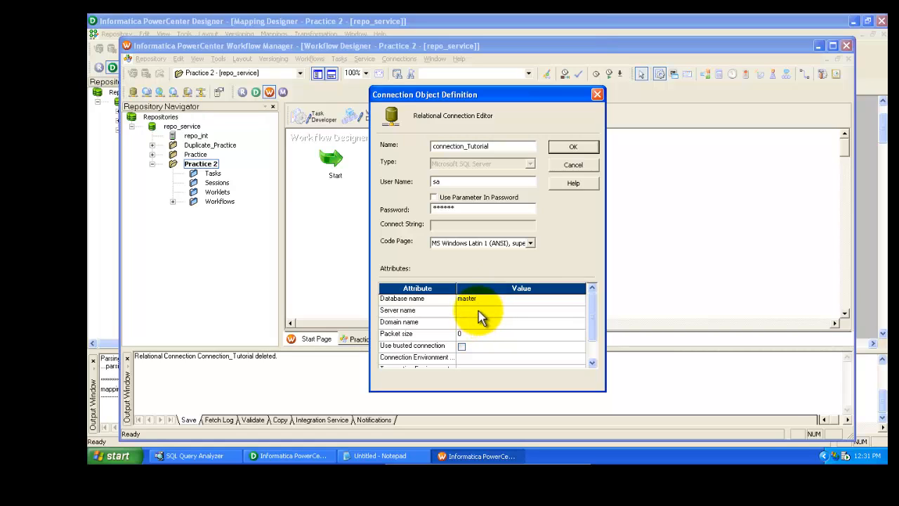
click(460, 312)
click(112, 456)
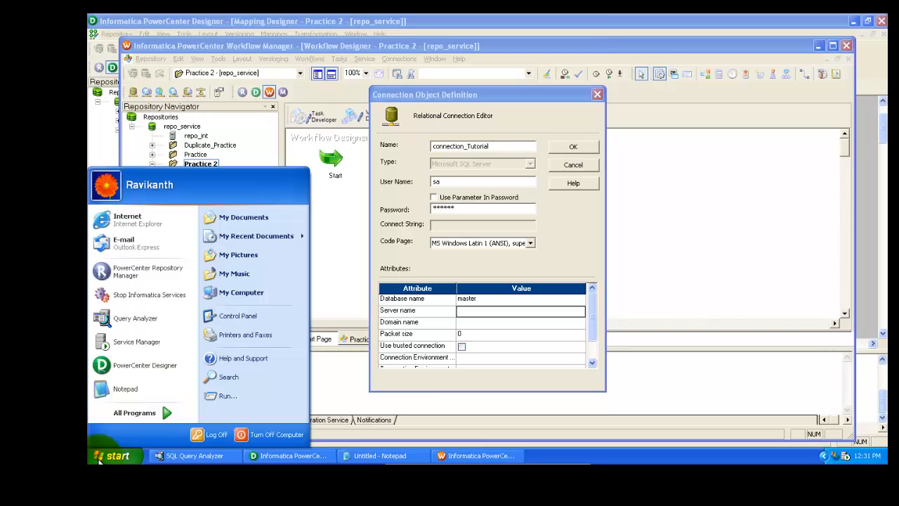
click(142, 341)
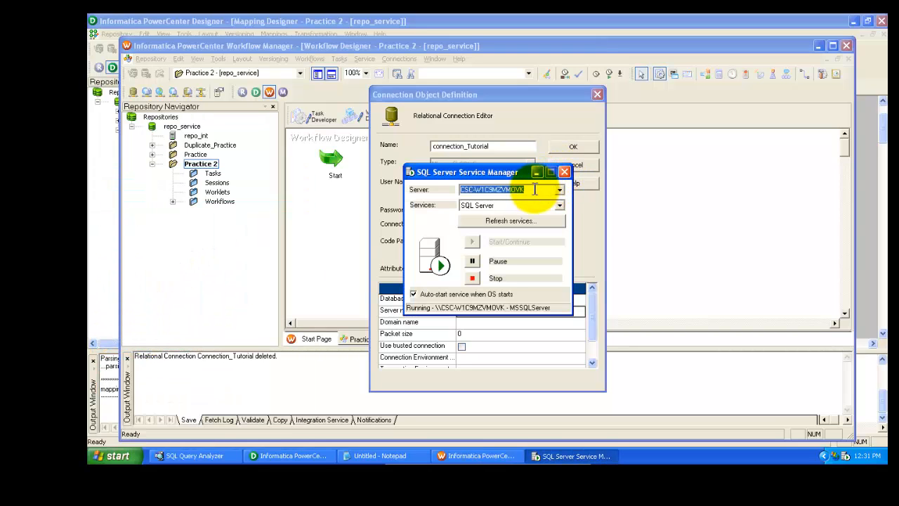
click(564, 172)
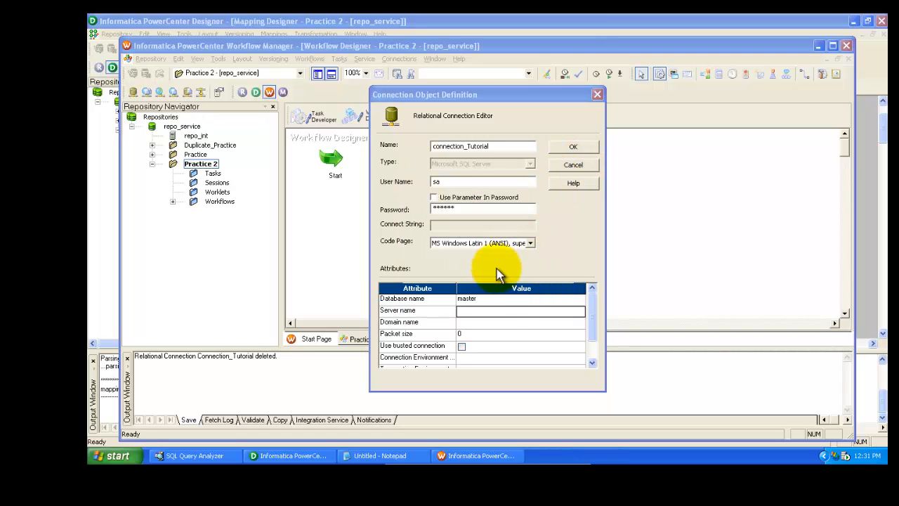
click(482, 315)
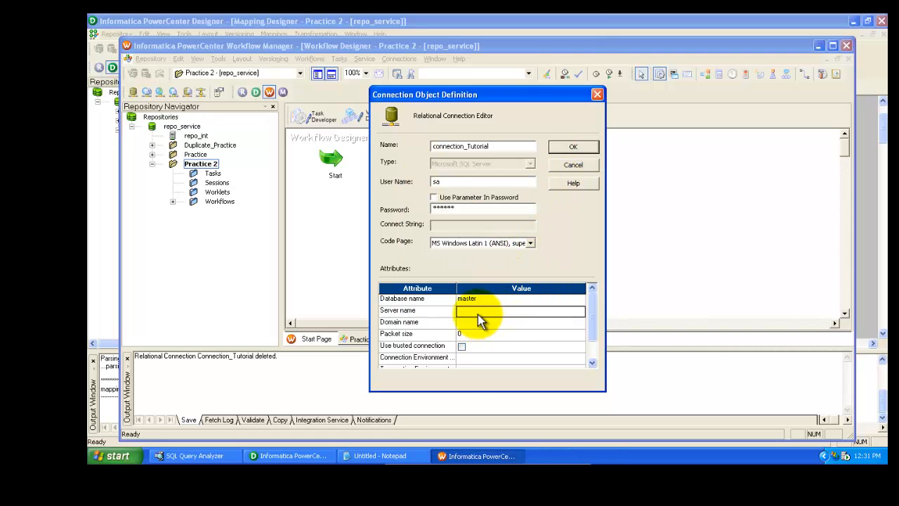
text(CSC-W1C9MZVM0VK)
click(516, 325)
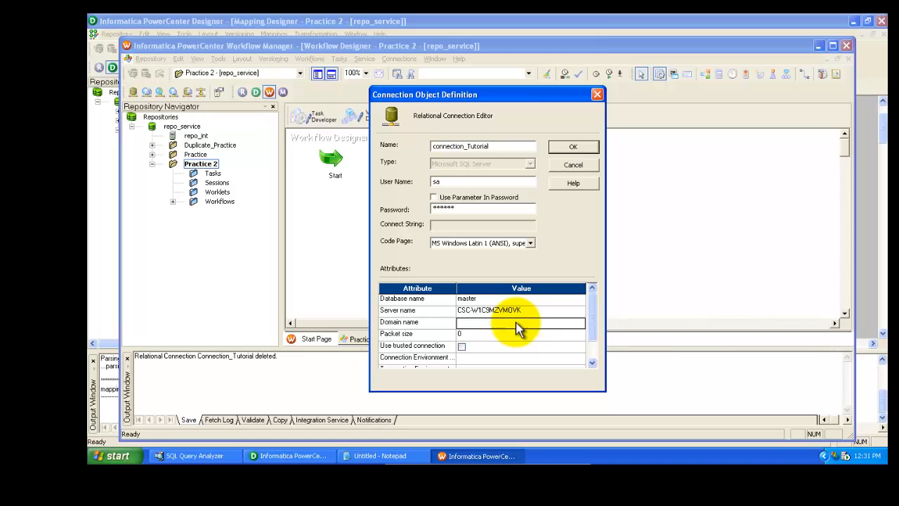
Save the new connection and close the relational connection browser
click(529, 300)
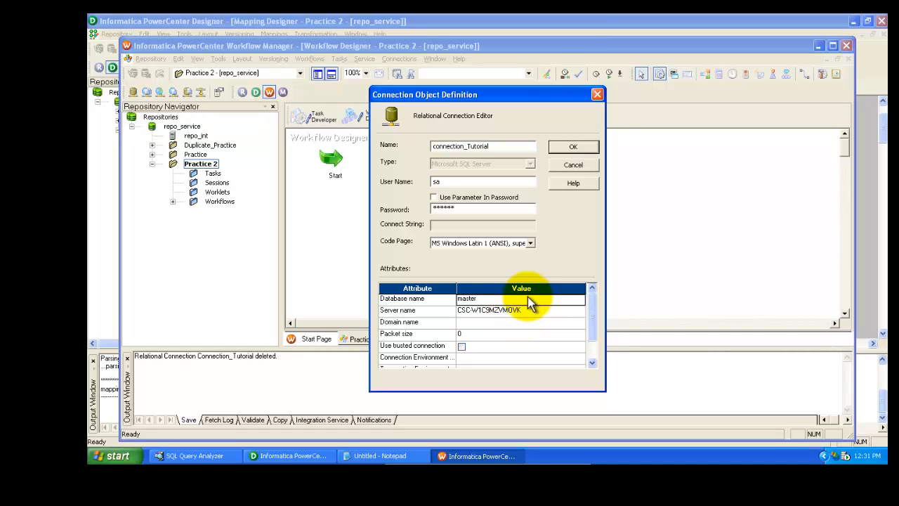
click(571, 147)
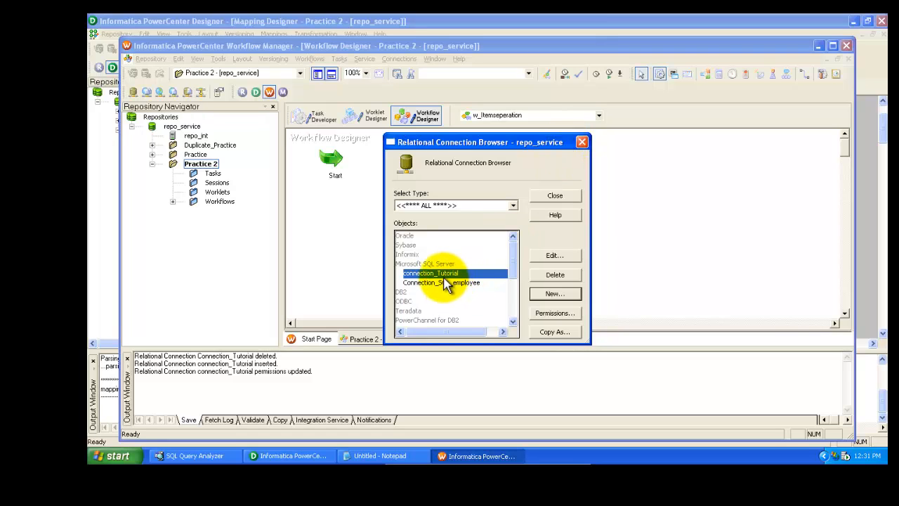
click(554, 196)
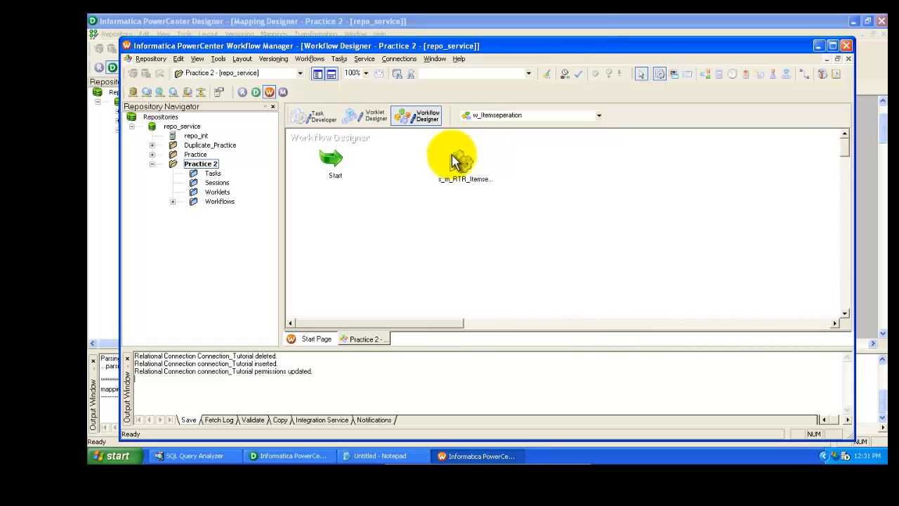
Select the s_m_RTR_Itemseperation session task on the canvas
click(458, 179)
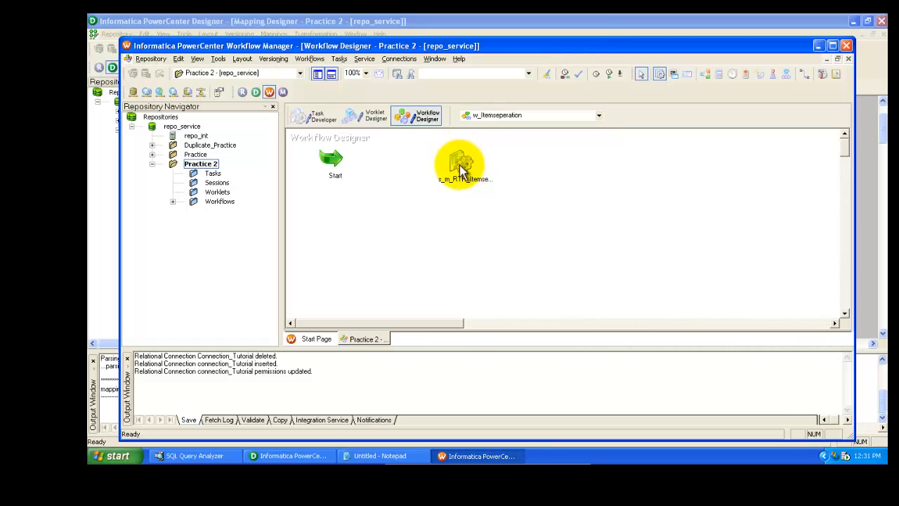
click(459, 166)
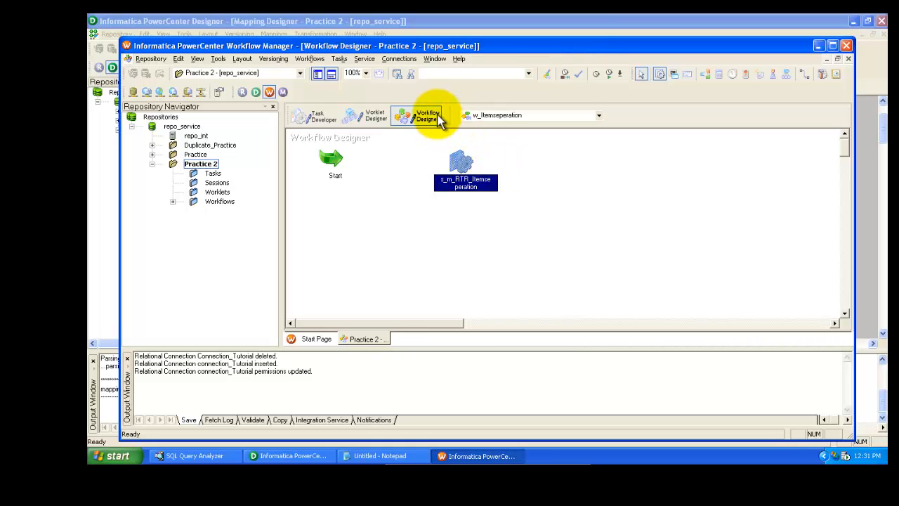
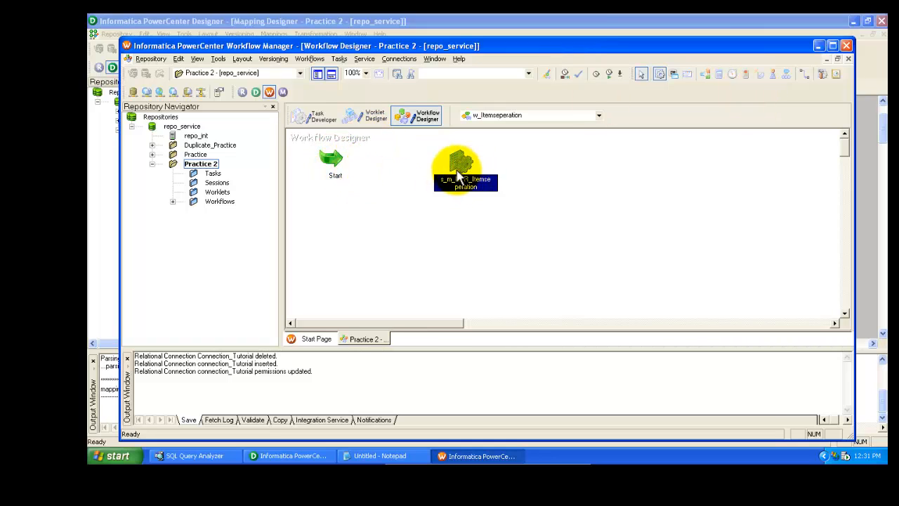
Link the Start task to the s_m_RTR_Itemseperation session task
click(806, 78)
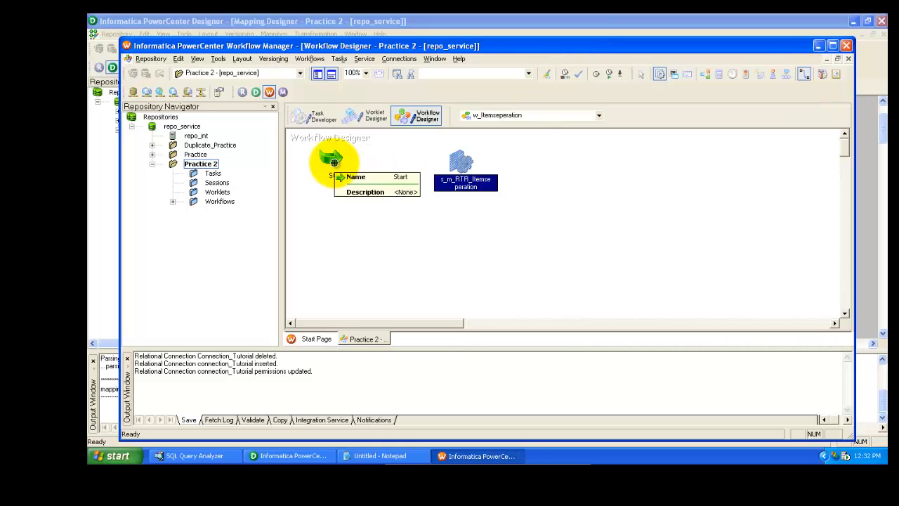
drag(335, 163, 447, 163)
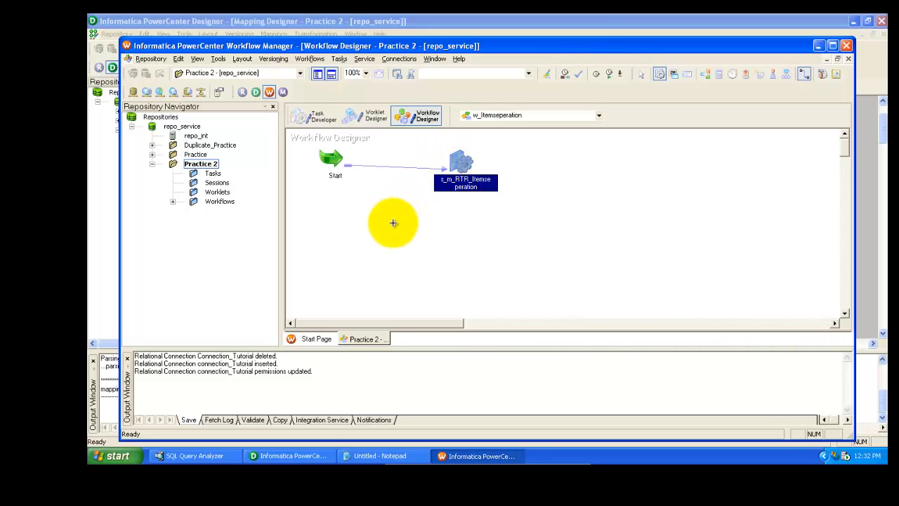
key(Escape)
click(484, 215)
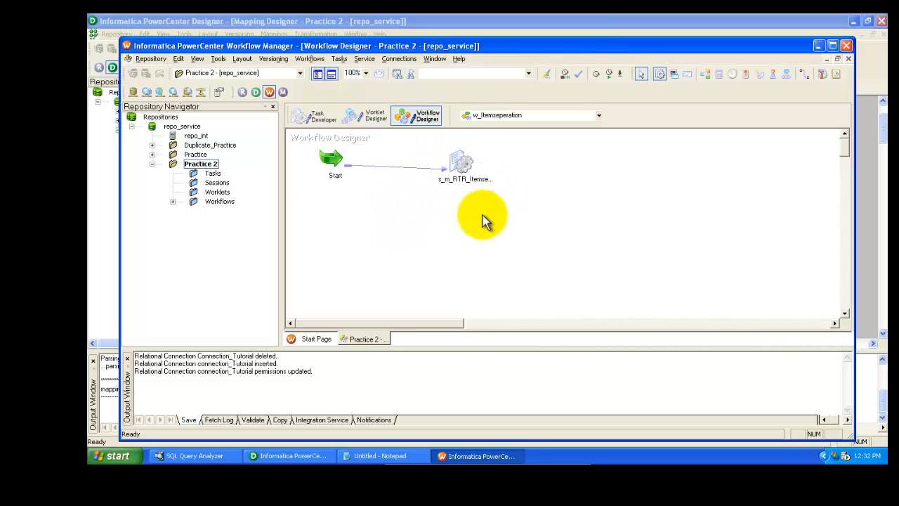
Open the session's mapping settings and review its source and target nodes
click(463, 174)
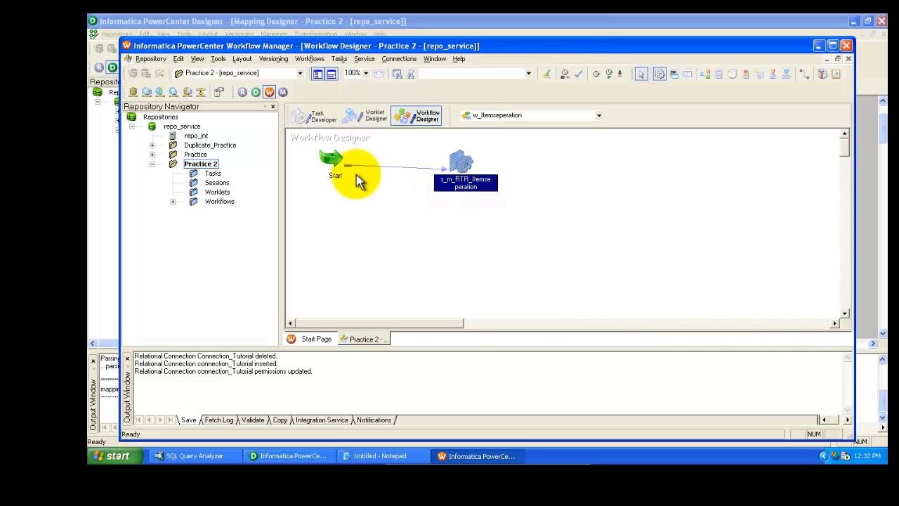
double_click(463, 184)
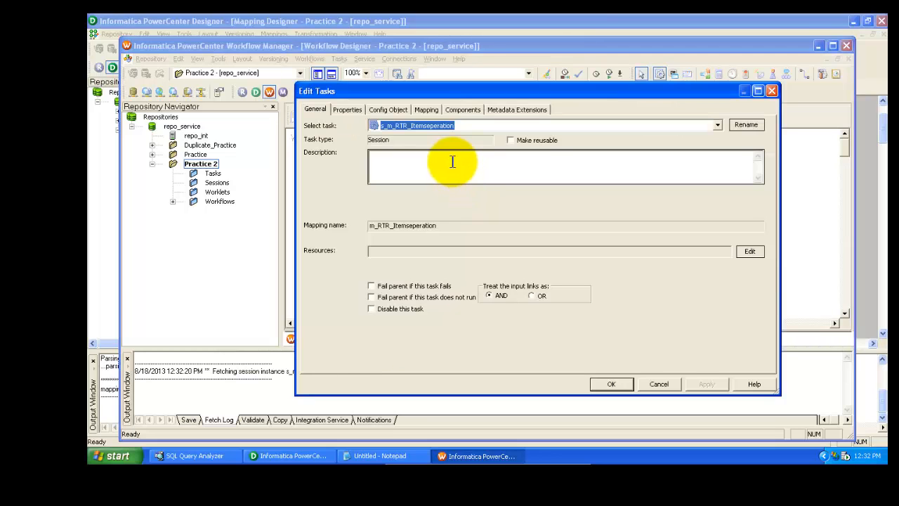
click(426, 110)
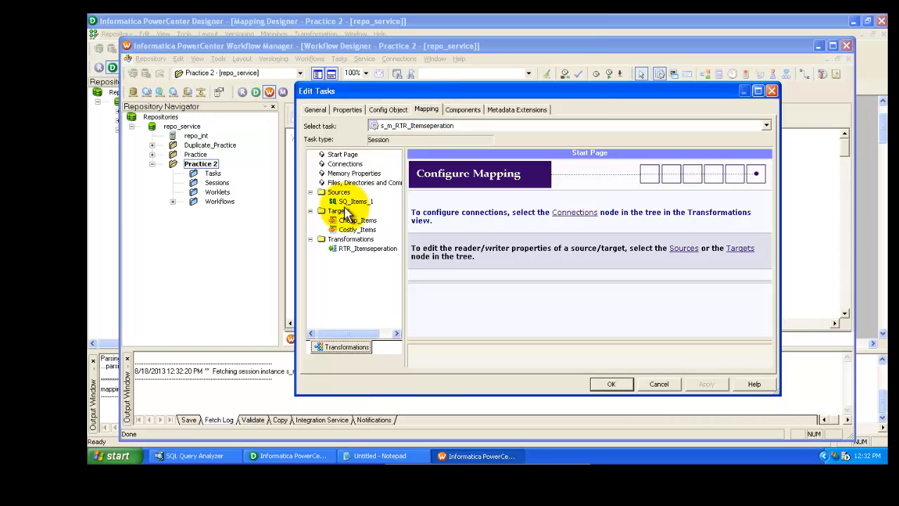
click(349, 202)
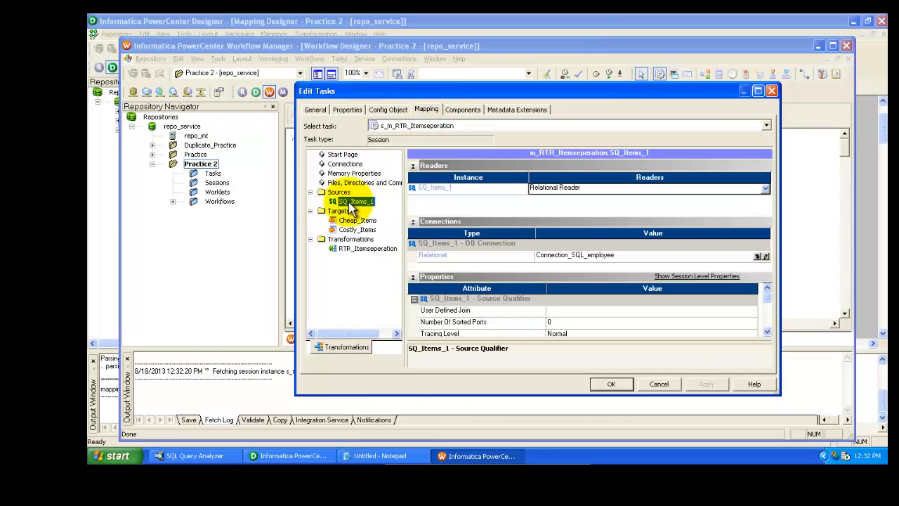
click(355, 219)
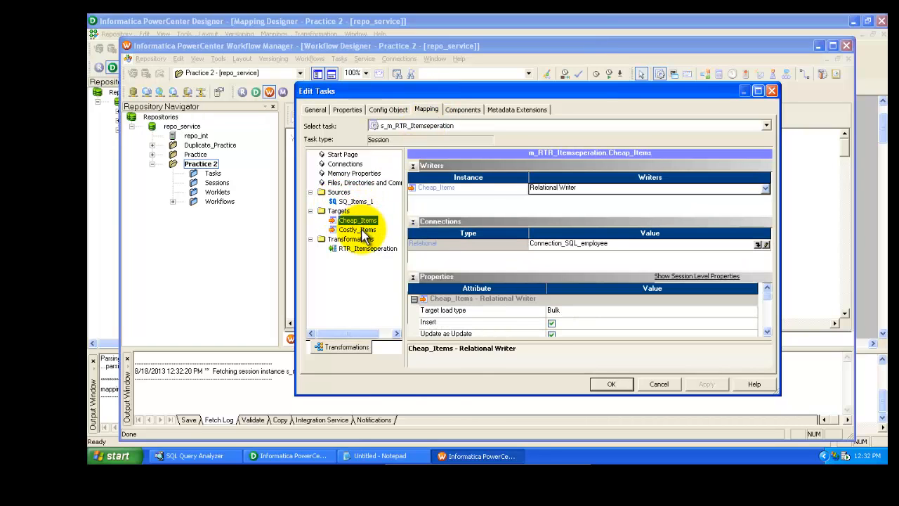
click(362, 231)
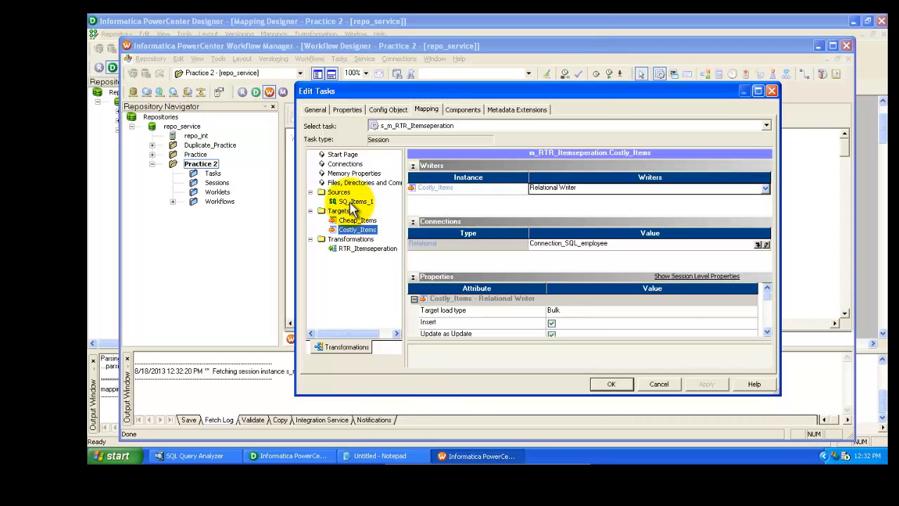
Set the SQ_Items_1 source's relational connection to connection_Tutorial
click(354, 202)
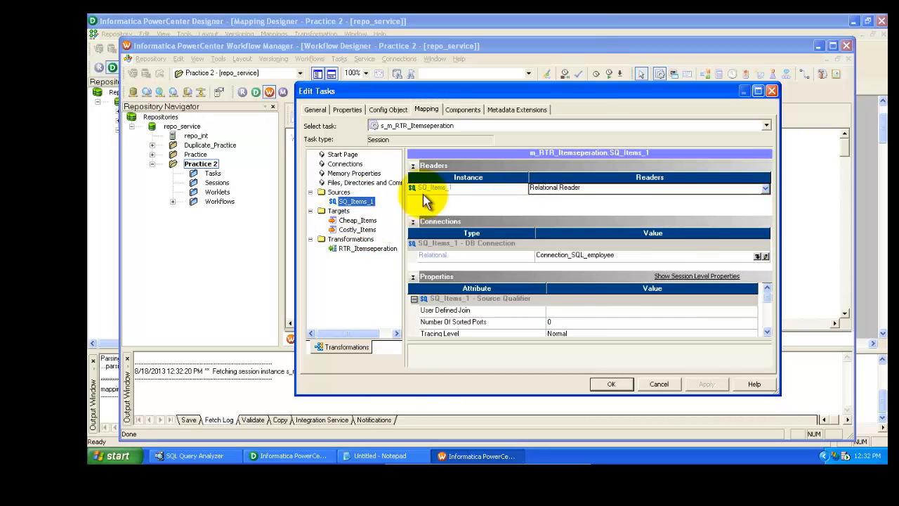
click(759, 256)
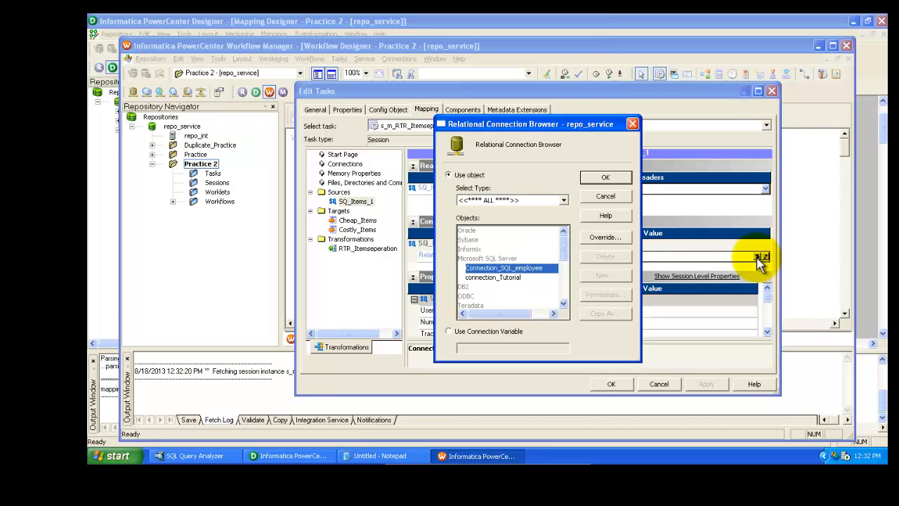
click(503, 279)
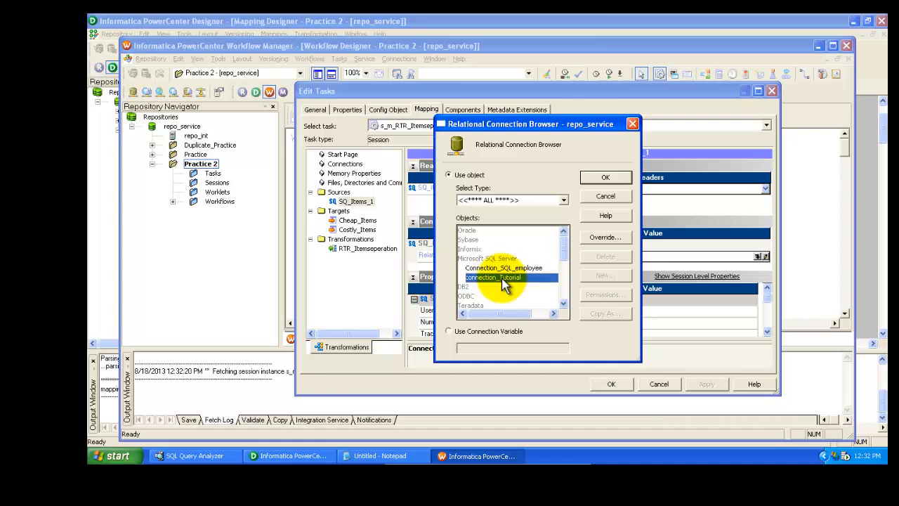
click(598, 180)
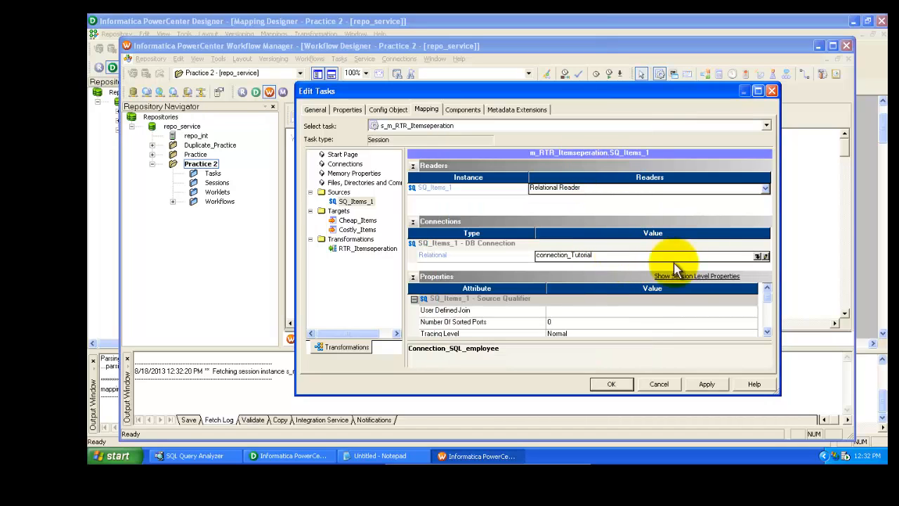
Set the source table name override for SQ_Items_1 to Items_1
click(767, 333)
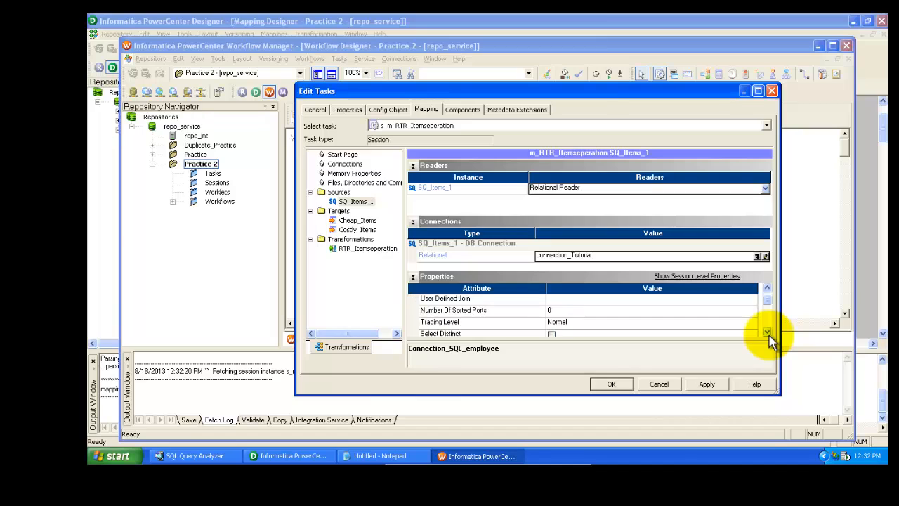
click(767, 332)
click(767, 332)
click(767, 332)
click(767, 332)
click(767, 332)
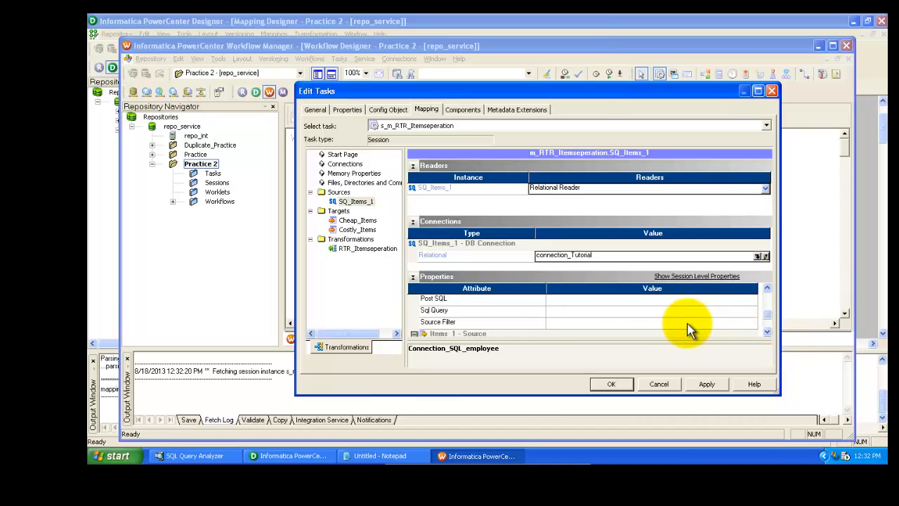
click(767, 333)
click(767, 332)
click(767, 332)
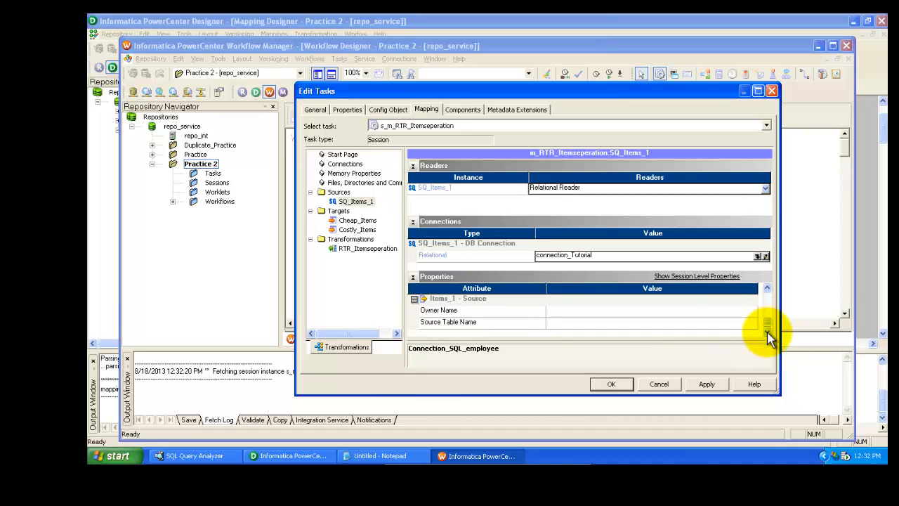
click(643, 323)
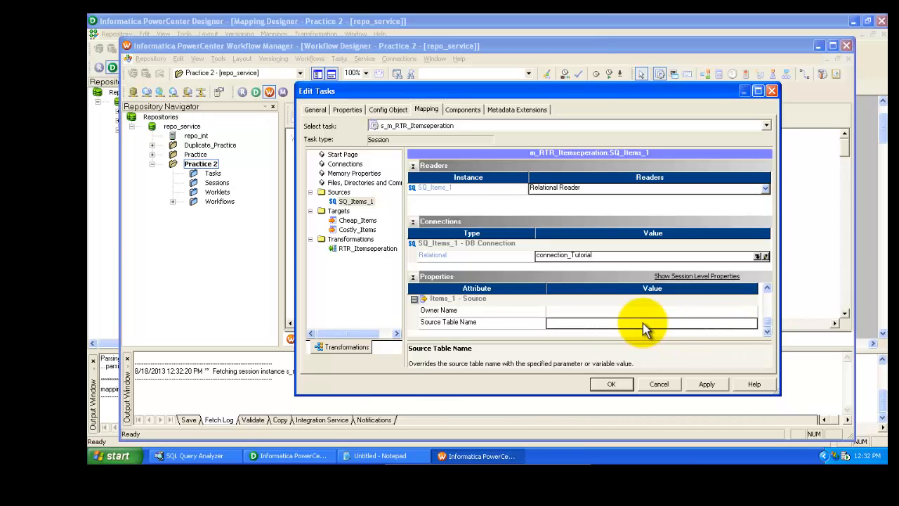
click(643, 323)
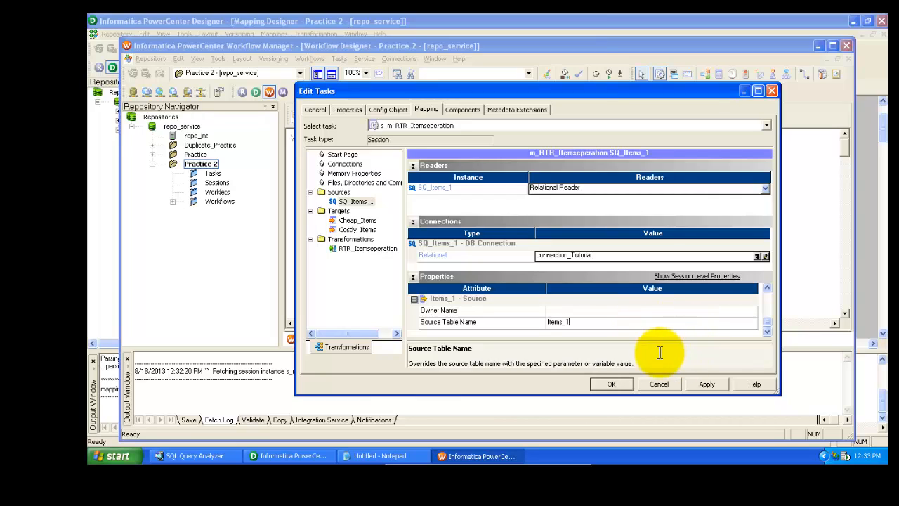
click(561, 312)
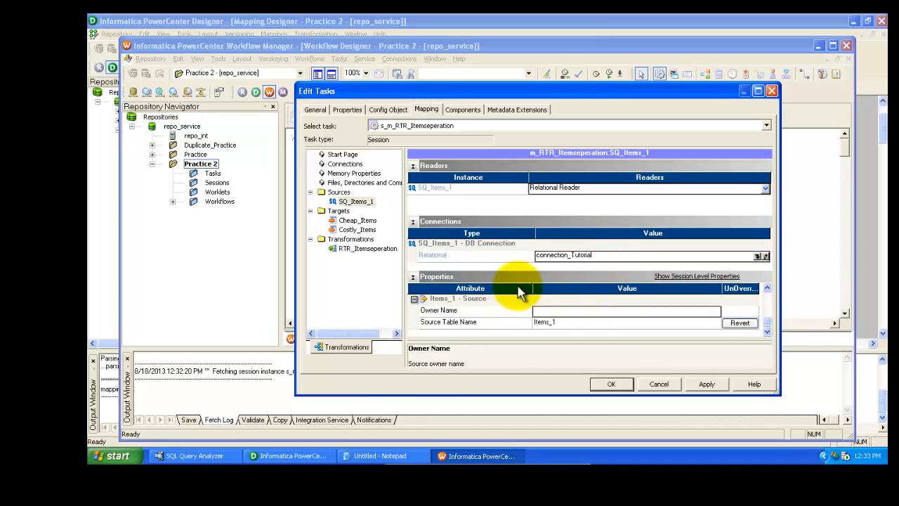
scroll(771, 294, up, 3)
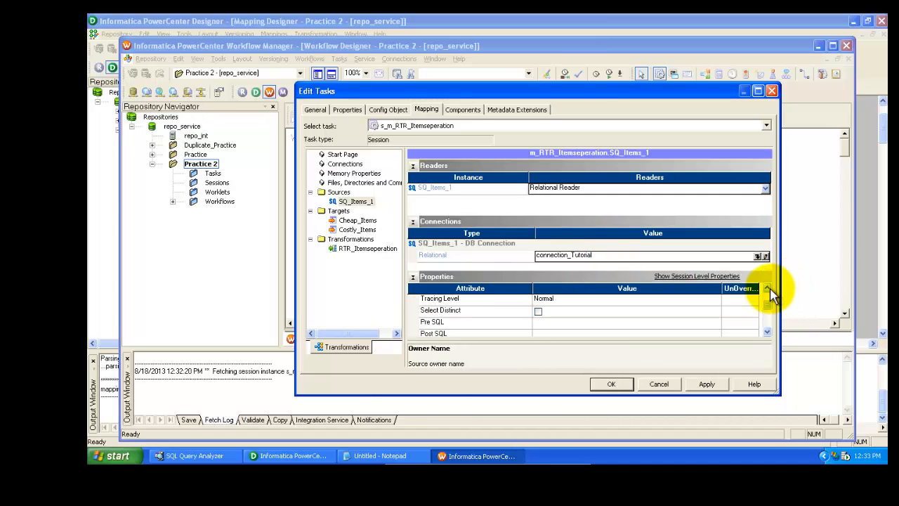
Set the Cheap_Items target's relational connection to connection_Tutorial
click(353, 221)
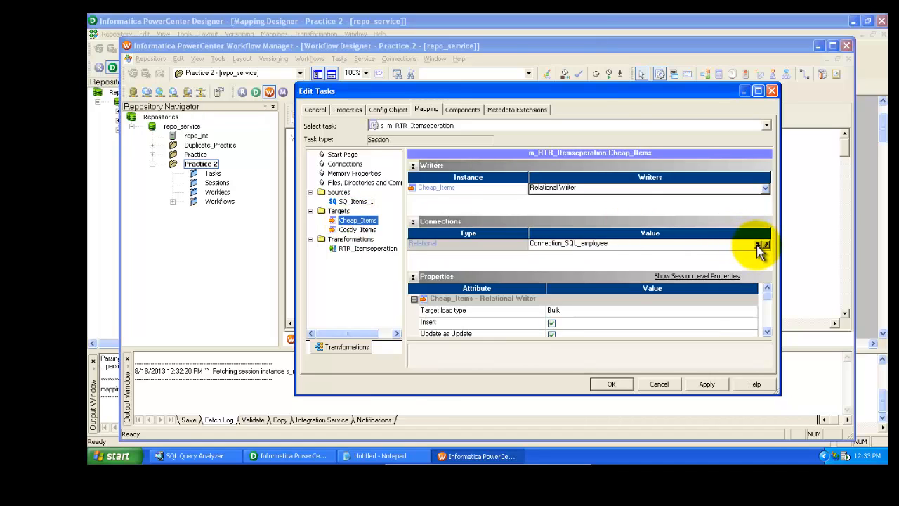
click(760, 246)
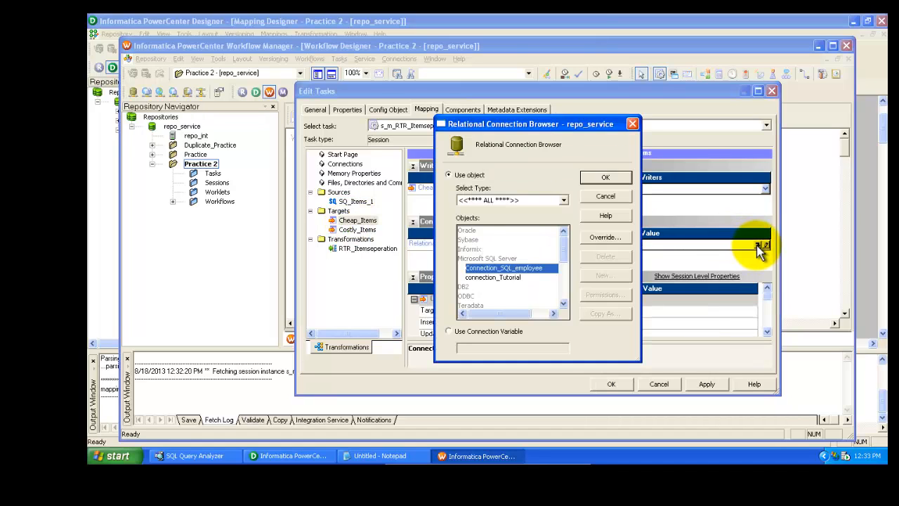
click(493, 279)
click(609, 180)
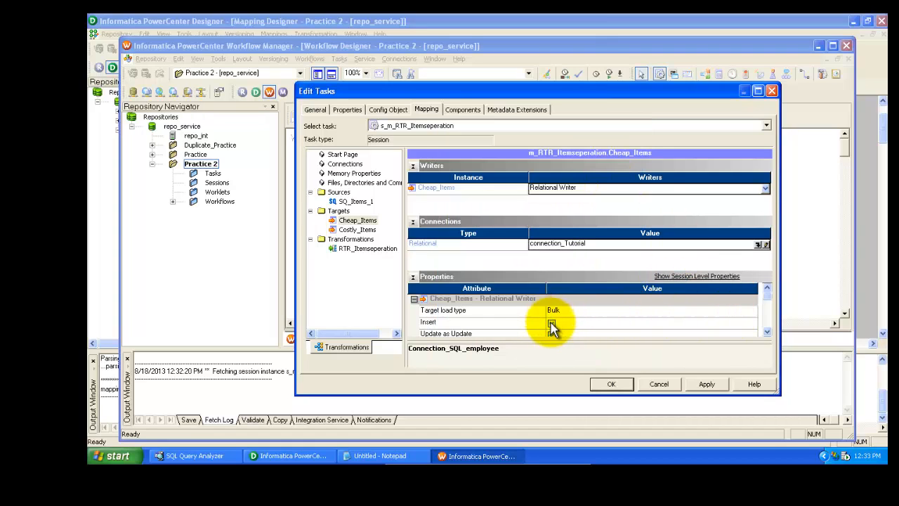
Set the Cheap_Items target's table name prefix to dbo and its target table name to Cheap_Items
scroll(766, 331, down, 6)
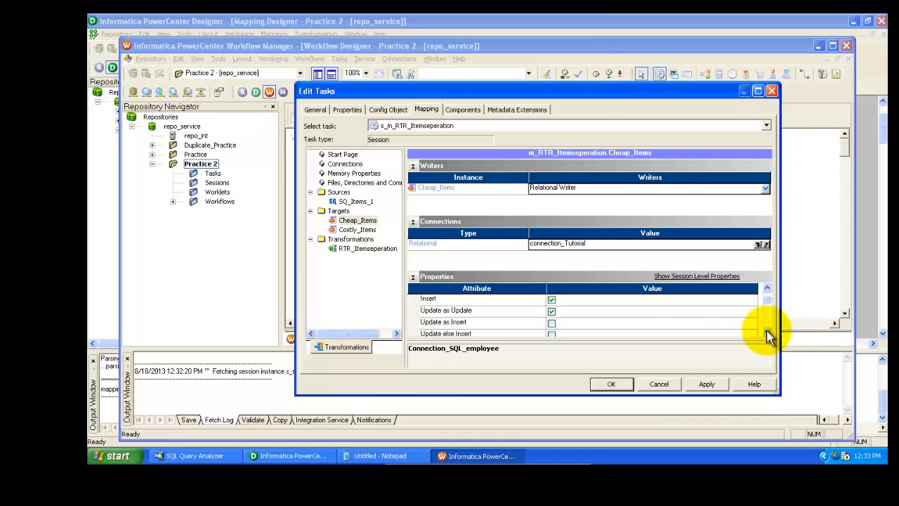
scroll(767, 334, down, 5)
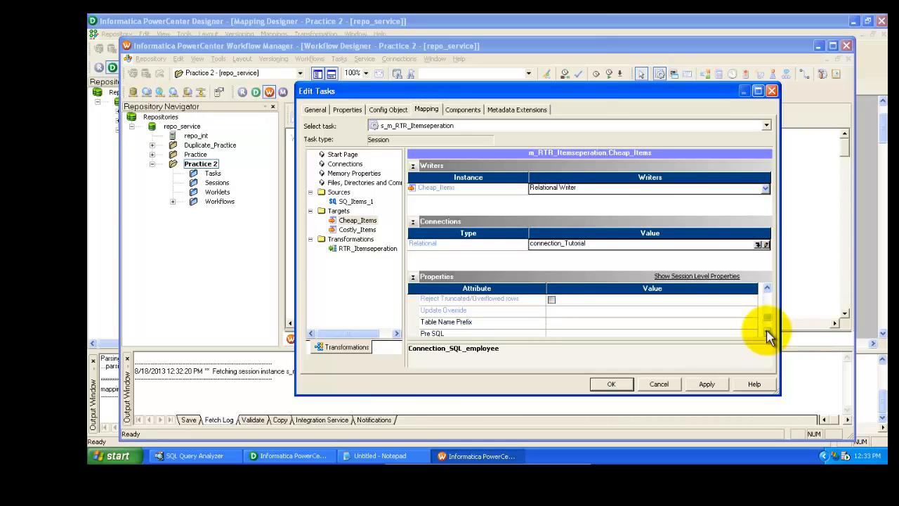
click(596, 302)
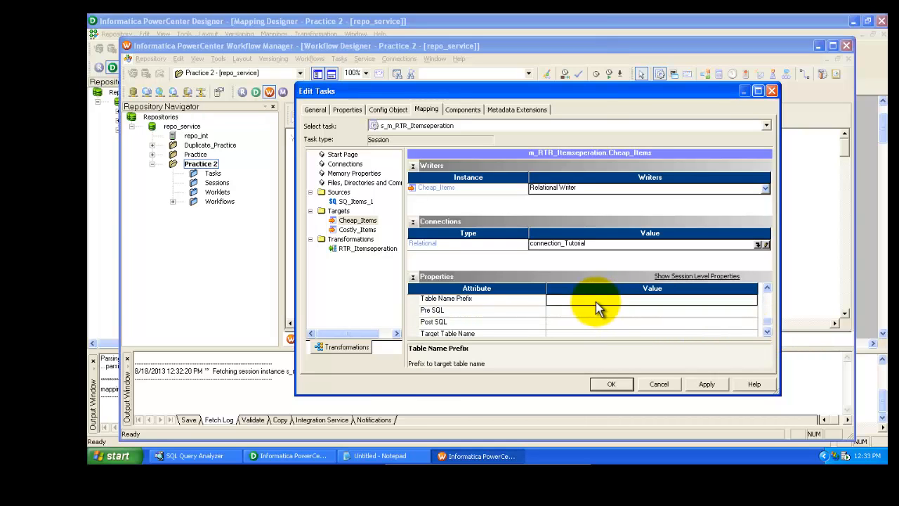
text(d)
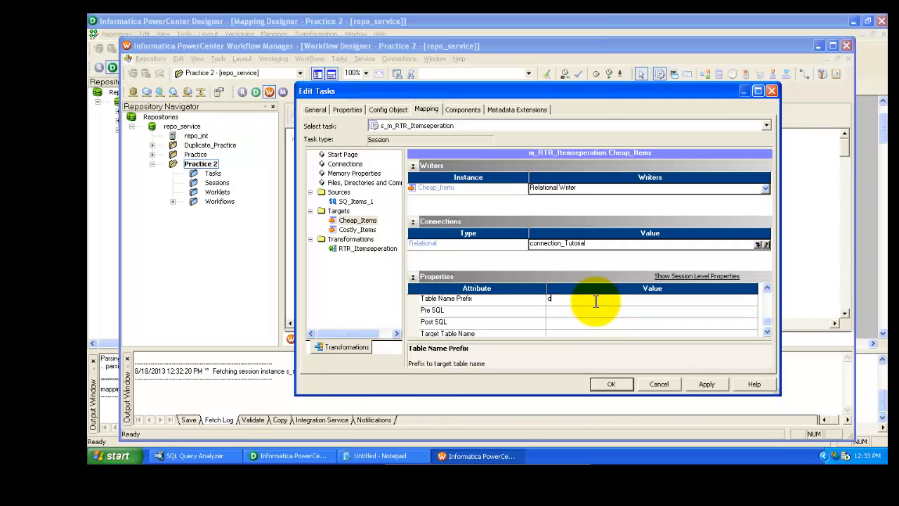
text(bo)
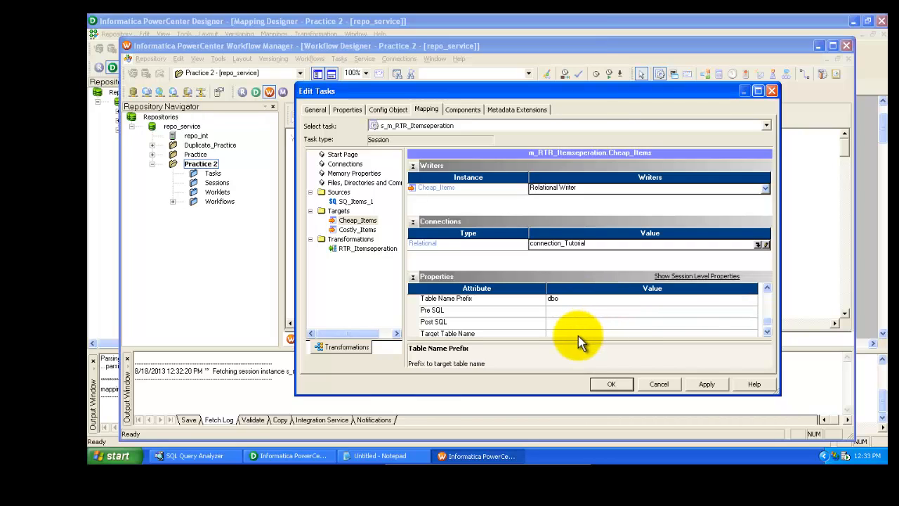
click(576, 334)
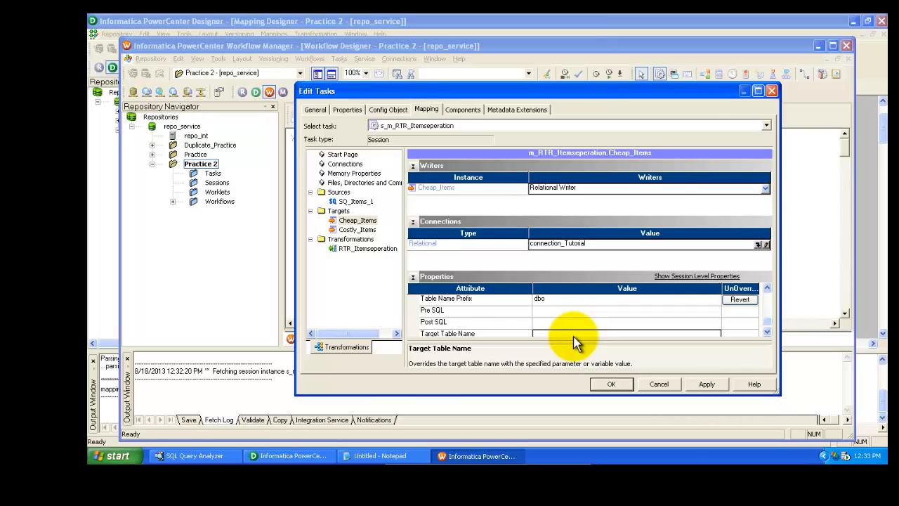
text(Cheap_Items)
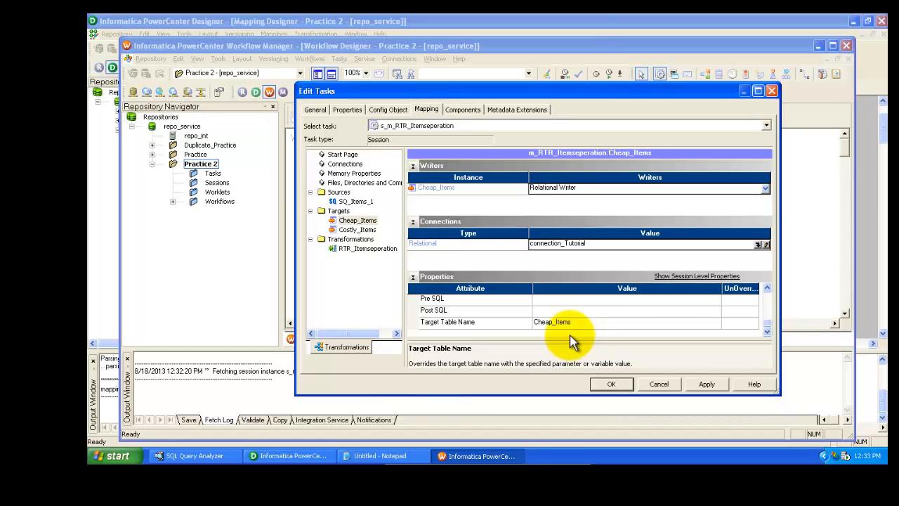
click(607, 311)
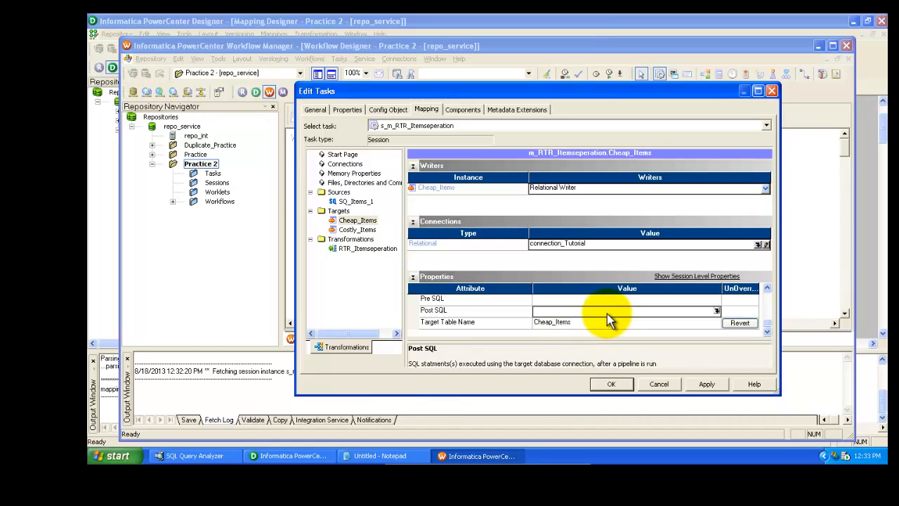
Set the Costly_Items target's relational connection to connection_Tutorial
click(356, 230)
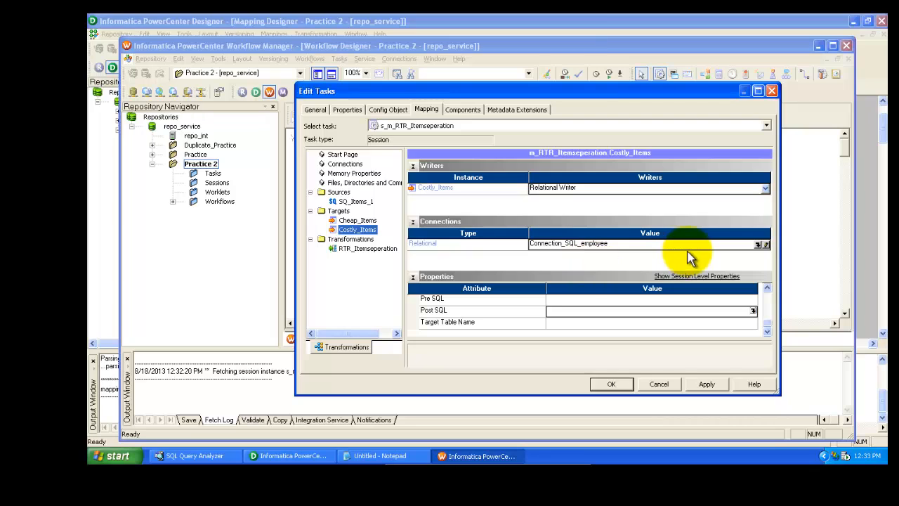
click(759, 246)
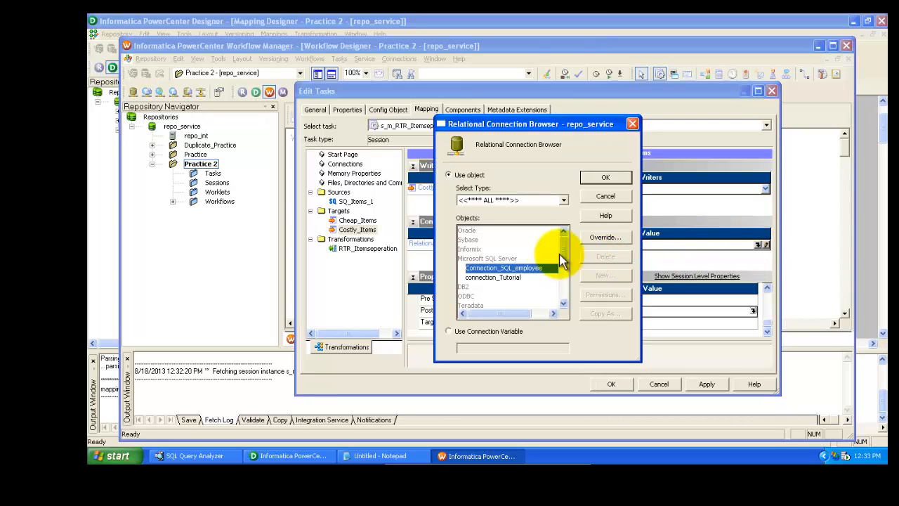
click(500, 277)
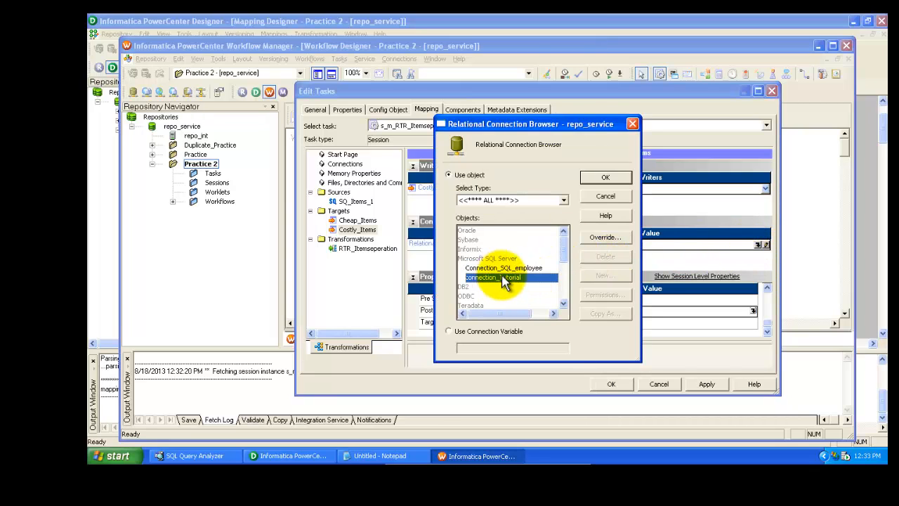
click(605, 176)
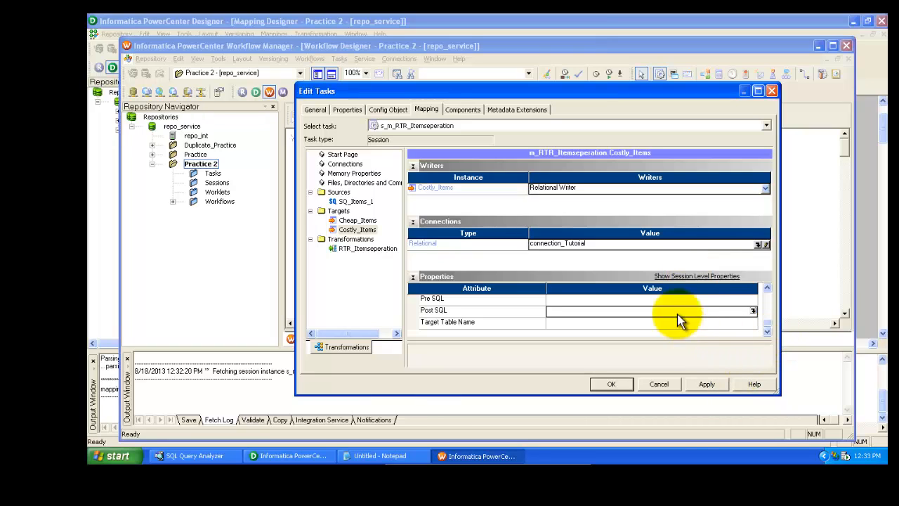
Set the Costly_Items target's table name prefix to dbo and its target table name to Costly_Items, then close the session editor
click(767, 289)
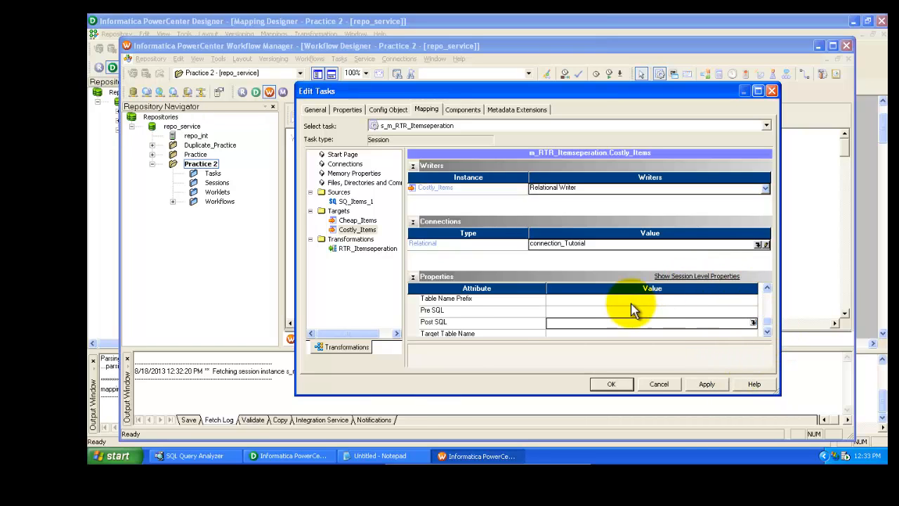
click(614, 301)
text(dbo)
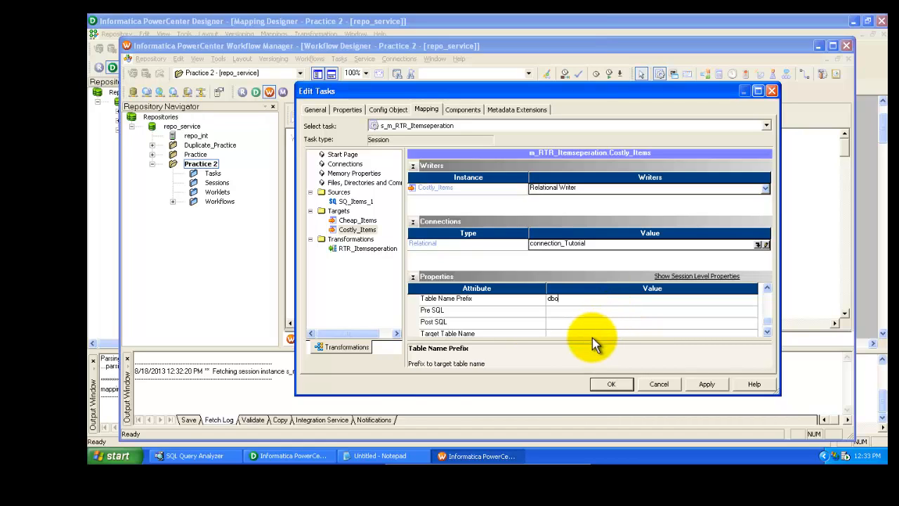
click(592, 335)
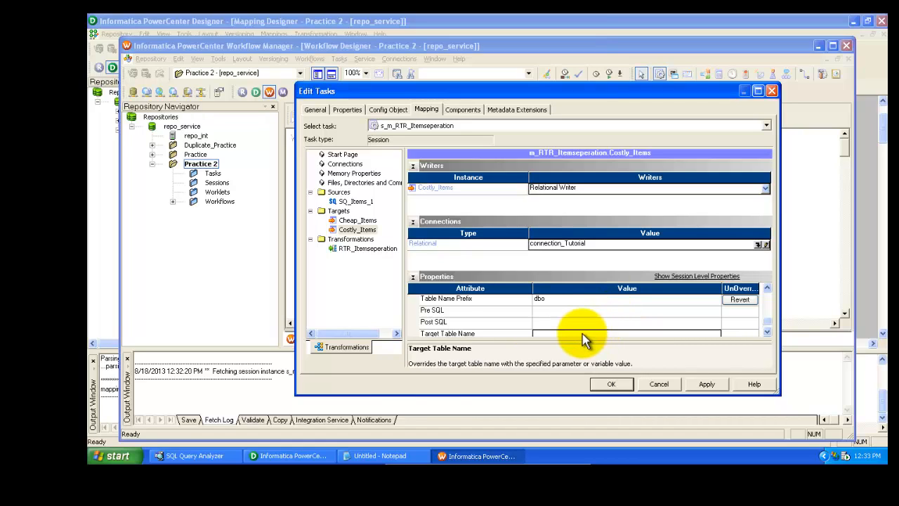
text(Costly_Items)
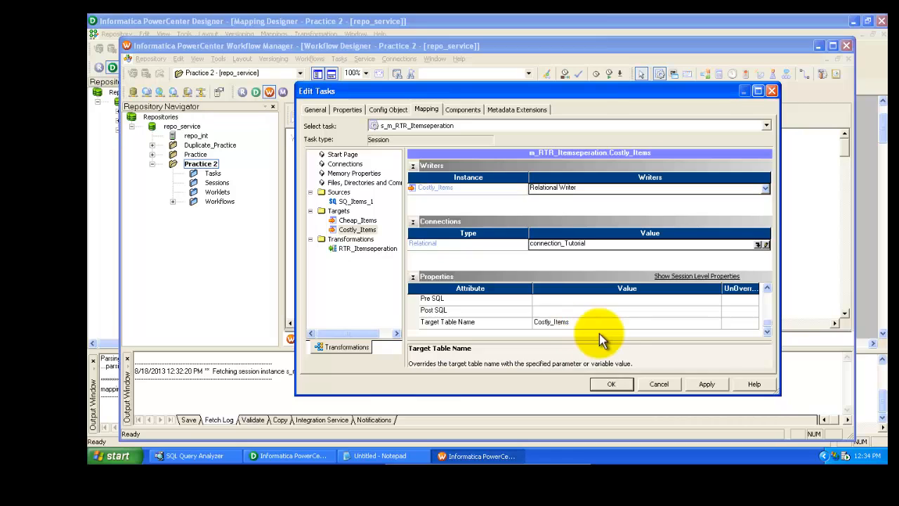
click(664, 309)
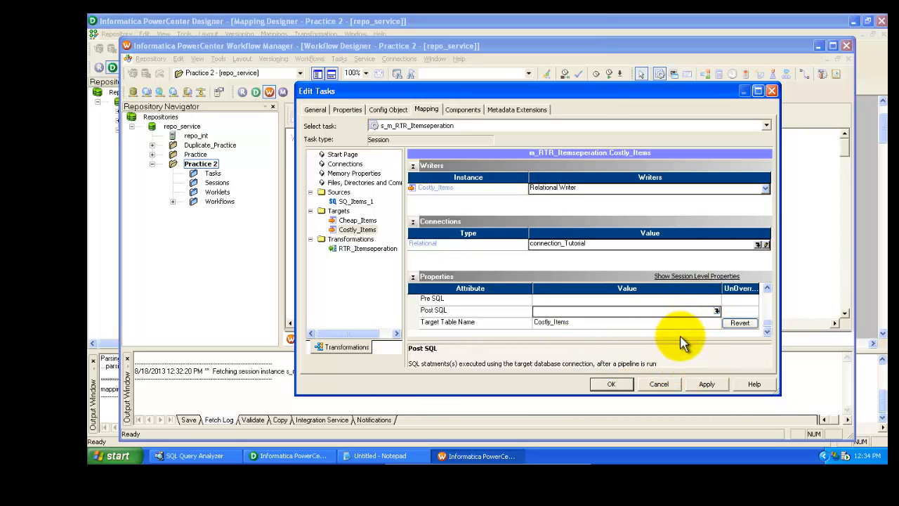
click(664, 325)
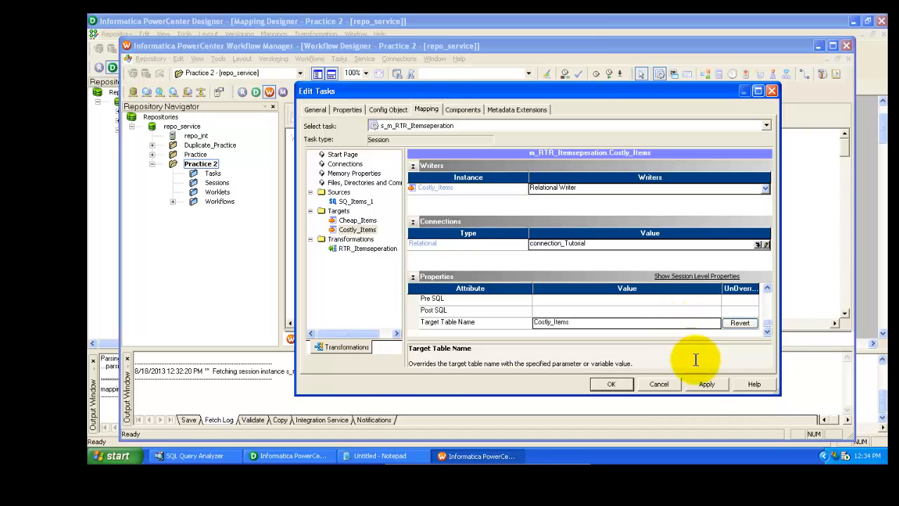
click(611, 384)
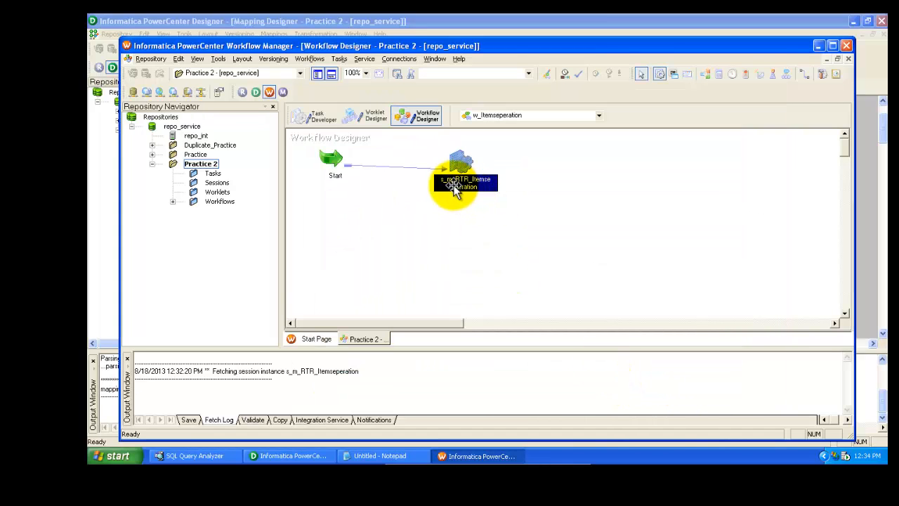
Validate the s_m_RTR_Itemseperation session in the workflow
mouse_move(456, 189)
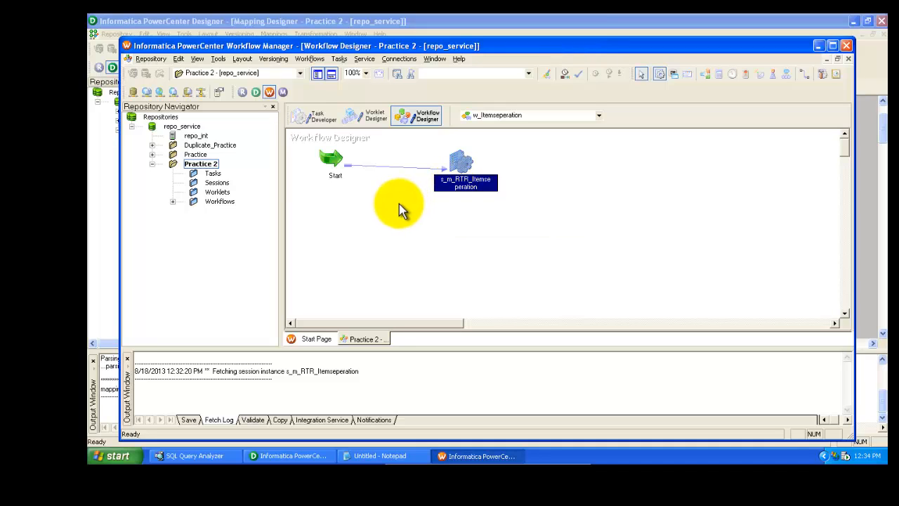
right_click(453, 184)
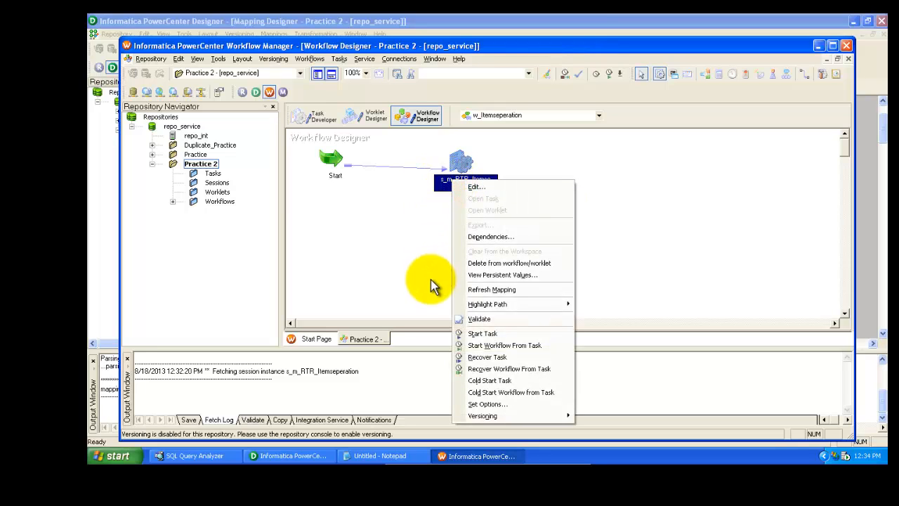
click(484, 320)
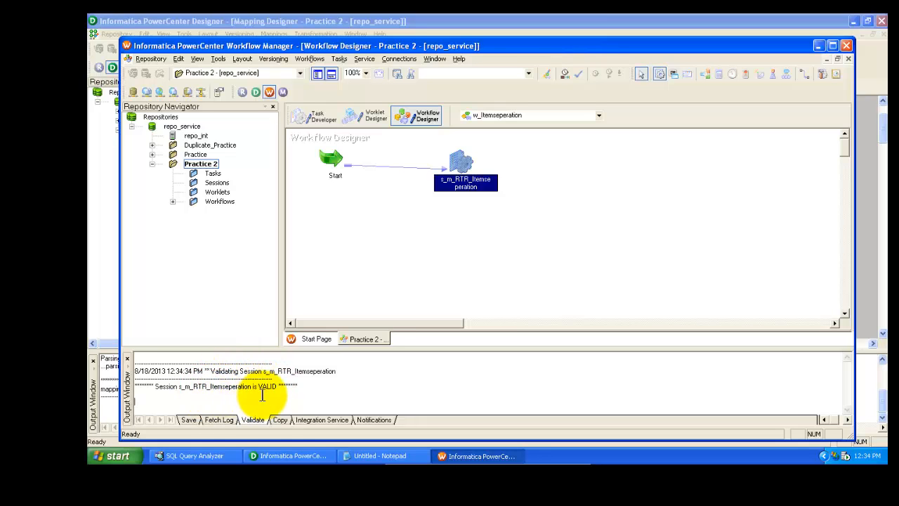
Switch to SQL Query Analyzer to review the Items_1, Costly_Items and Cheap_Items query results, and return to Workflow Manager
right_click(457, 187)
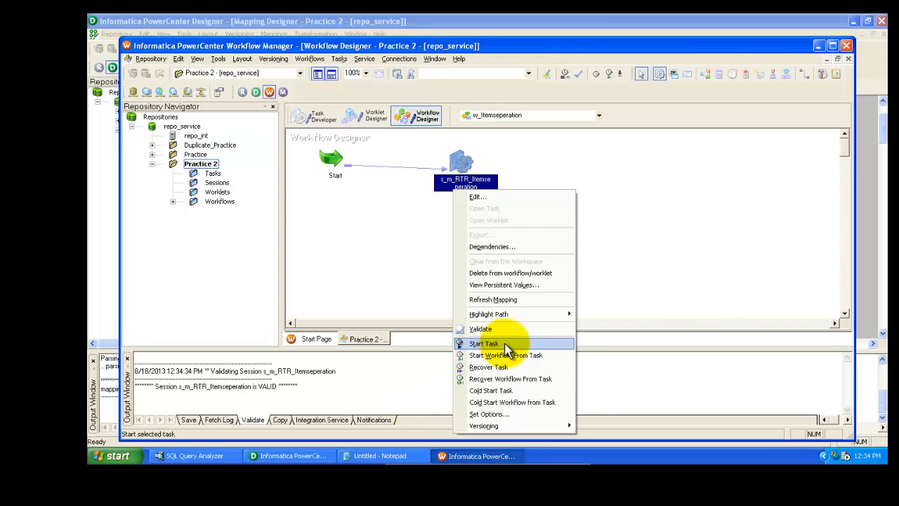
click(204, 456)
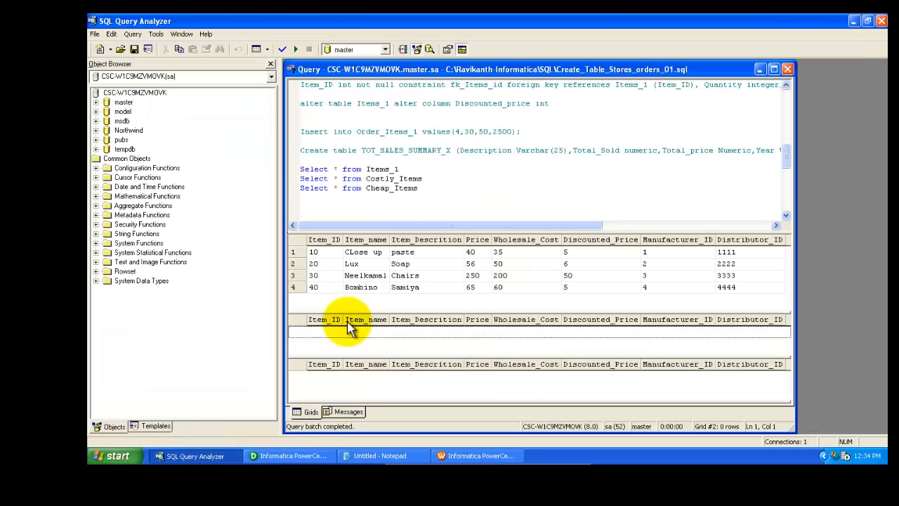
click(413, 178)
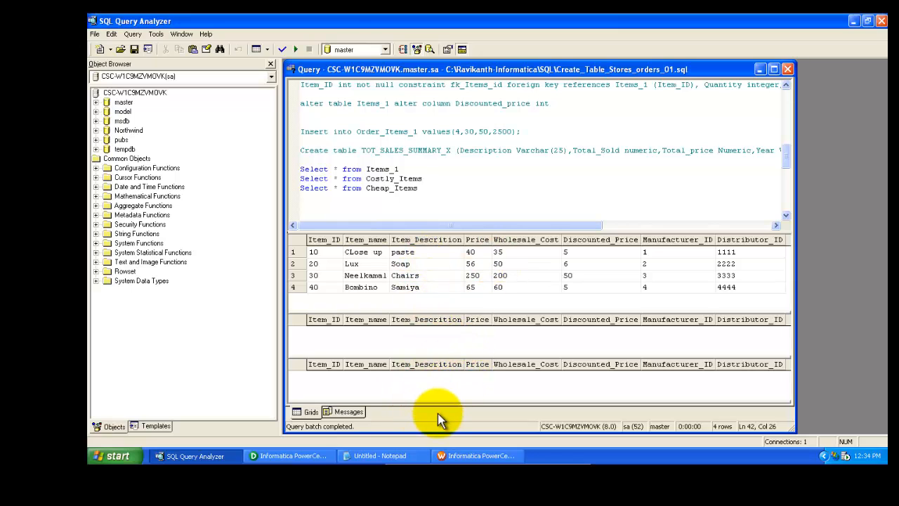
click(456, 453)
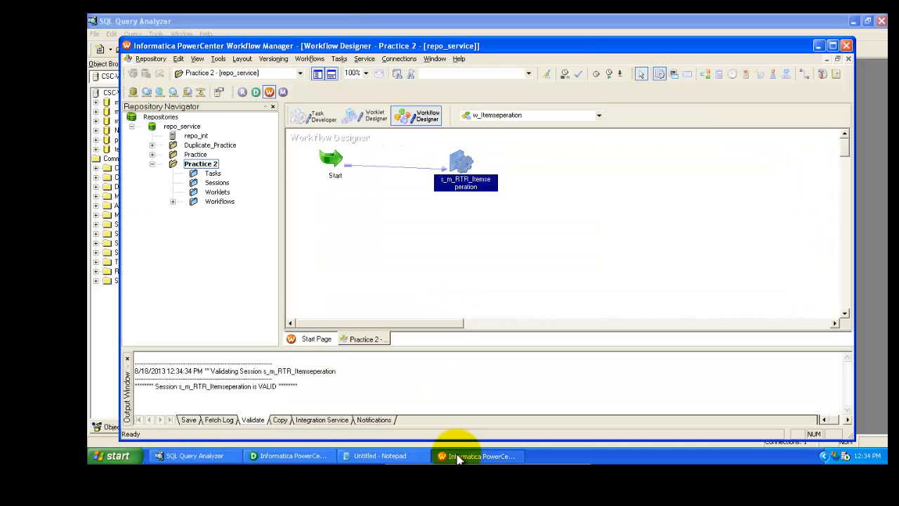
Try to start the s_m_RTR_Itemseperation session task
mouse_move(476, 190)
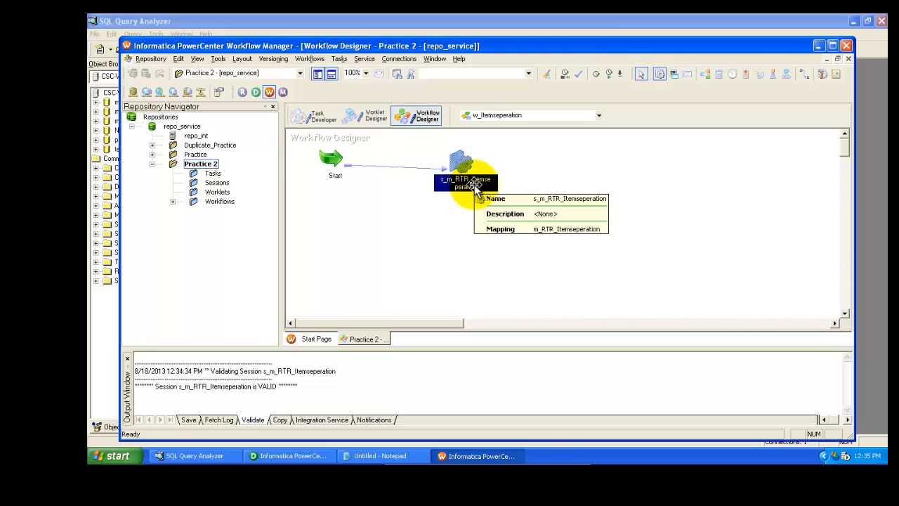
right_click(475, 188)
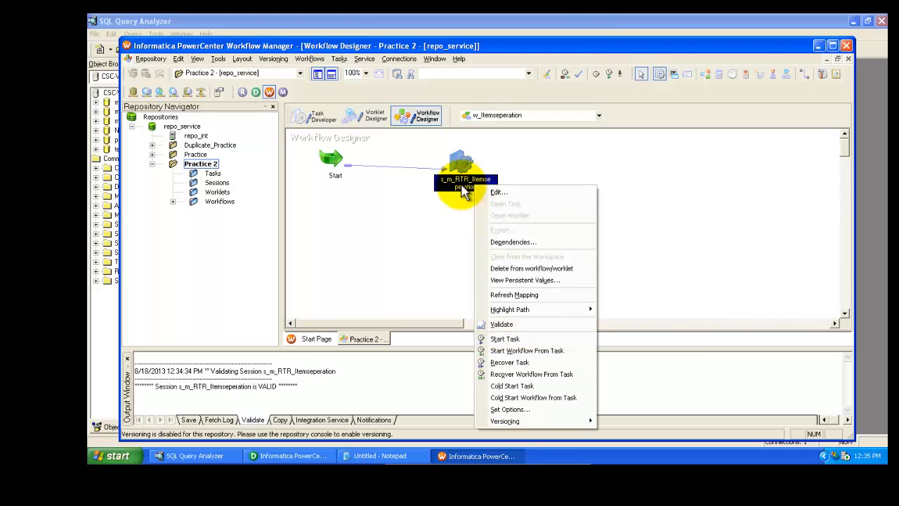
click(510, 343)
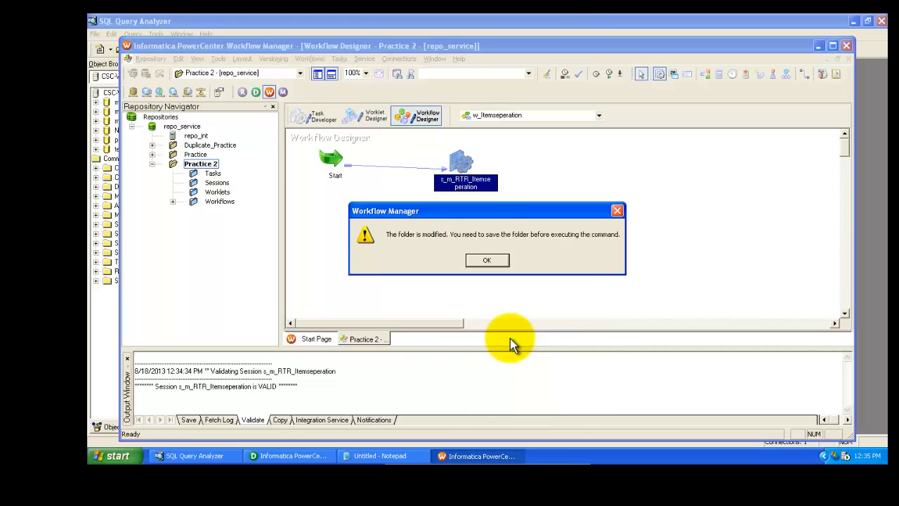
click(487, 261)
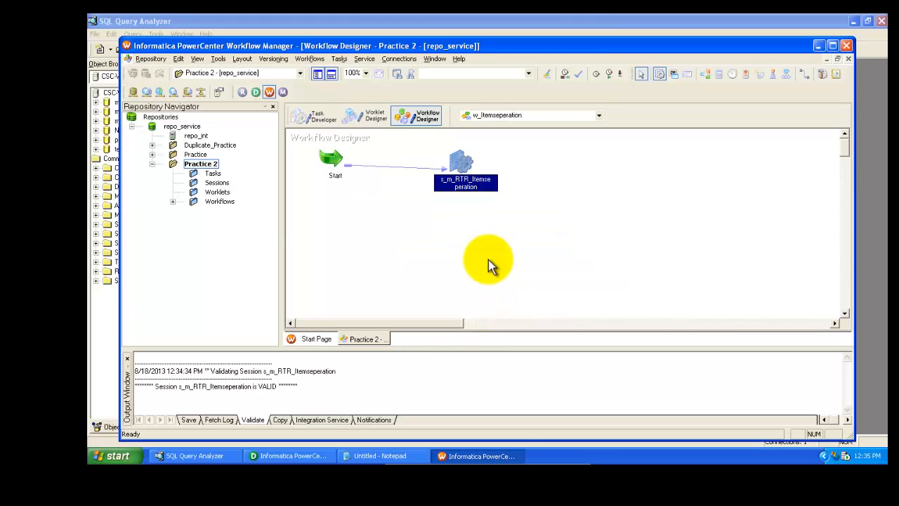
Save the repository folder and start the s_m_RTR_Itemseperation session task
click(153, 59)
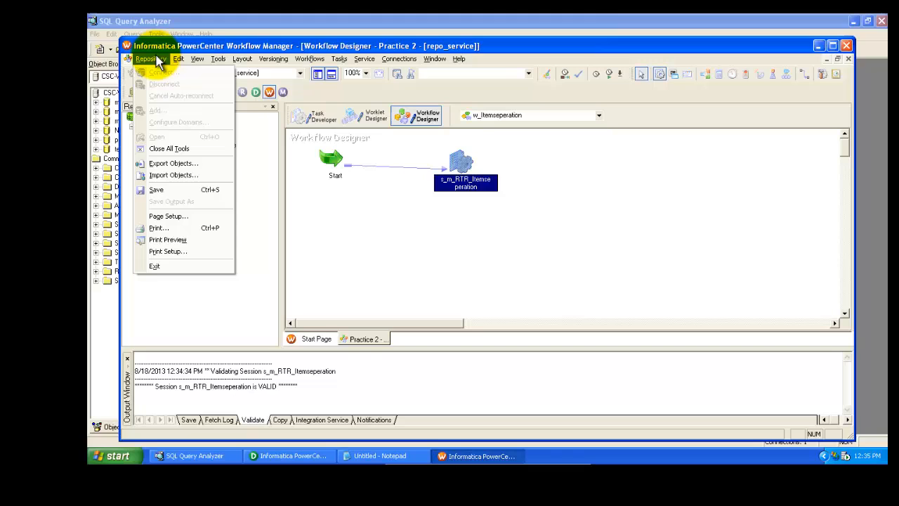
click(156, 190)
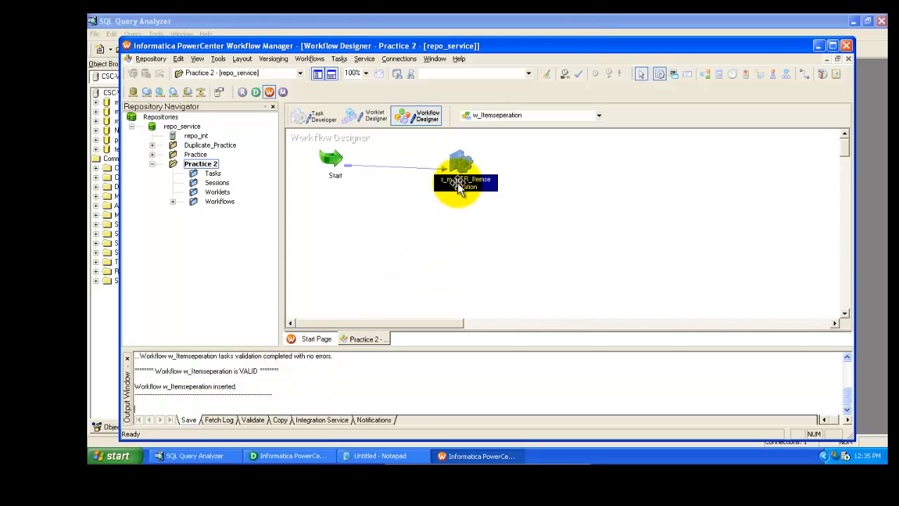
right_click(458, 186)
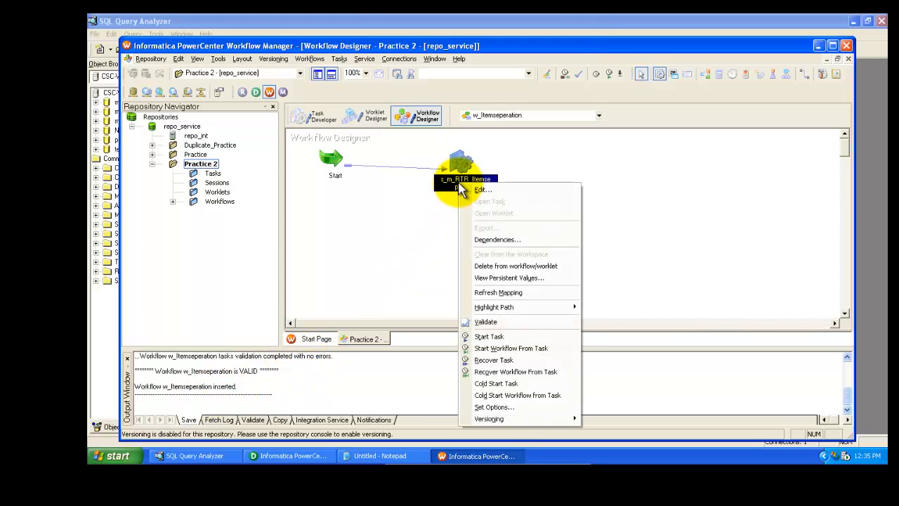
click(489, 336)
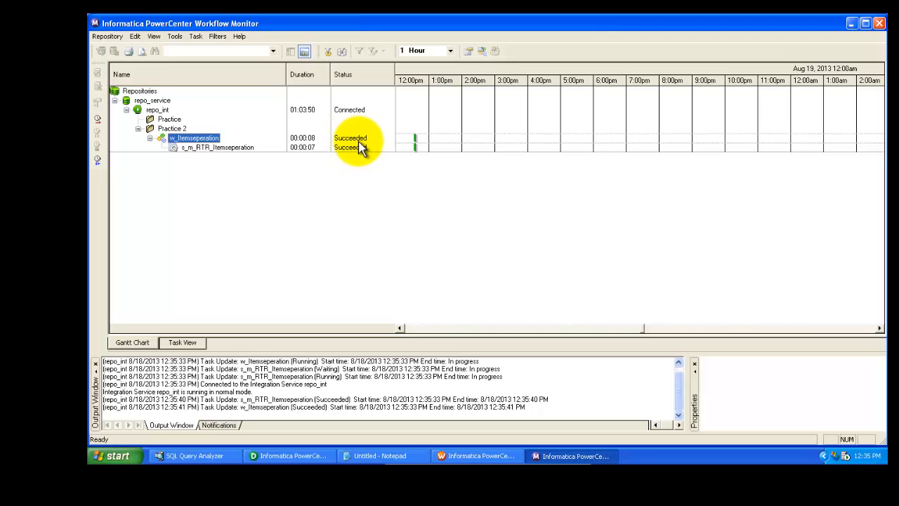
Open the session log for s_m_RTR_Itemseperation in the Workflow Monitor and maximize it
click(210, 149)
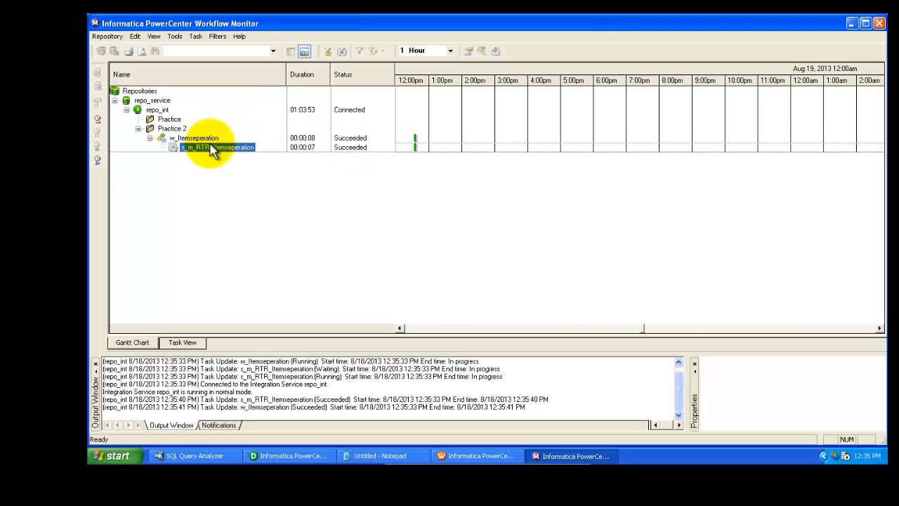
right_click(211, 148)
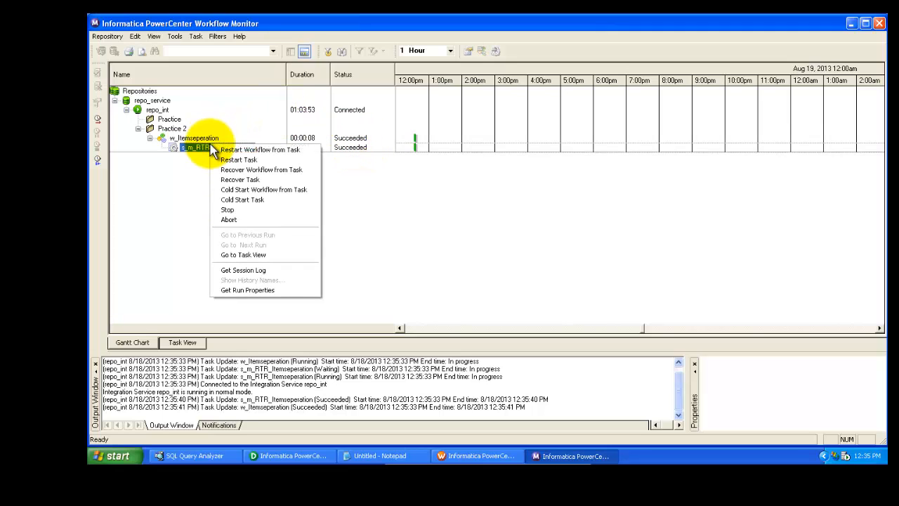
click(269, 271)
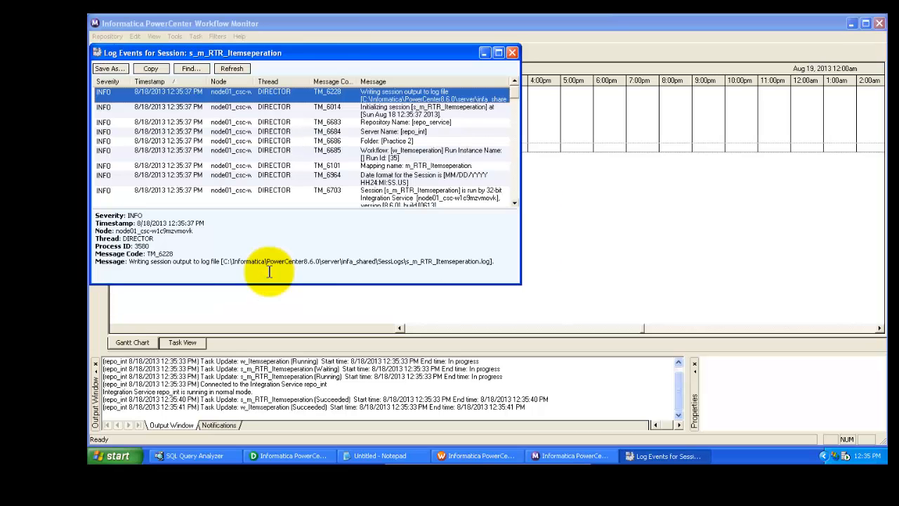
click(498, 52)
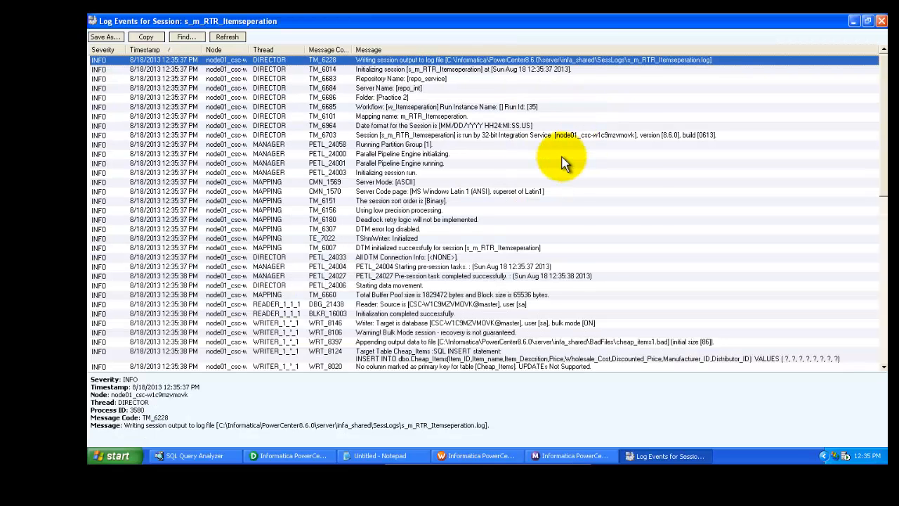
Scroll through the session log entries to examine the load summary for the Cheap_Items and Costly_Items targets
click(479, 276)
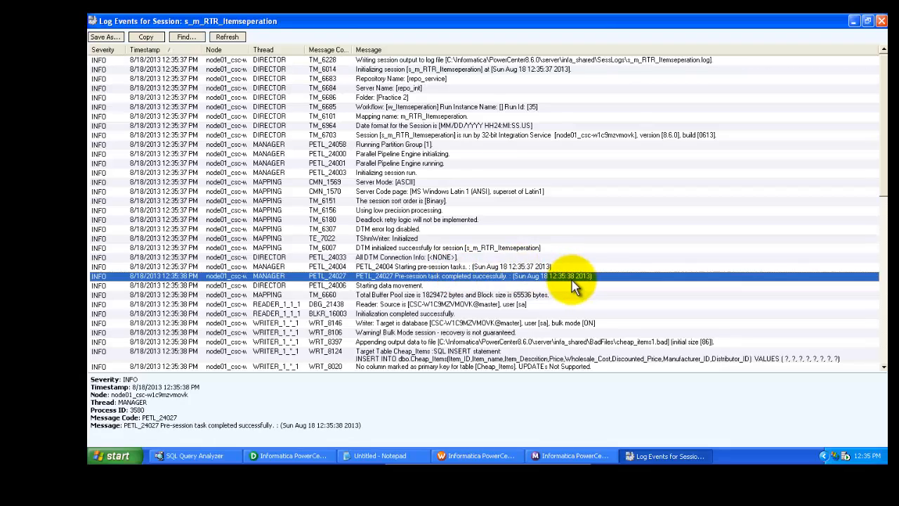
key(Down)
key(Down)
key(Down)
key(Down)
key(Down)
key(Down)
key(Down)
key(Down)
key(Down)
key(Down)
key(Down)
key(Down)
key(Down)
key(Down)
key(Down)
key(Down)
key(Down)
key(Down)
key(Down)
key(Down)
key(Down)
key(Down)
key(Down)
key(Down)
key(Up)
key(Up)
key(Up)
key(Up)
key(Up)
key(Up)
key(Up)
key(Up)
key(Up)
key(Up)
key(Up)
key(Up)
key(Up)
key(Up)
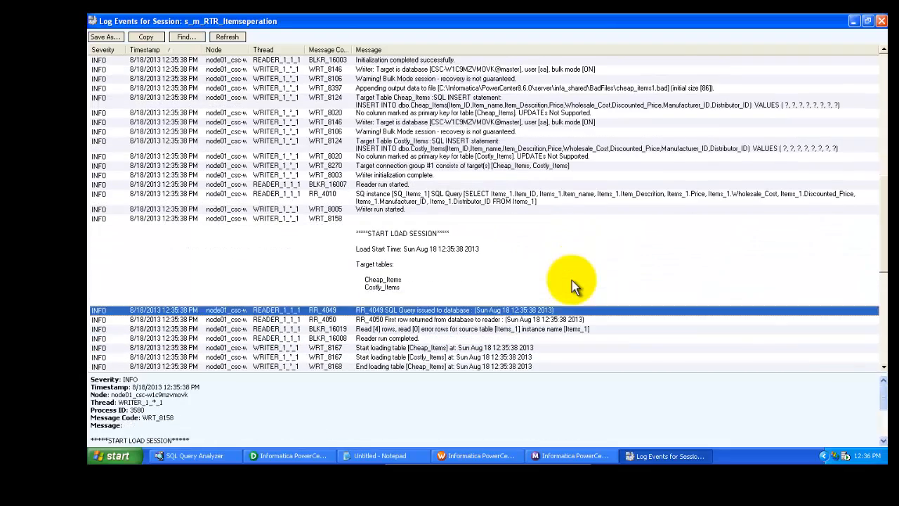
key(Down)
key(Down)
key(Down)
key(Up)
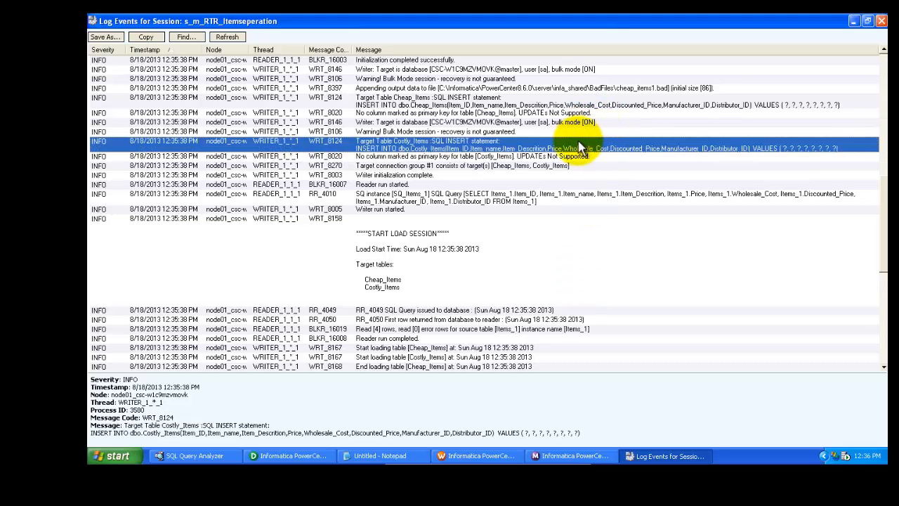
key(Down)
key(Down)
key(Down)
key(Down)
key(Down)
key(Down)
key(Down)
key(Down)
key(Down)
key(Down)
key(Down)
key(Down)
key(Down)
key(Down)
key(Down)
key(Down)
key(Down)
key(Down)
key(Down)
key(Down)
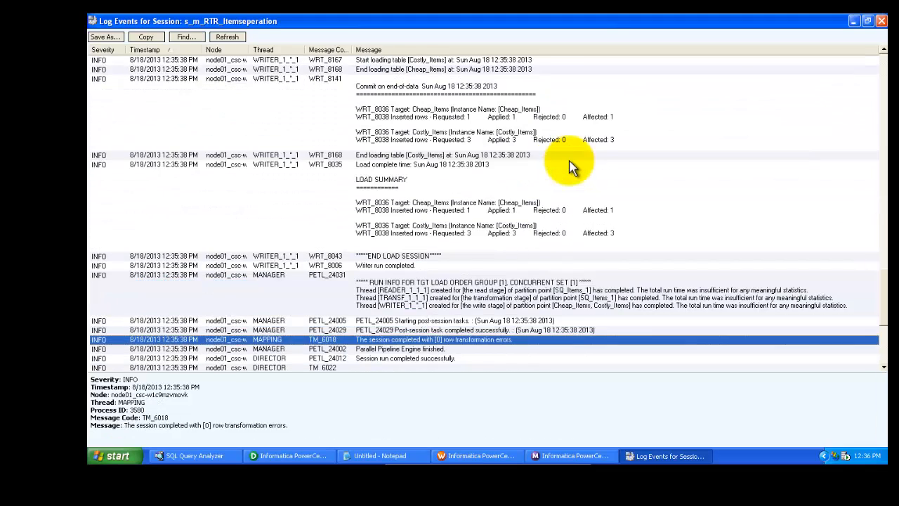
key(Up)
key(Up)
key(Up)
key(Up)
key(Up)
key(Up)
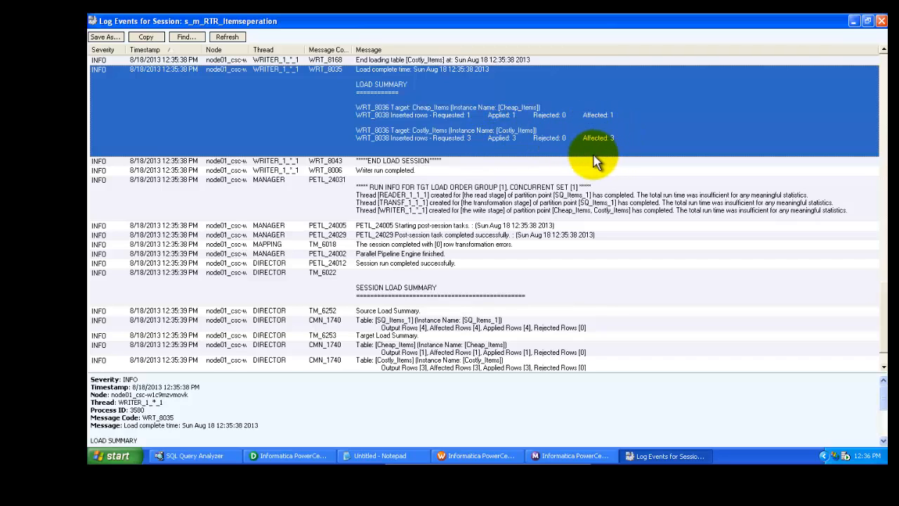
Close the session log window and minimize the Workflow Monitor
click(882, 26)
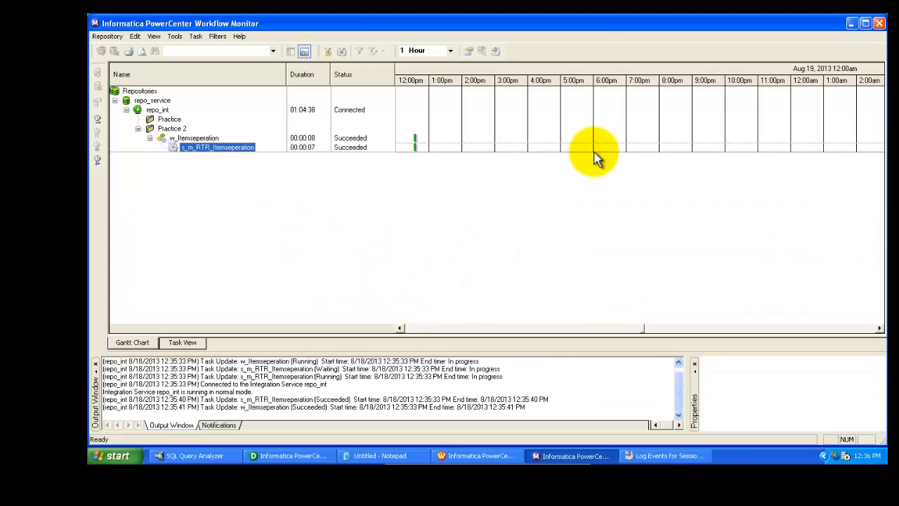
click(664, 454)
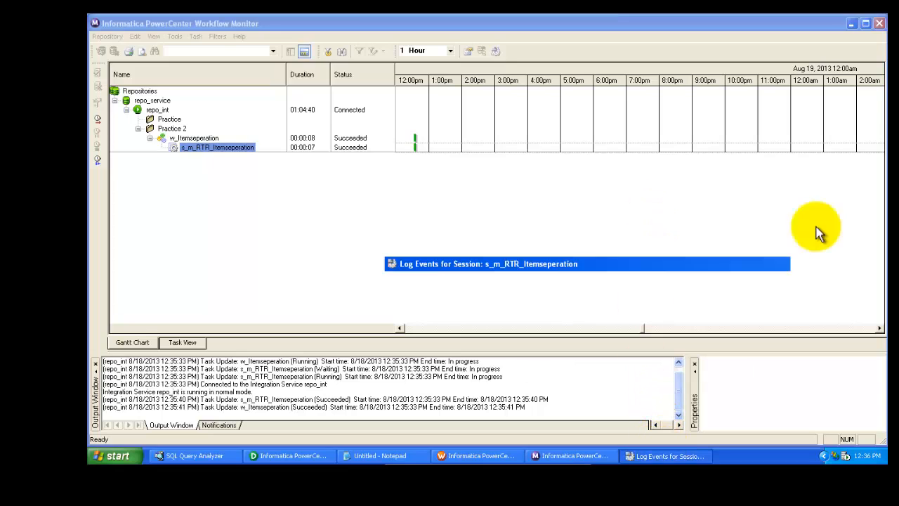
click(882, 21)
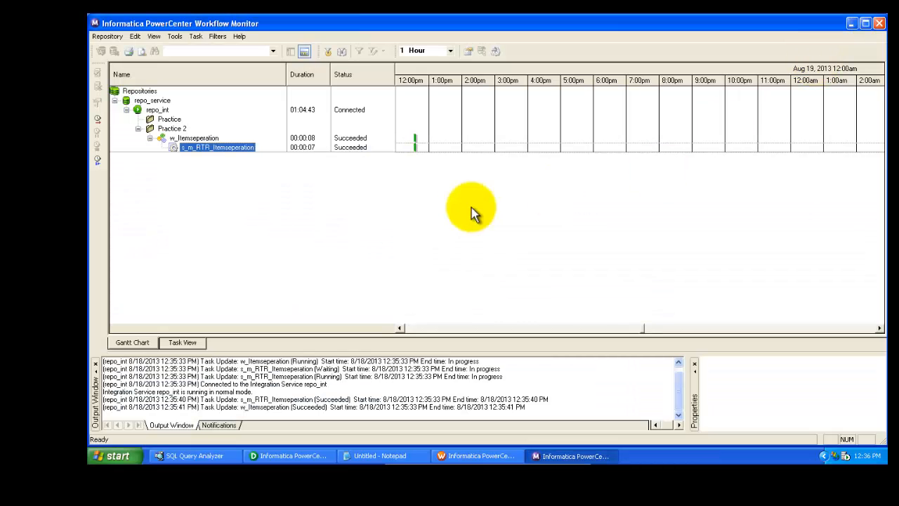
click(852, 23)
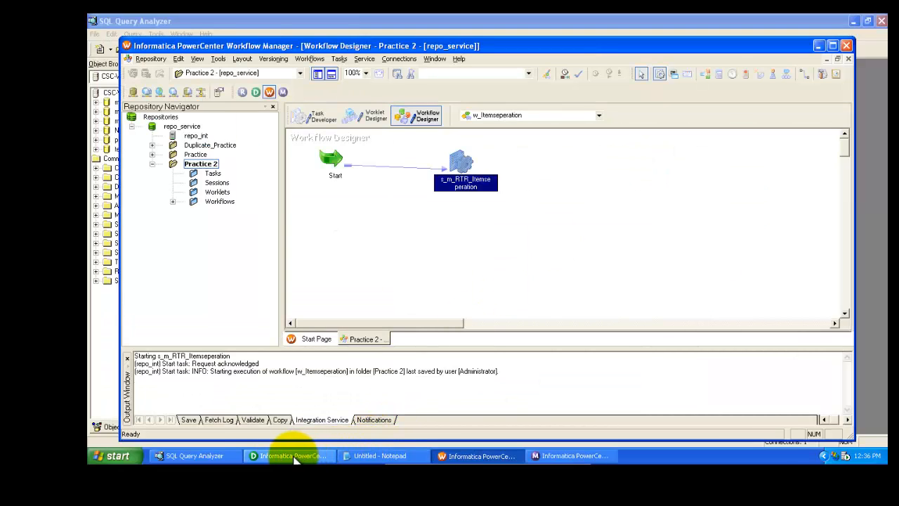
Switch to SQL Query Analyzer and run the Select queries on Items_1, Costly_Items and Cheap_Items
click(226, 458)
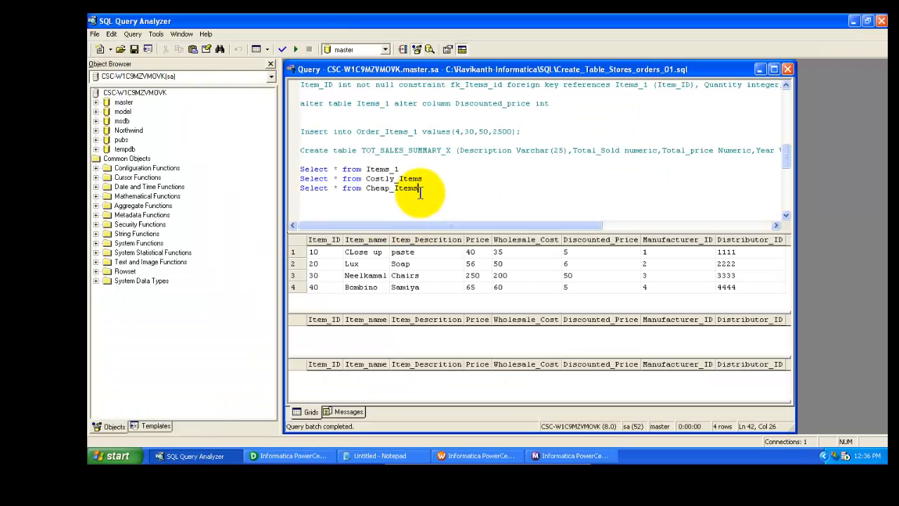
key(Return)
click(420, 188)
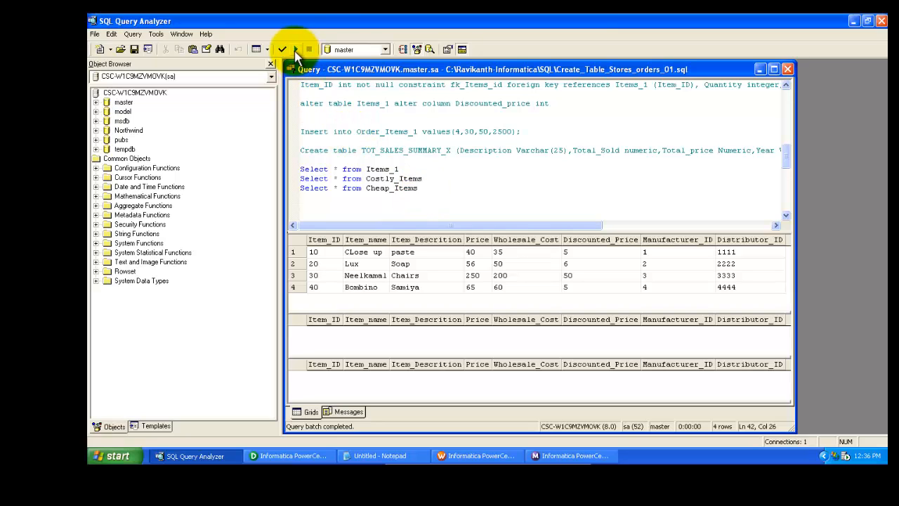
click(296, 51)
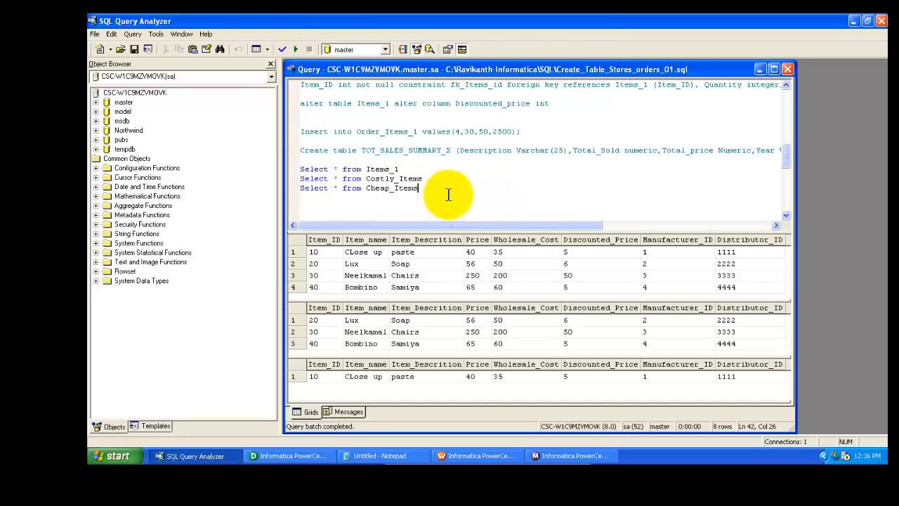
Examine the Price values of the rows in the Costly_Items and Cheap_Items result grids
click(426, 179)
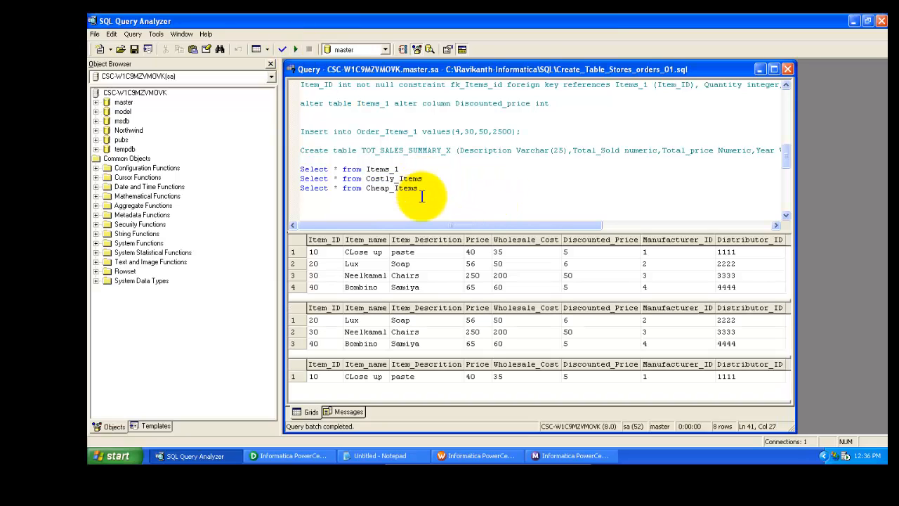
click(413, 322)
click(409, 344)
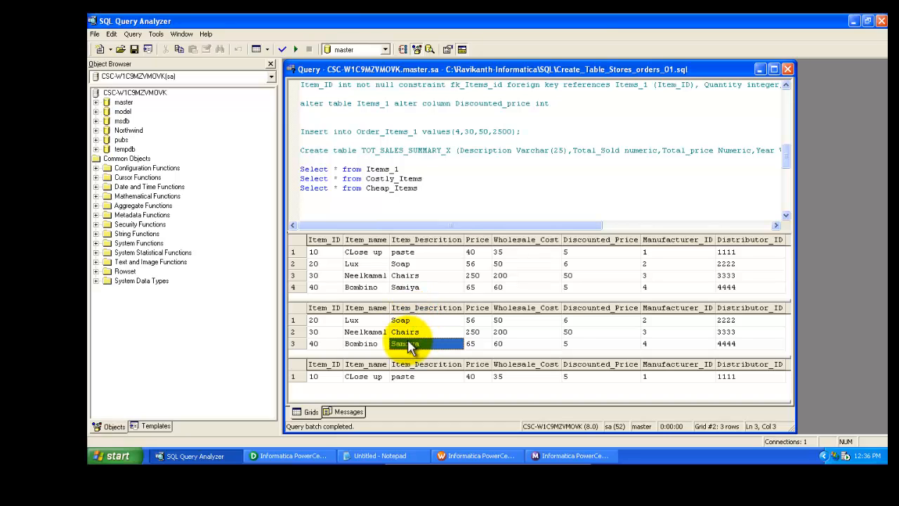
click(401, 320)
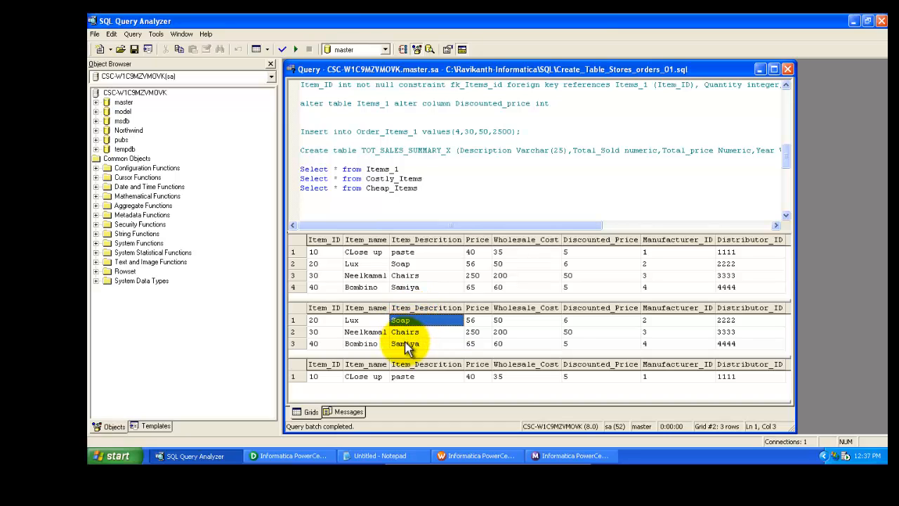
click(406, 346)
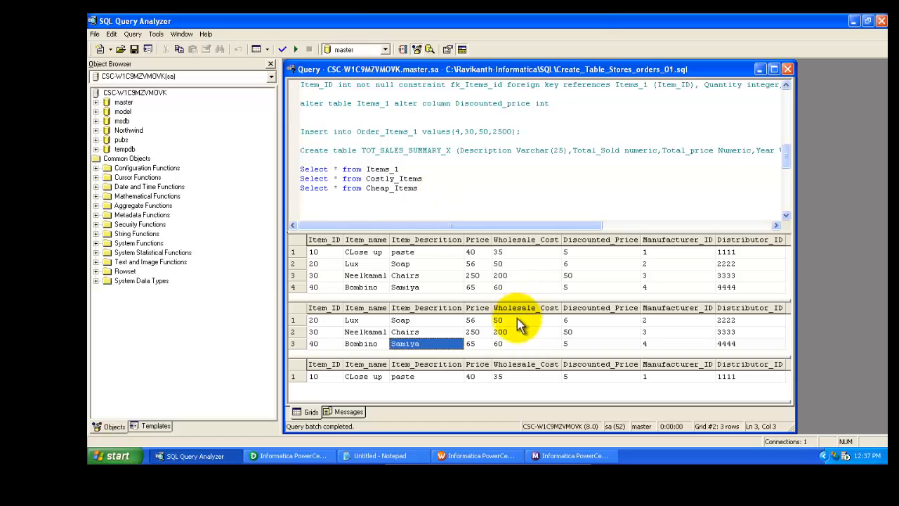
click(472, 321)
click(472, 343)
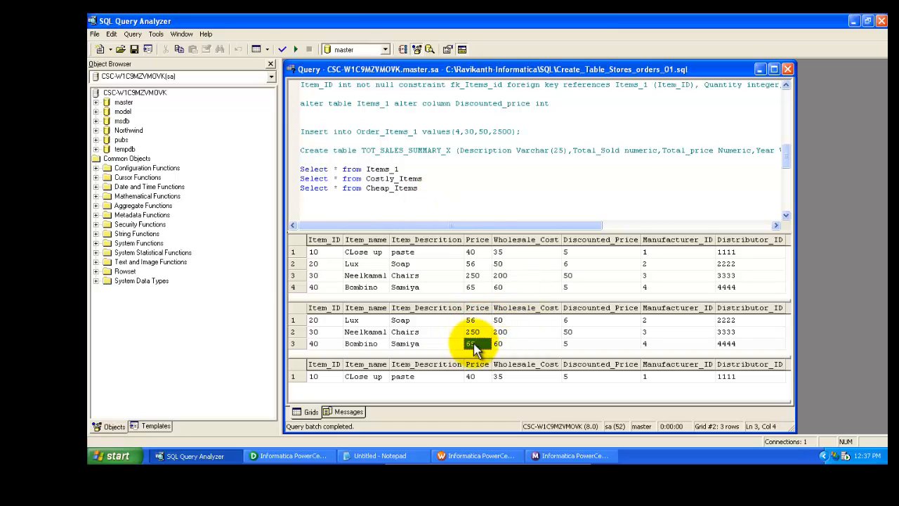
click(472, 321)
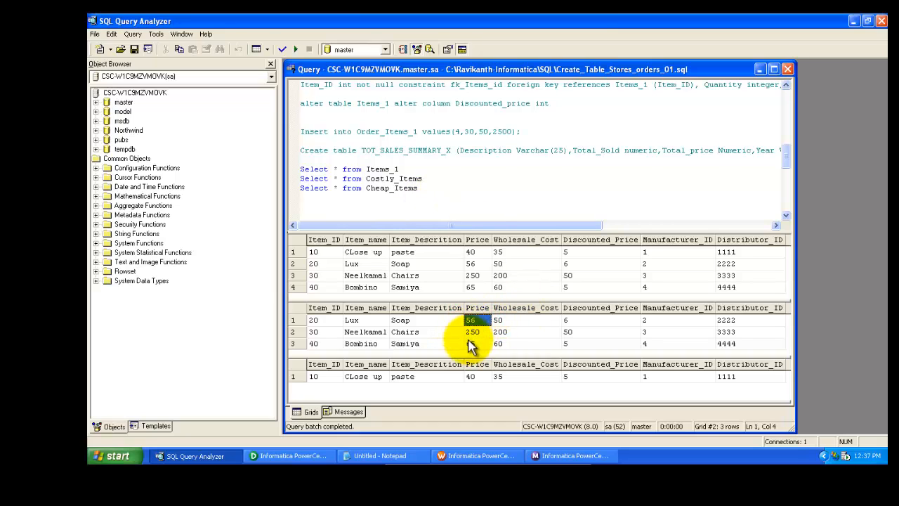
click(470, 344)
click(472, 321)
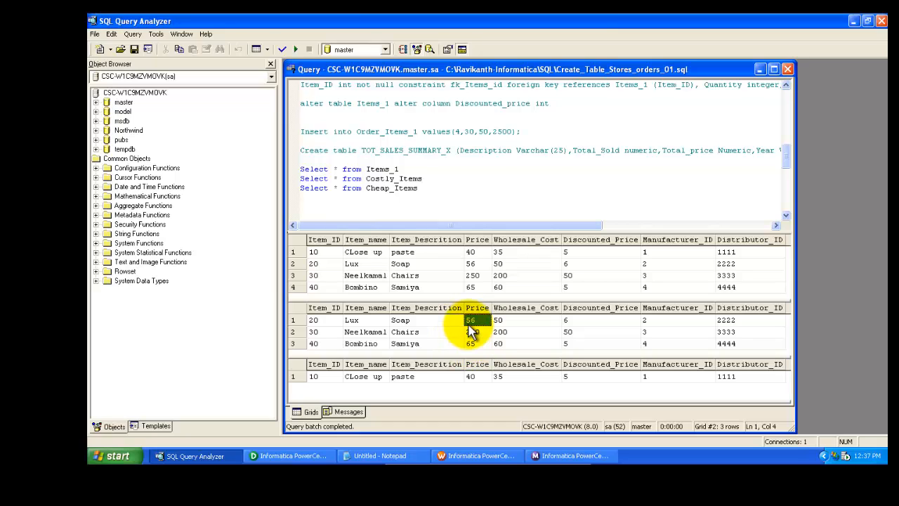
click(471, 344)
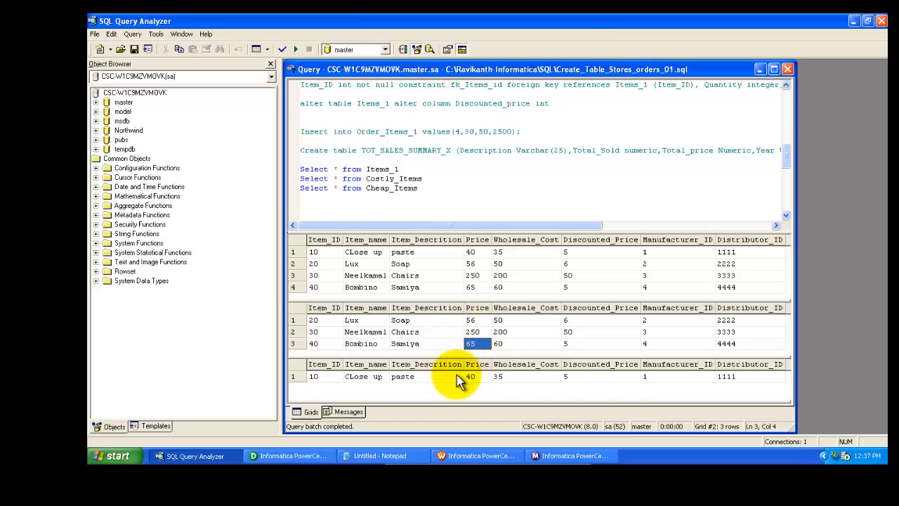
click(469, 376)
click(469, 378)
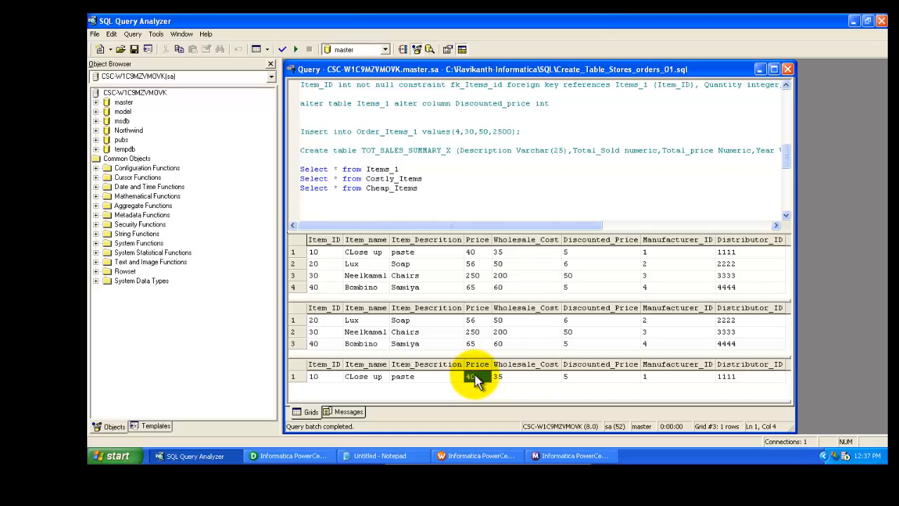
click(472, 321)
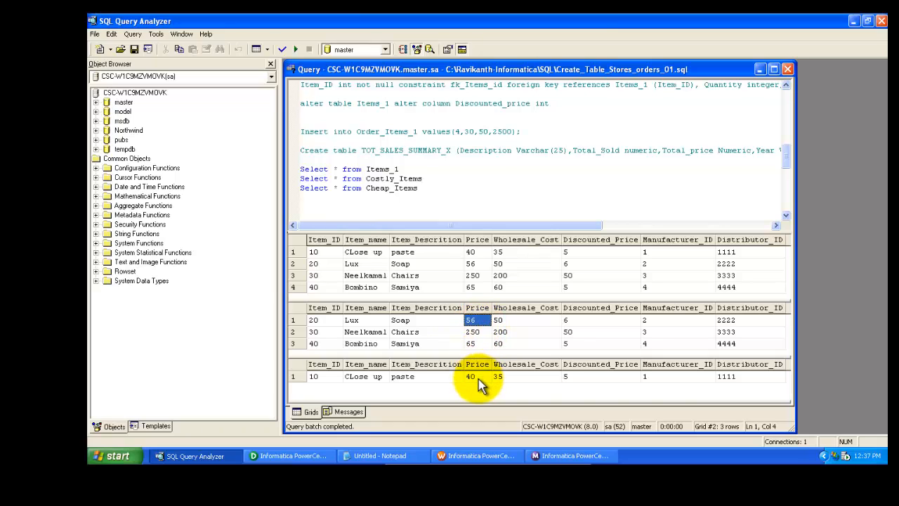
click(476, 380)
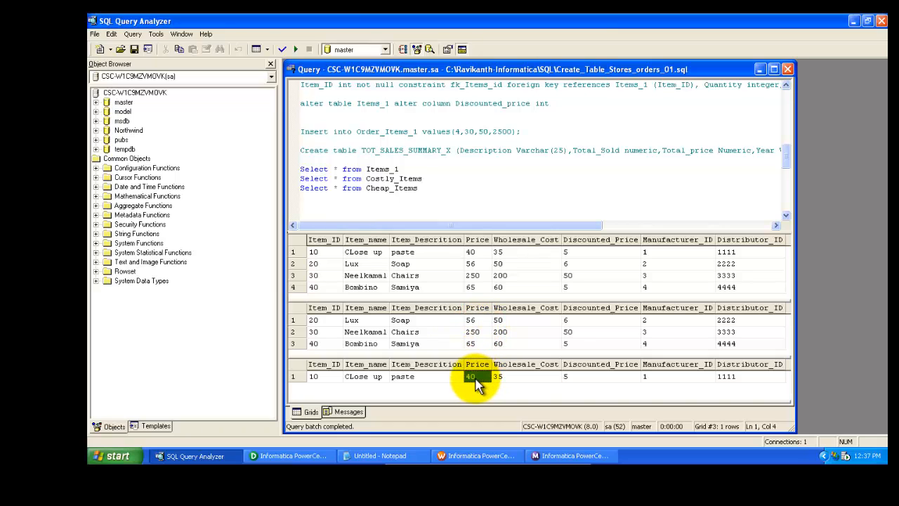
click(473, 321)
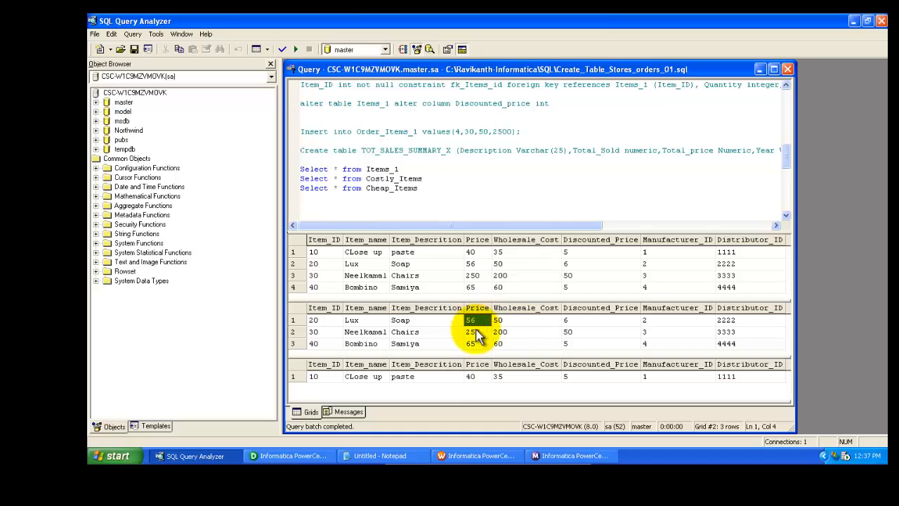
click(475, 344)
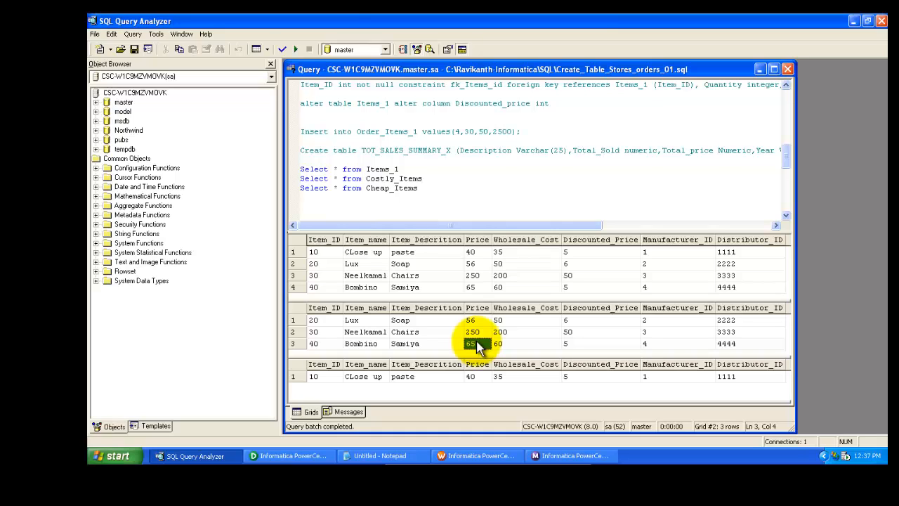
Examine the Price values of the rows in the Items_1 result grid for comparison
click(476, 251)
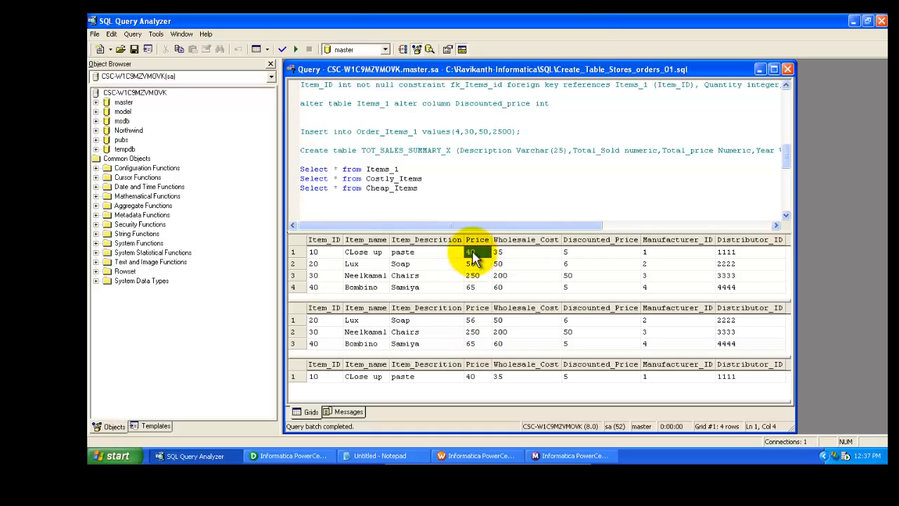
click(476, 287)
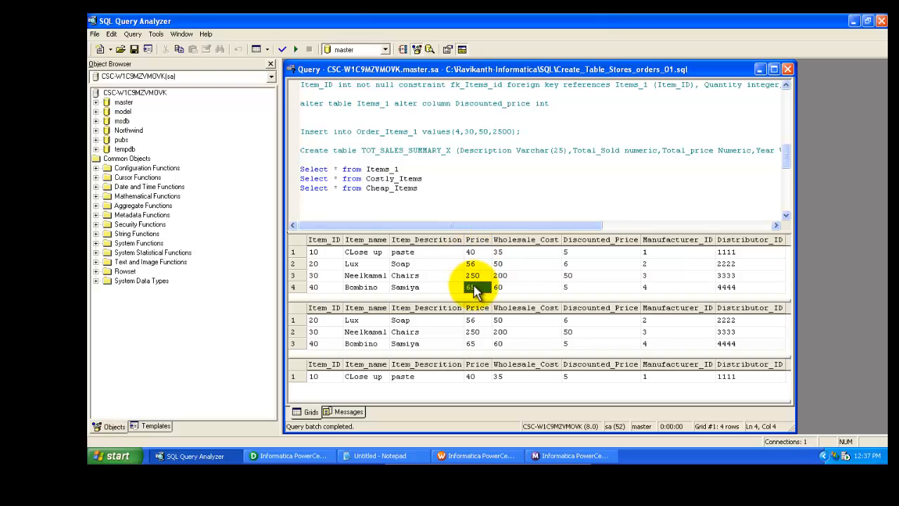
click(474, 253)
click(470, 288)
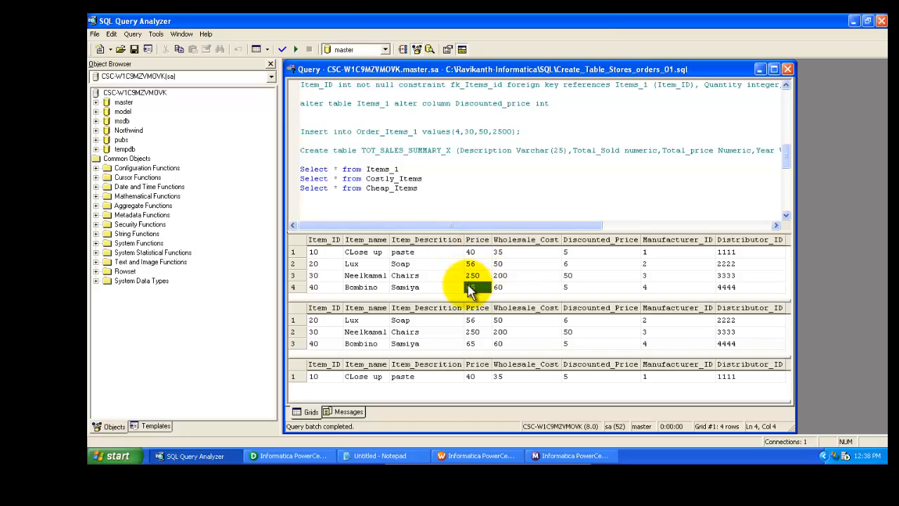
click(472, 254)
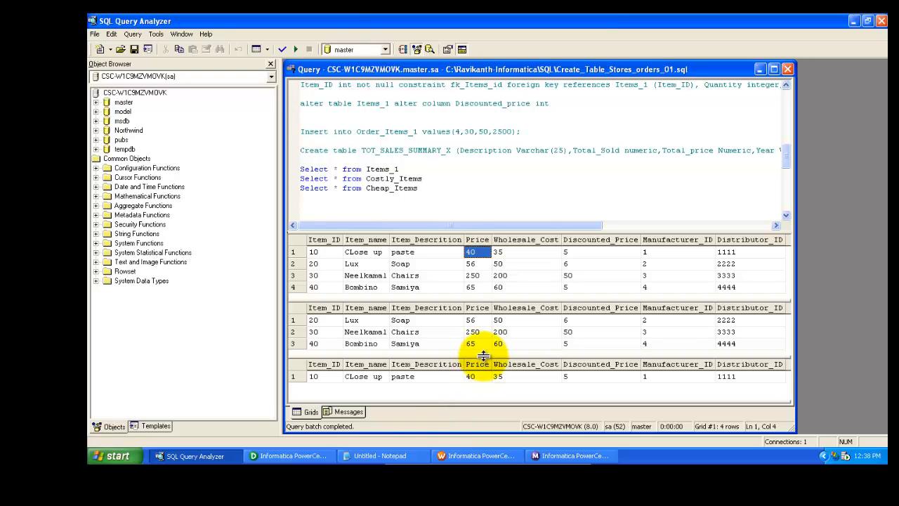
click(314, 456)
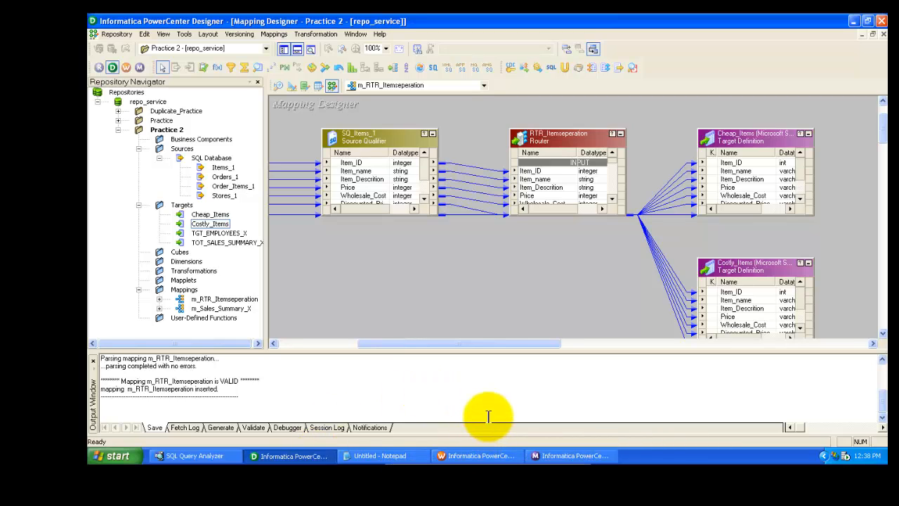
click(466, 455)
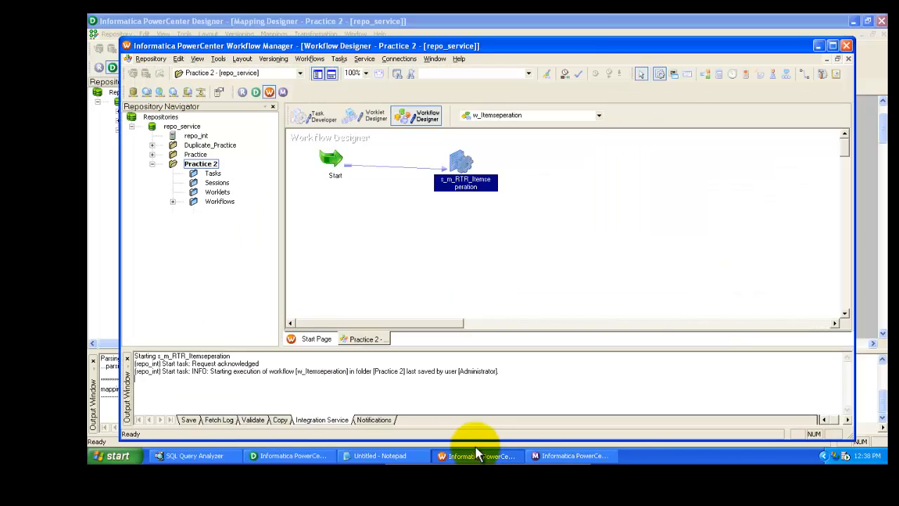
click(311, 455)
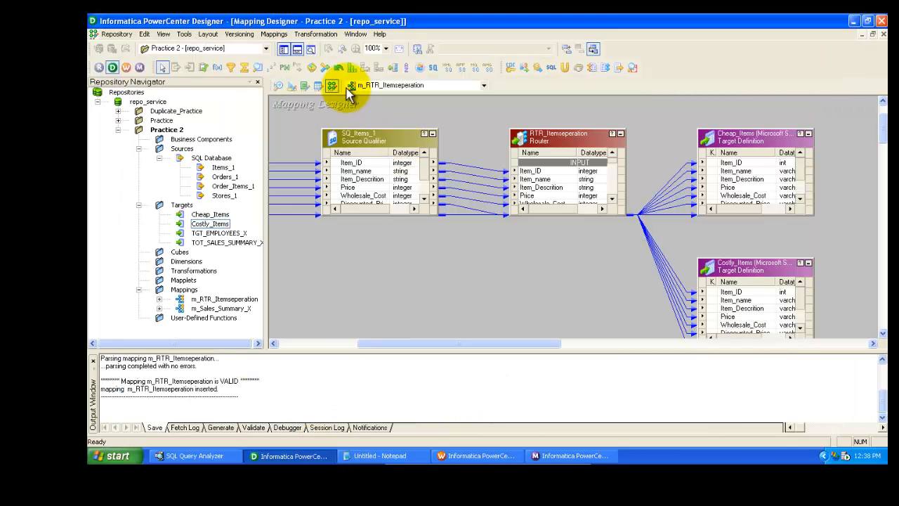
click(318, 34)
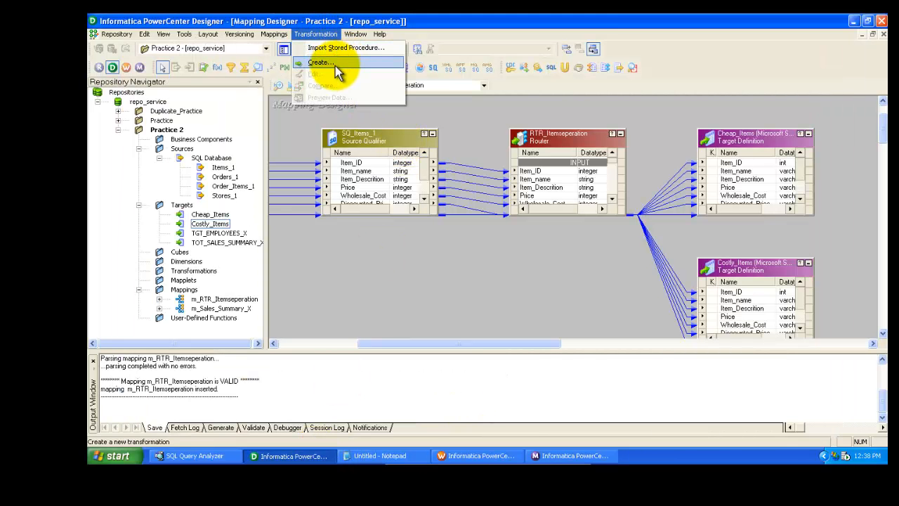
click(336, 63)
click(602, 207)
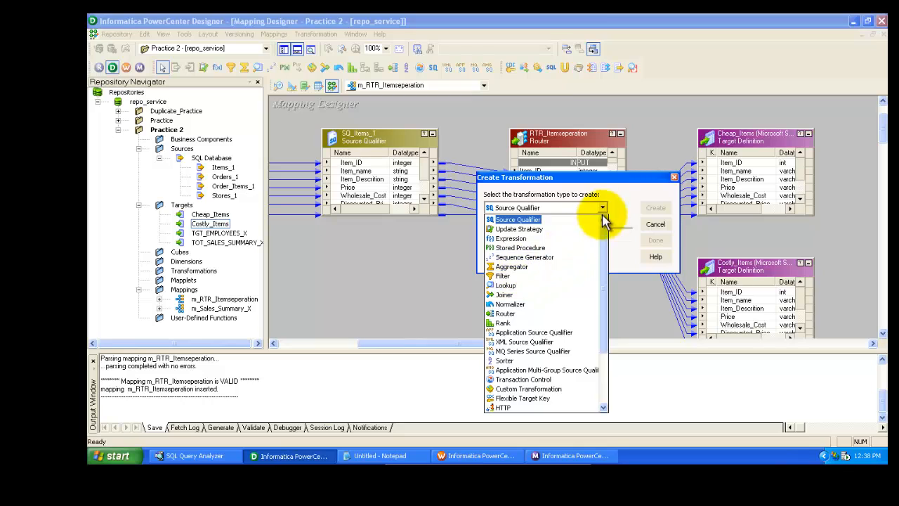
click(627, 184)
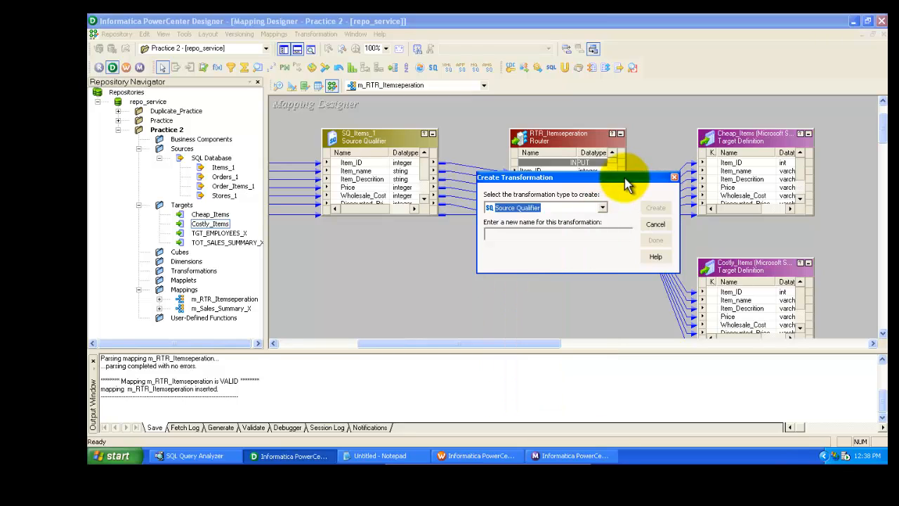
click(656, 226)
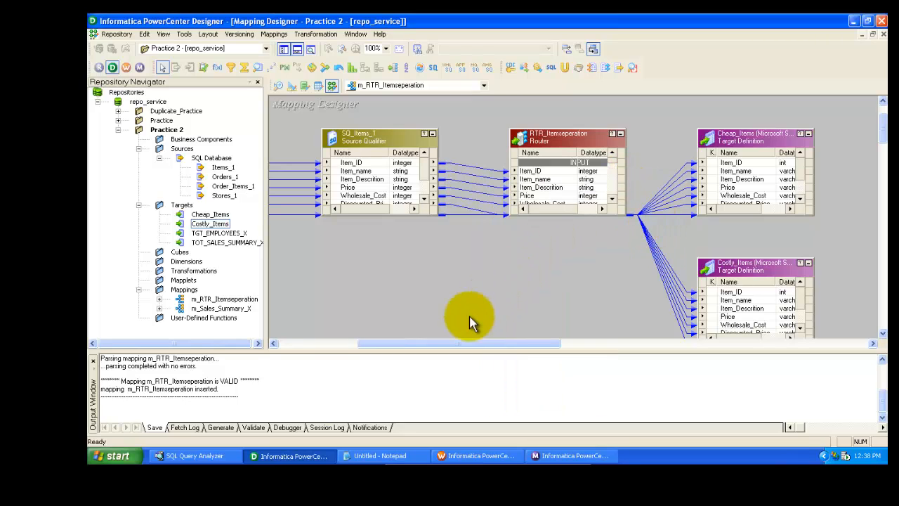
Start the s_m_RTR_Itemseperation session task again in the Workflow Manager and check its run in the Workflow Monitor
click(467, 456)
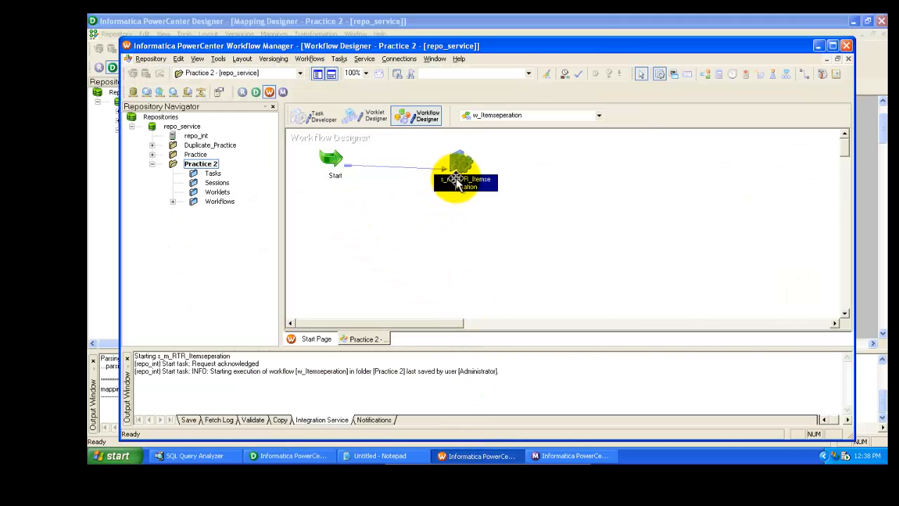
right_click(459, 177)
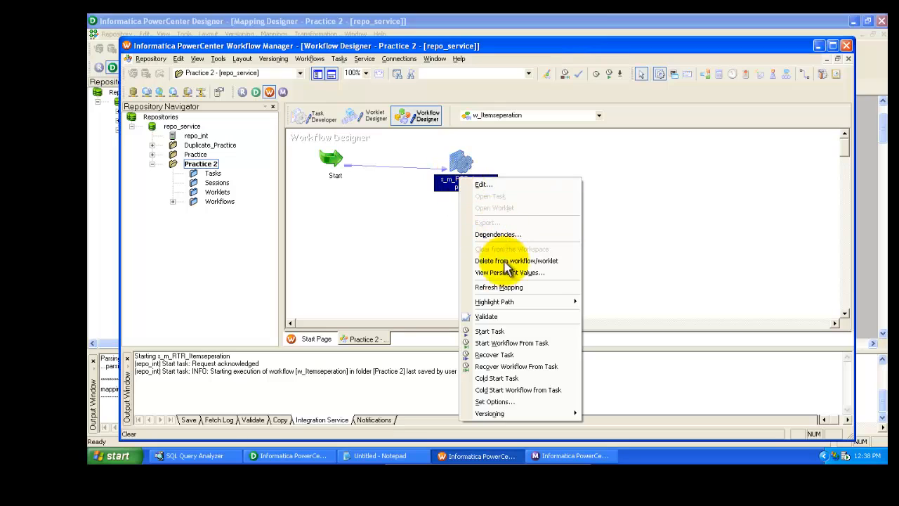
click(497, 333)
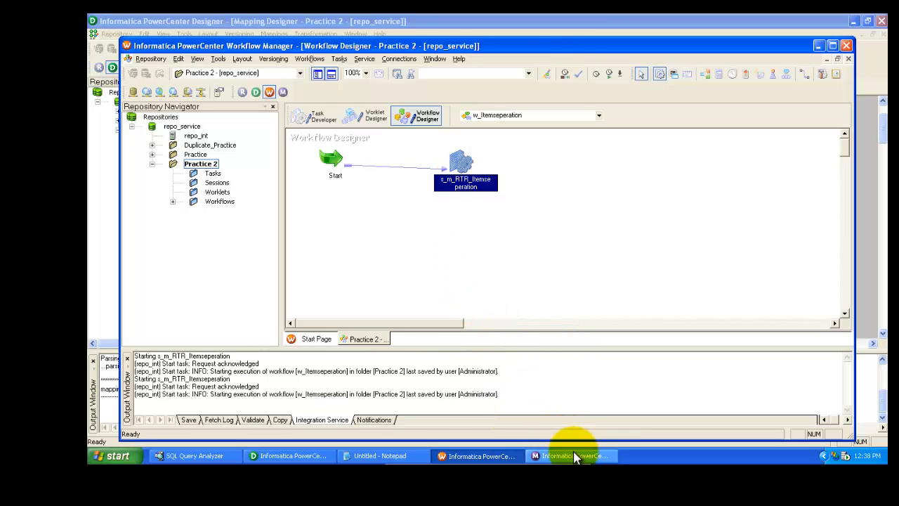
click(572, 453)
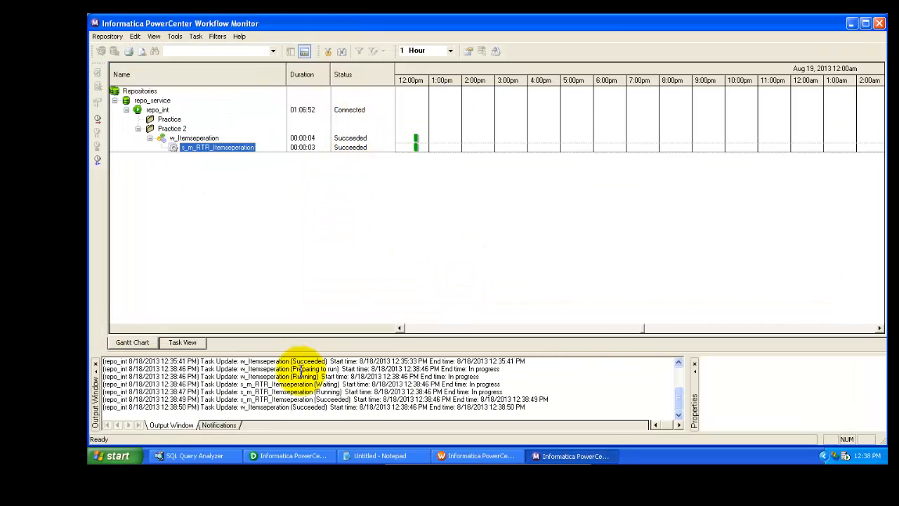
Rerun the Select queries in SQL Query Analyzer and examine the rows returned for Costly_Items
click(194, 456)
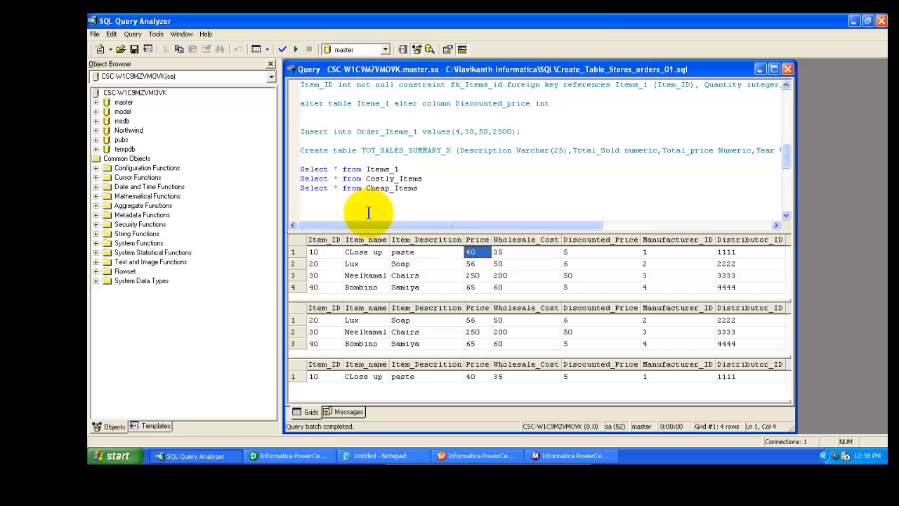
click(295, 49)
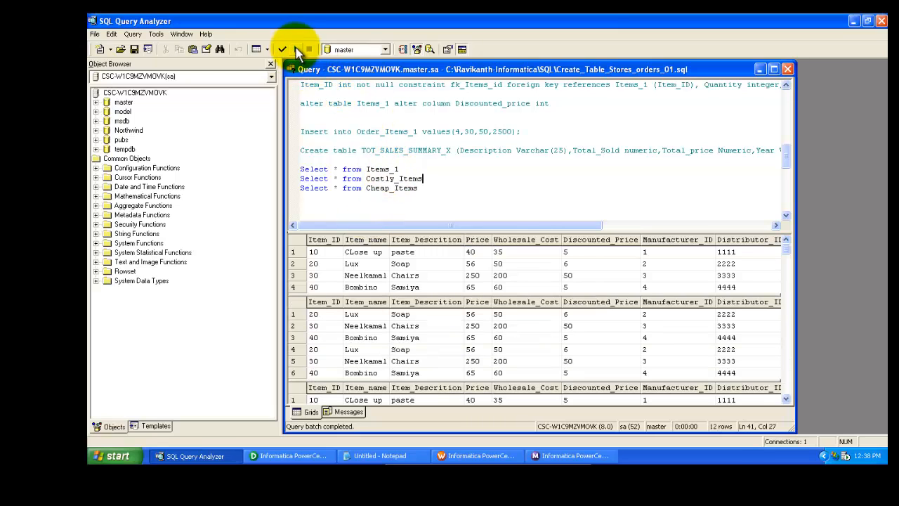
click(534, 315)
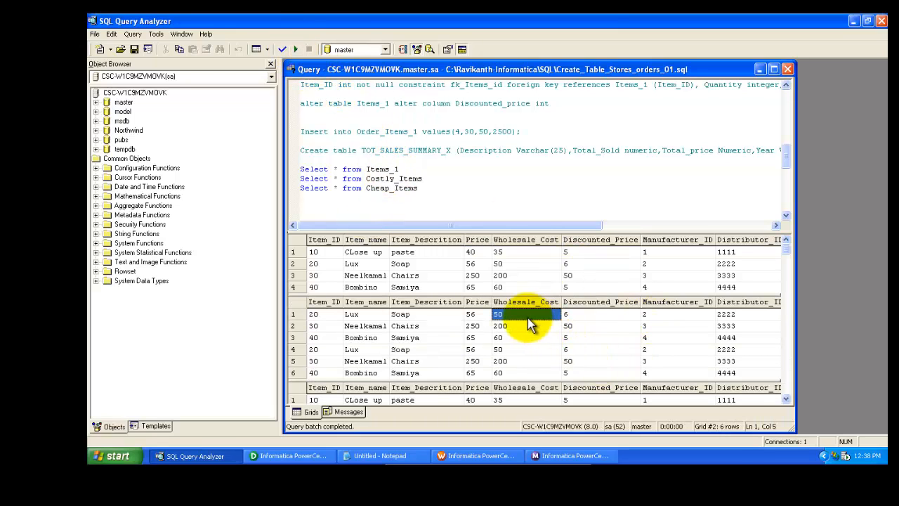
click(489, 373)
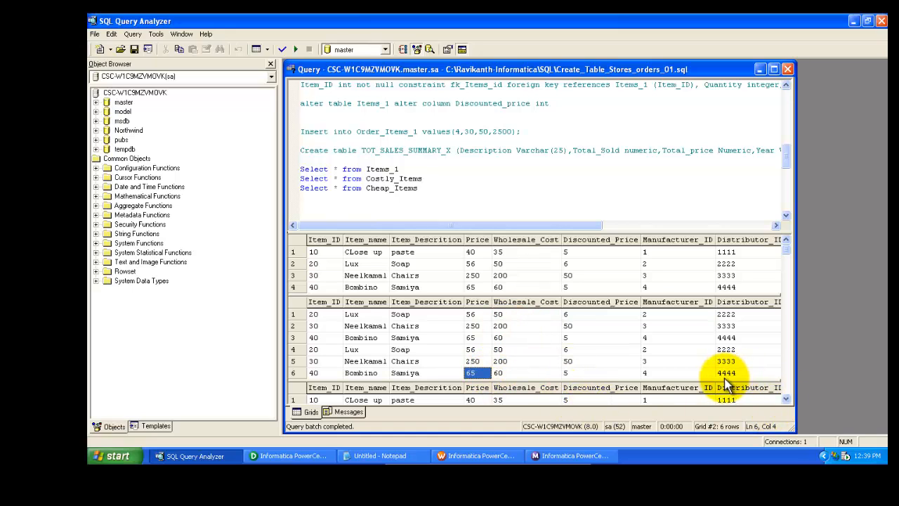
In the s_m_RTR_Itemseperation session's mapping properties, set the Cheap_Items target's Pre SQL to Delete from Cheap_Items
drag(726, 384, 717, 358)
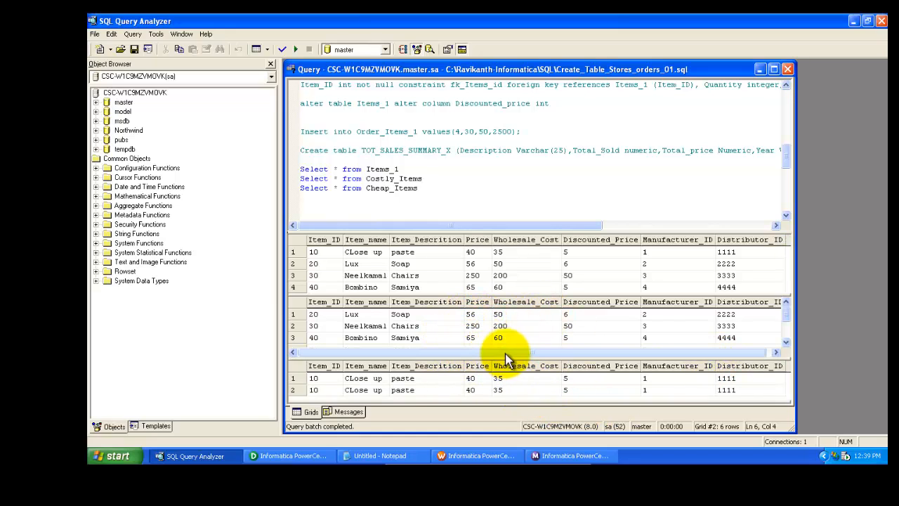
click(551, 449)
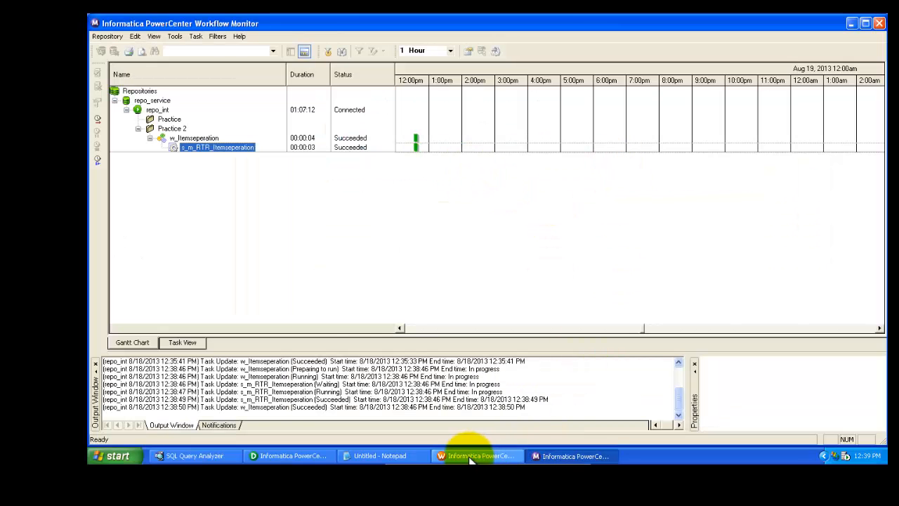
click(472, 455)
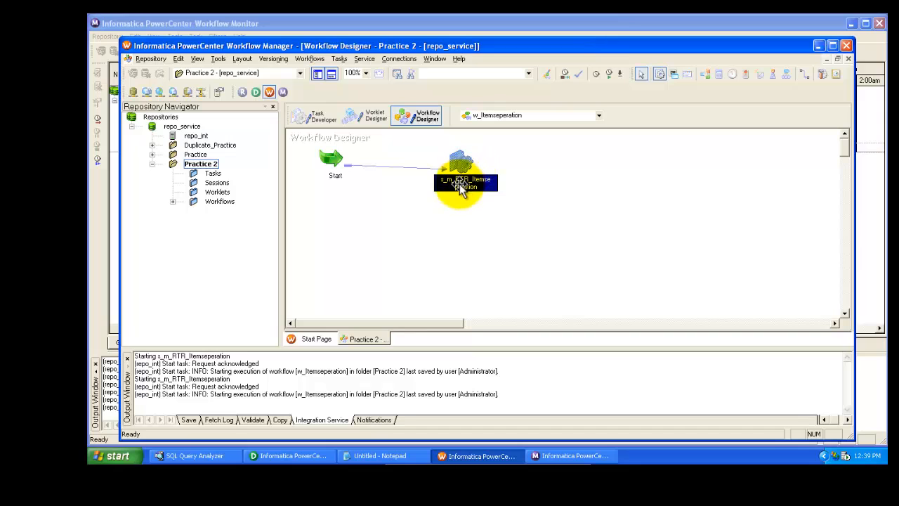
double_click(459, 185)
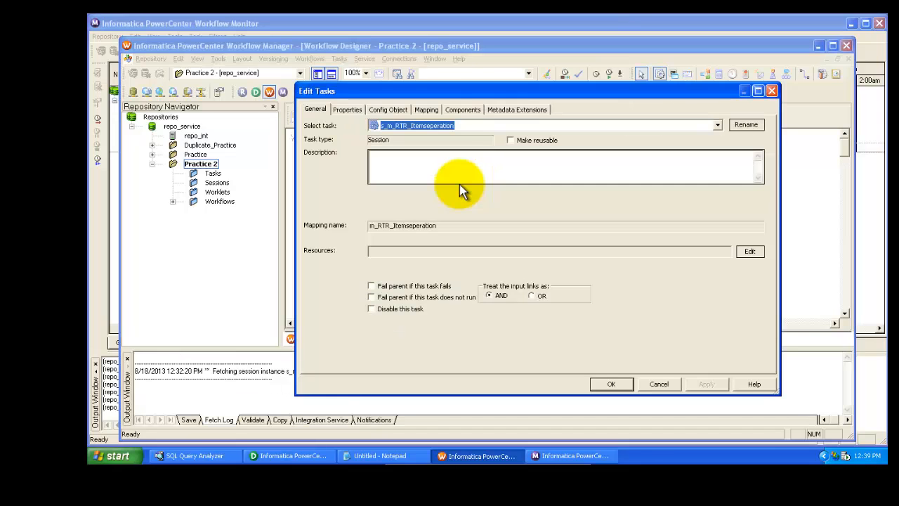
click(472, 114)
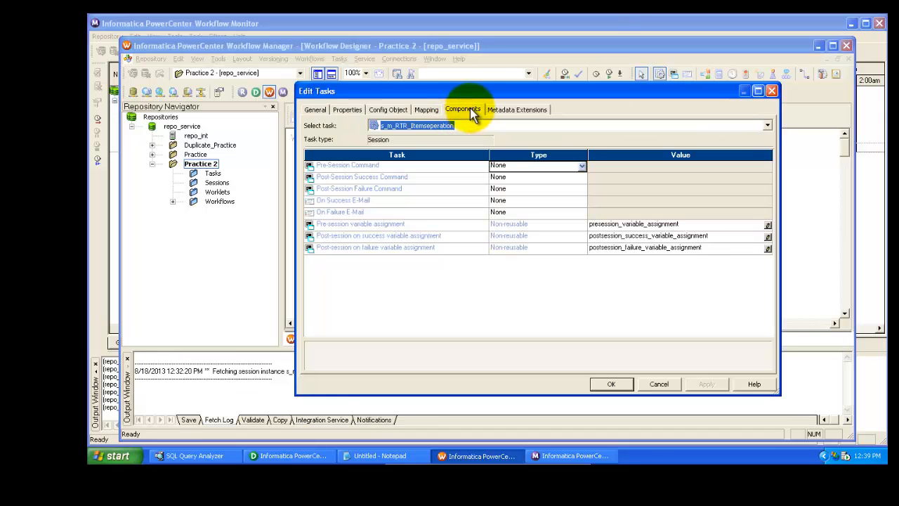
click(427, 113)
click(358, 220)
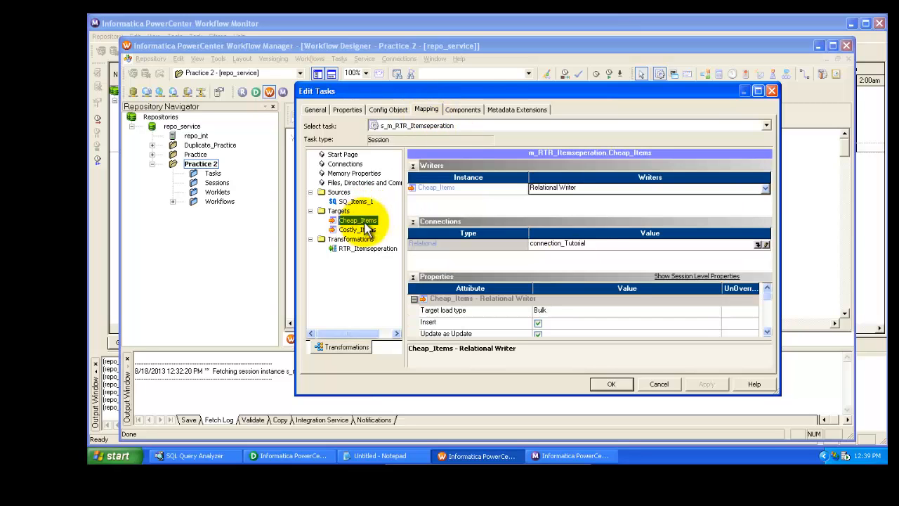
click(767, 332)
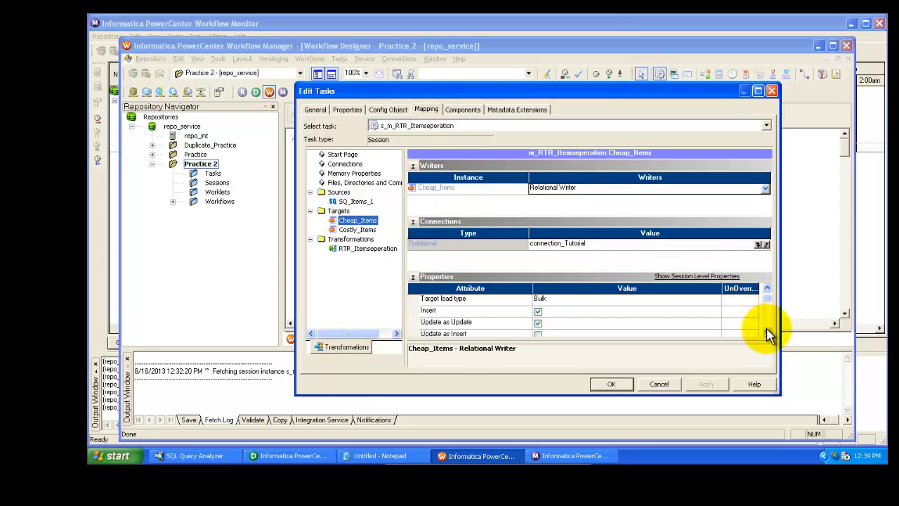
click(767, 332)
click(766, 332)
click(767, 332)
click(767, 333)
click(767, 332)
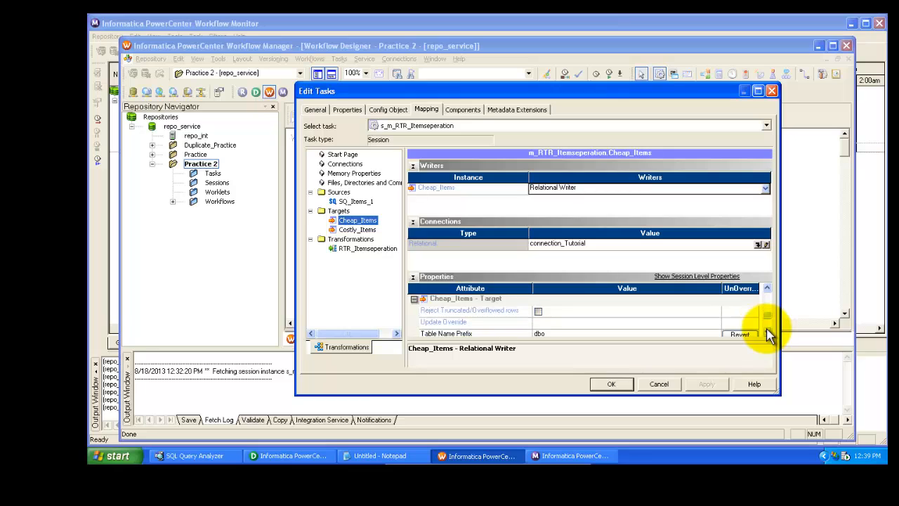
click(767, 333)
click(570, 311)
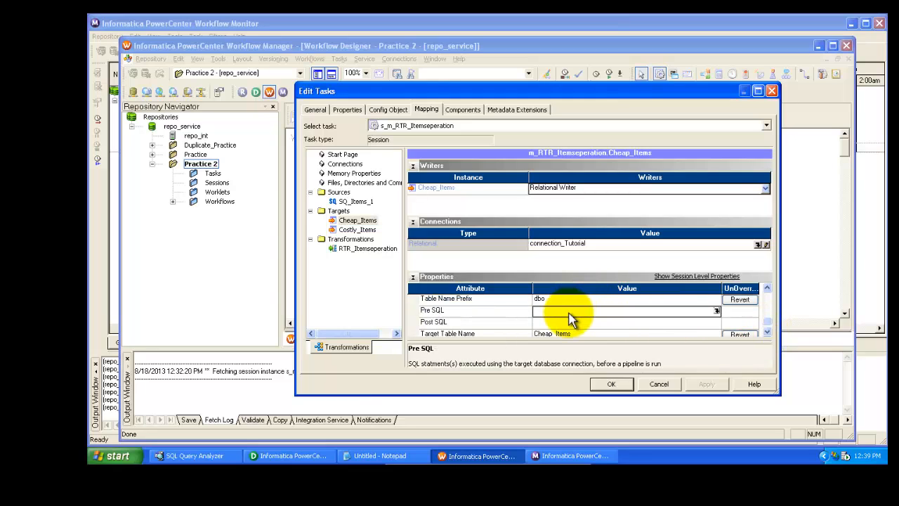
text(Delete from Cheap_Items)
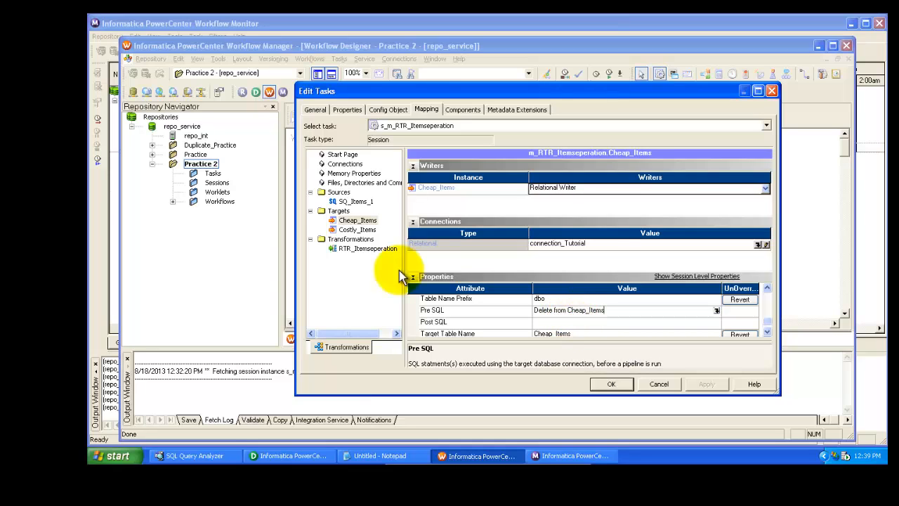
Set the Costly_Items target's Pre SQL to Delete from Costly_Items and apply the session edits
click(356, 229)
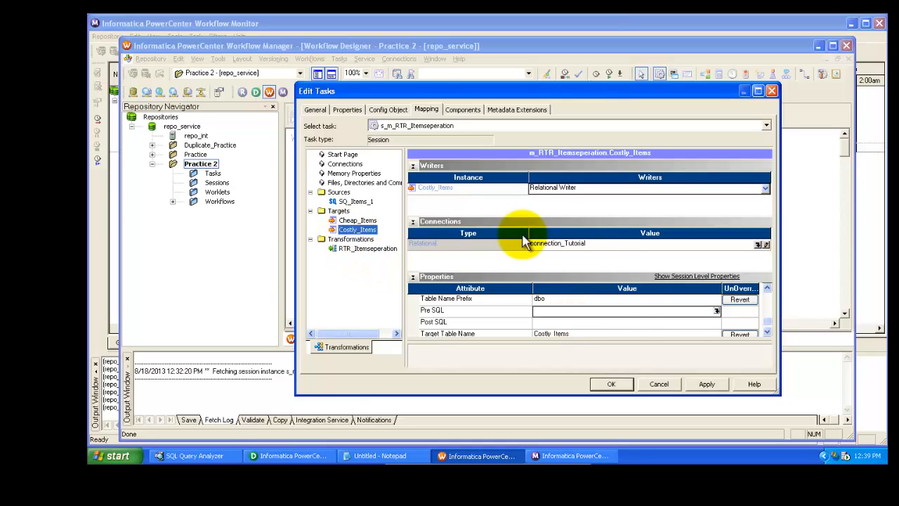
click(611, 310)
text(Delete from Costly_Items)
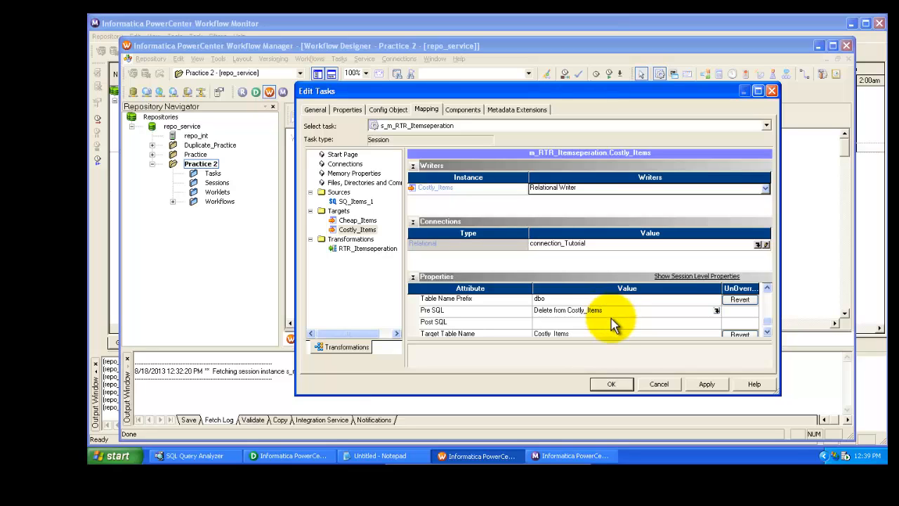
click(611, 321)
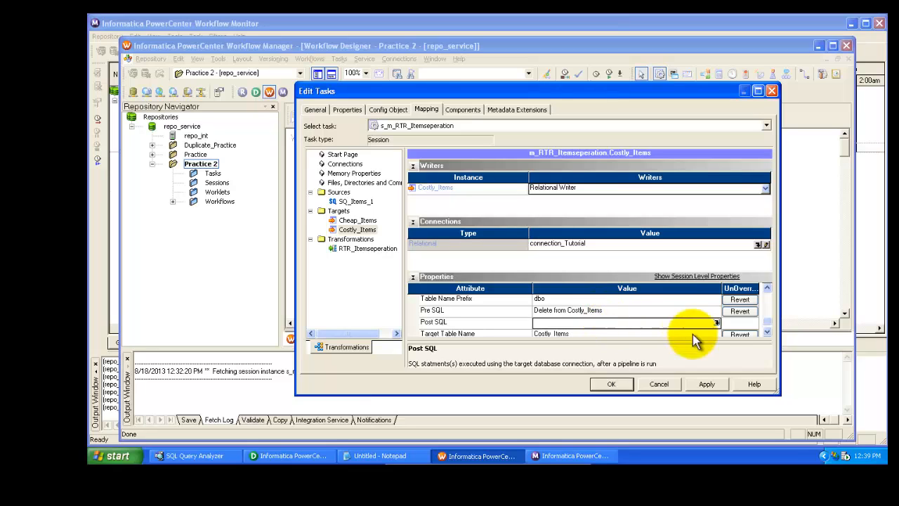
click(706, 384)
click(611, 384)
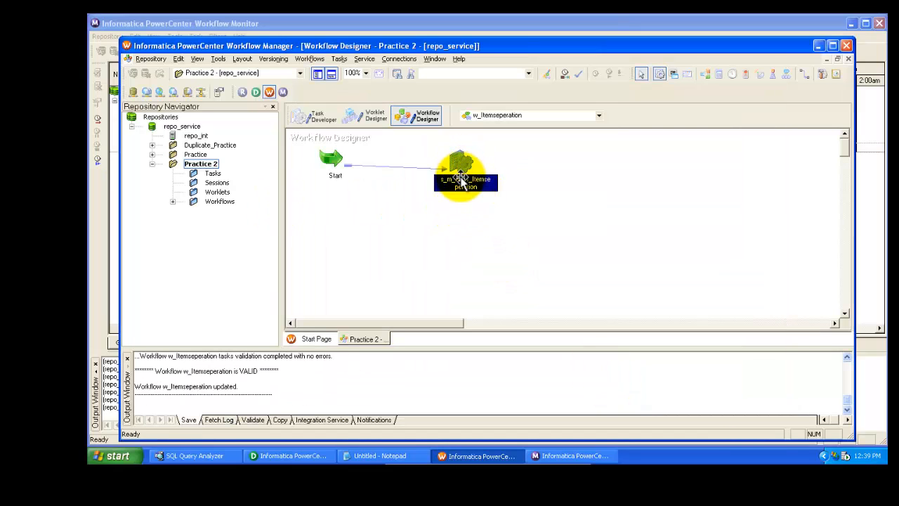
Start the s_m_RTR_Itemseperation session task and check its run in the Workflow Monitor
right_click(464, 184)
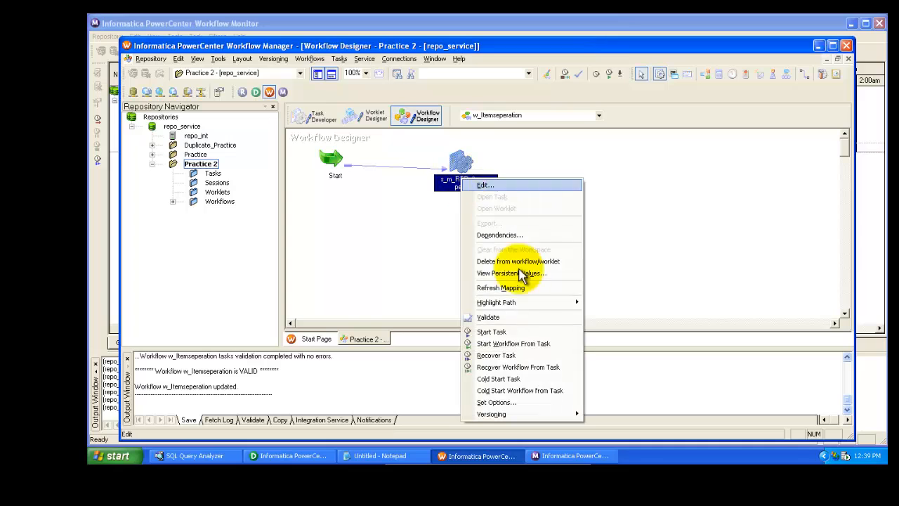
click(493, 331)
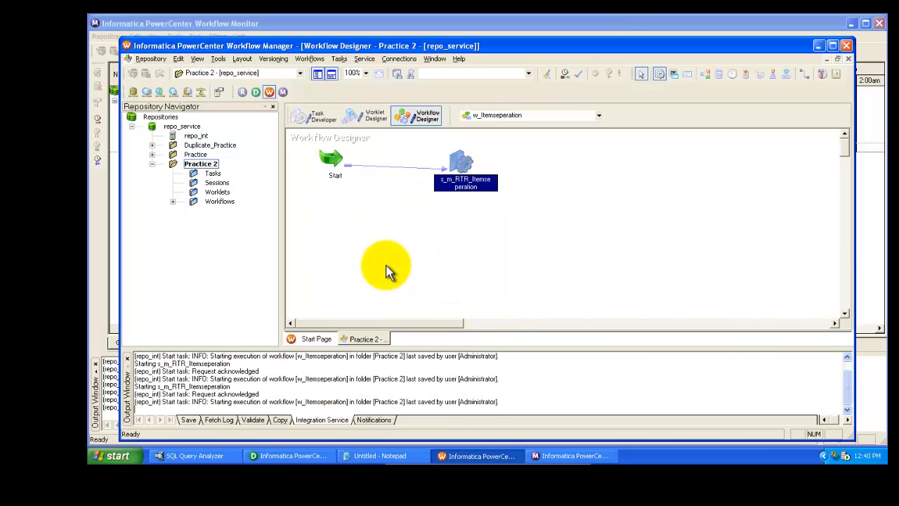
click(563, 455)
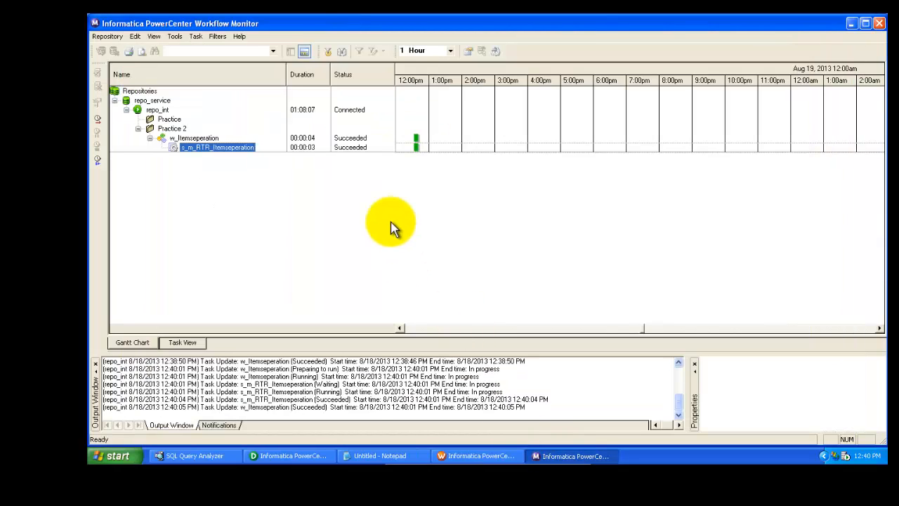
Rerun the Select queries in SQL Query Analyzer and examine the rows in the Costly_Items and Cheap_Items grids
click(207, 456)
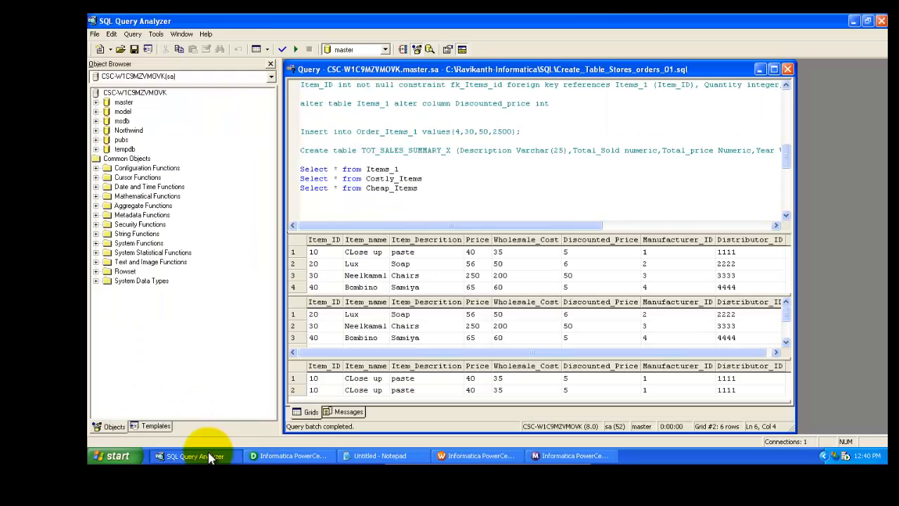
click(421, 178)
click(295, 49)
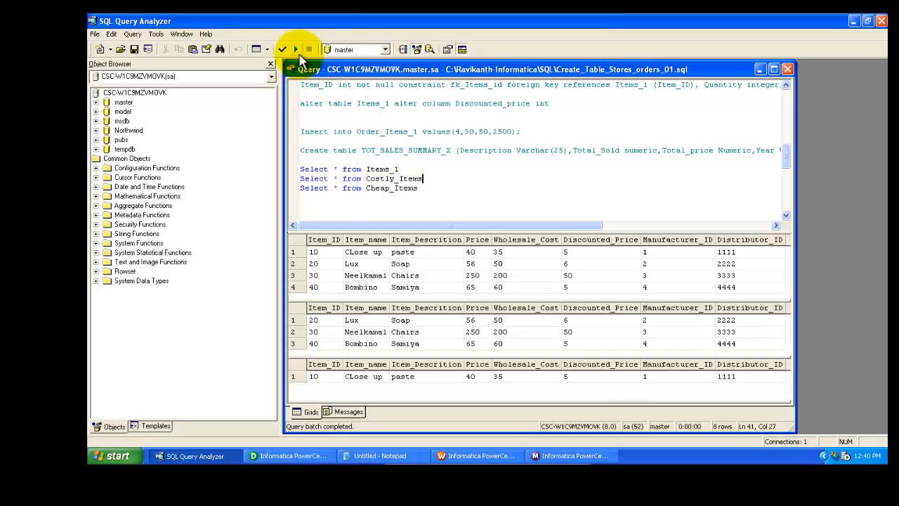
mouse_move(574, 358)
mouse_down()
mouse_move(579, 397)
mouse_move(576, 356)
mouse_up()
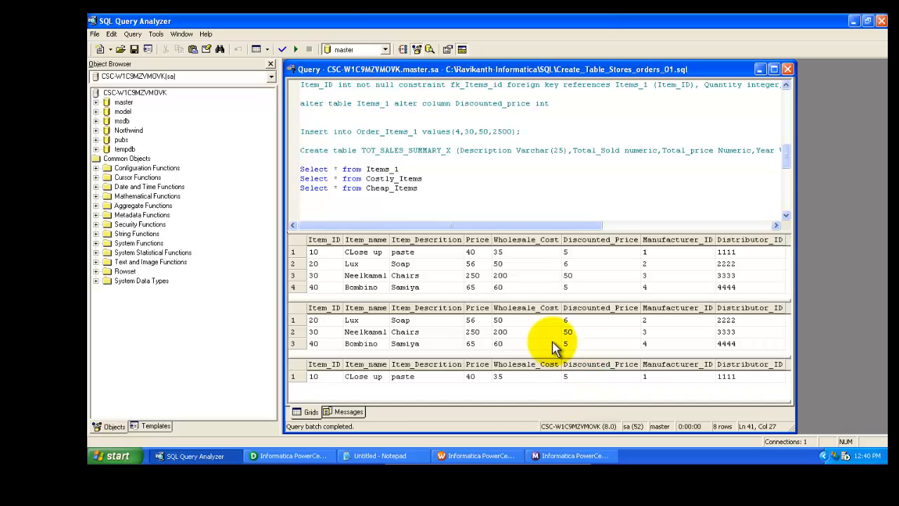
click(421, 321)
click(419, 345)
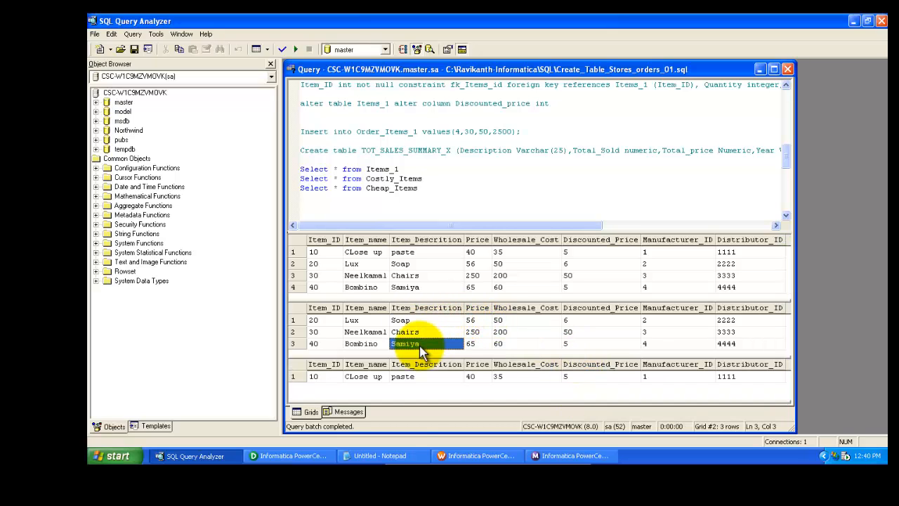
Review the m_RTR_Itemseperation mapping in the Mapping Designer and the session run in the Workflow Monitor
click(289, 456)
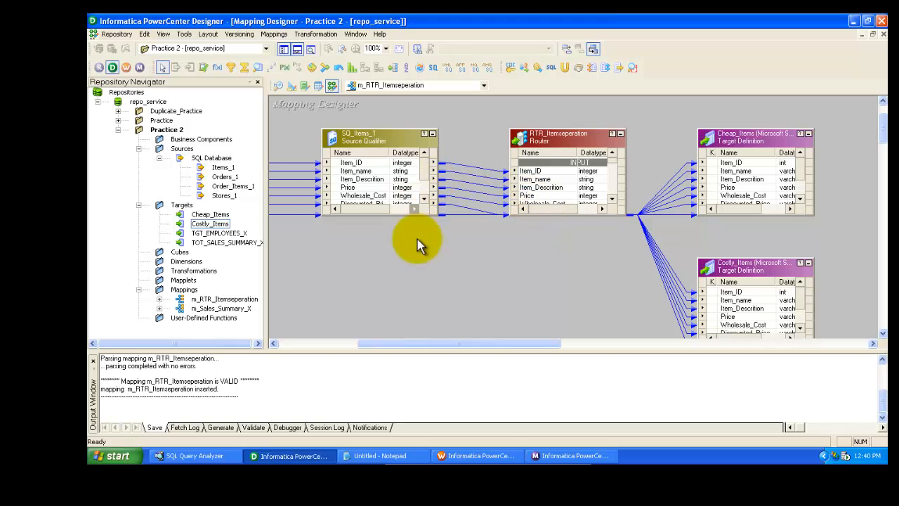
drag(411, 343, 349, 355)
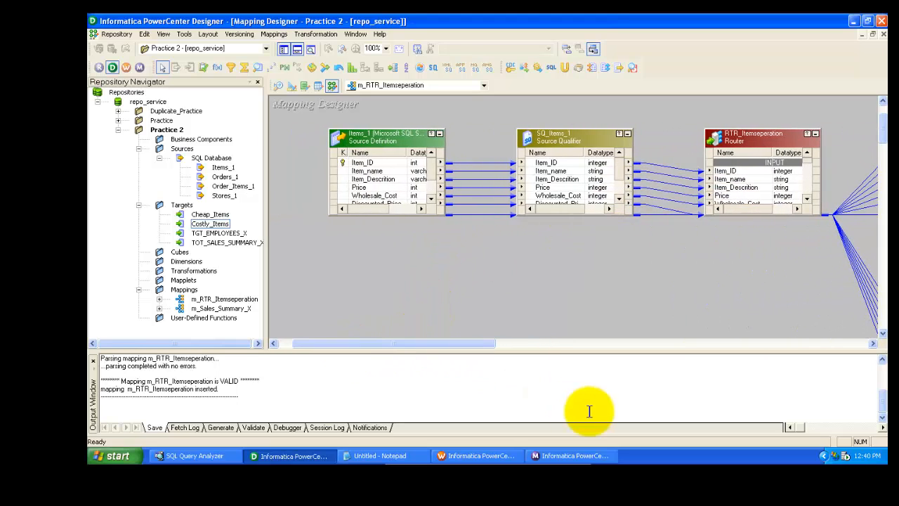
click(576, 457)
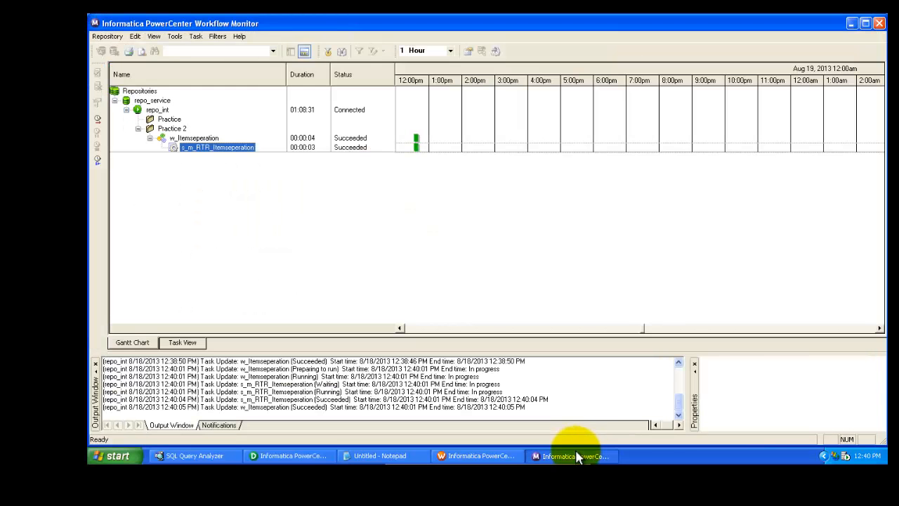
click(852, 23)
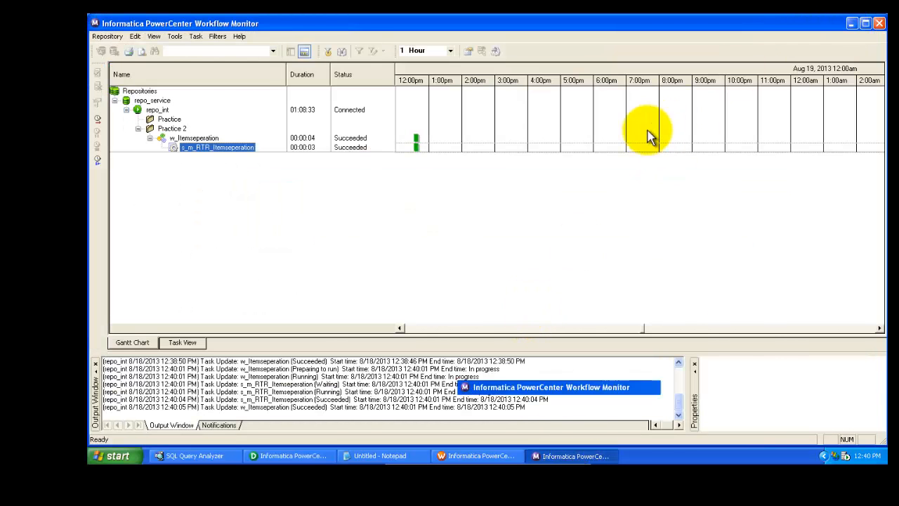
key(super+d)
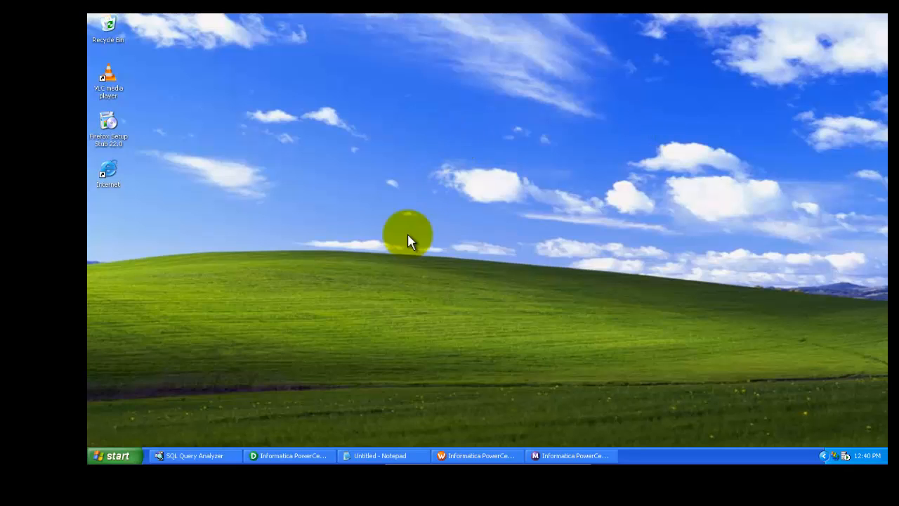